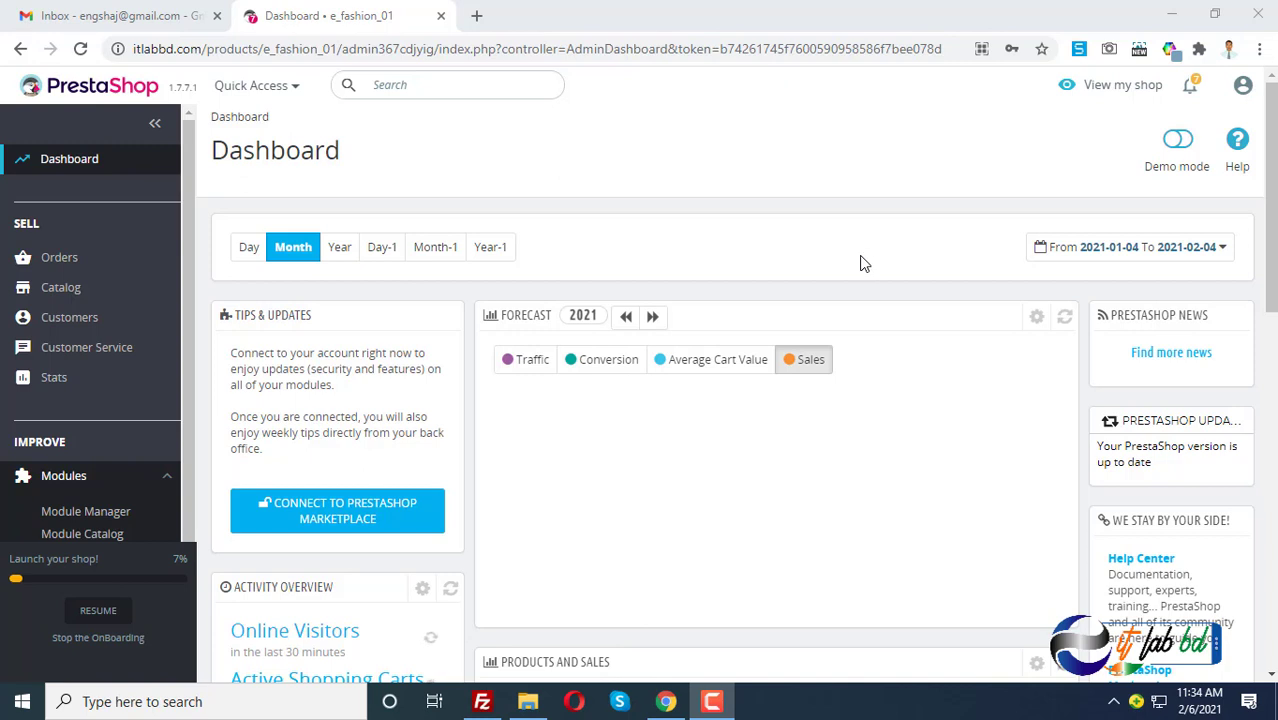
{"action": "left_click", "coordinate": [718, 698]}
{"action": "left_click", "coordinate": [1186, 592]}
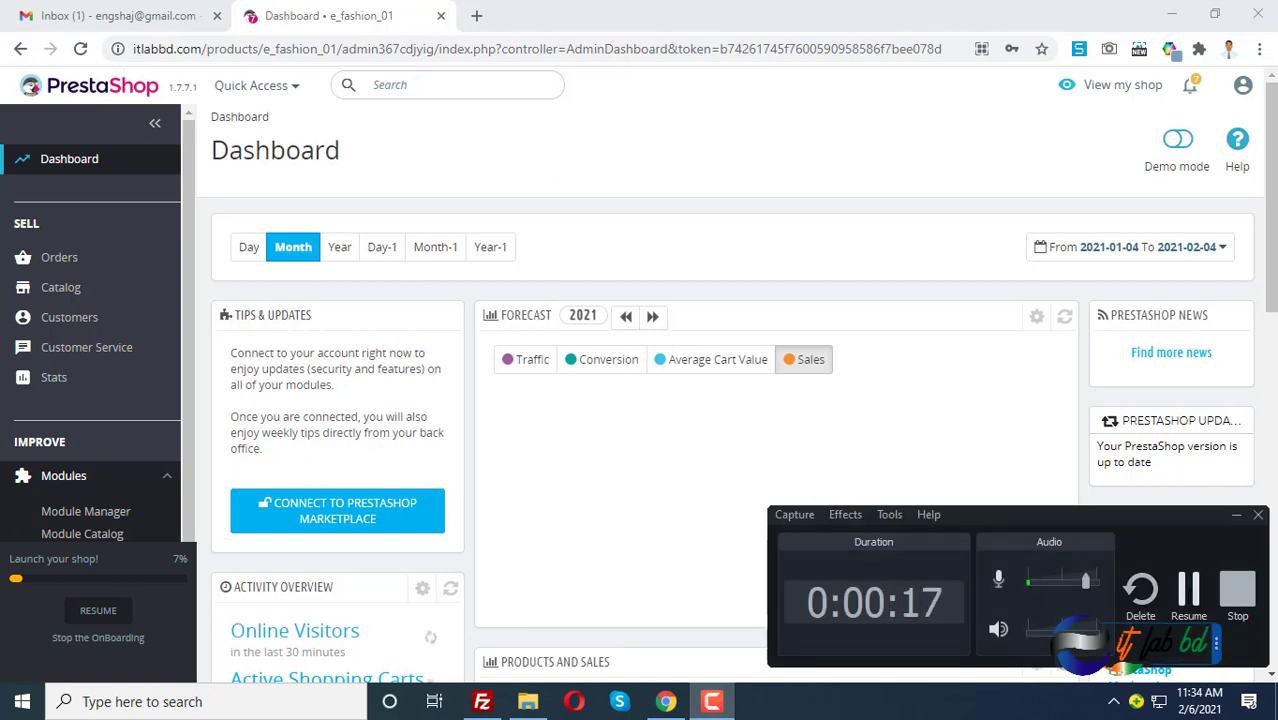
{"action": "left_click", "coordinate": [1186, 592]}
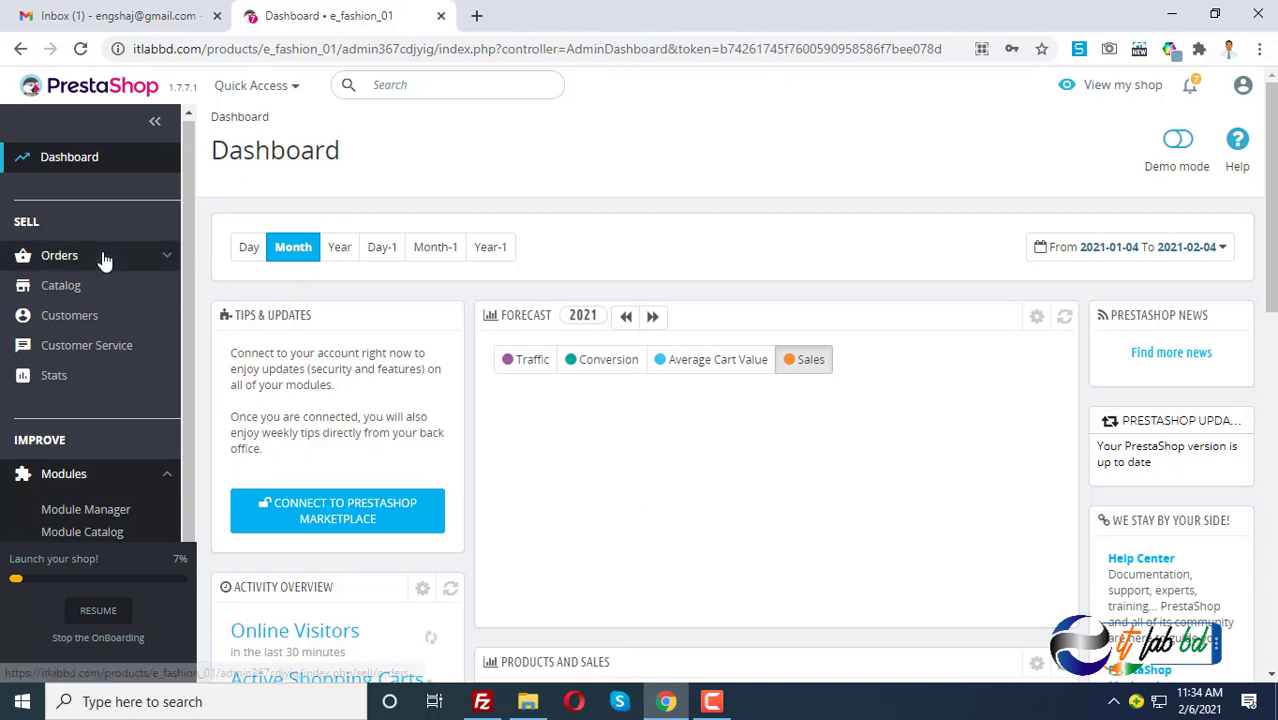
- Examine the entries available under Orders, Catalog, Customers, Modules and Design in the back office navigation
{"action": "scroll", "coordinate": [103, 257], "scroll_direction": "down", "scroll_amount": 2}
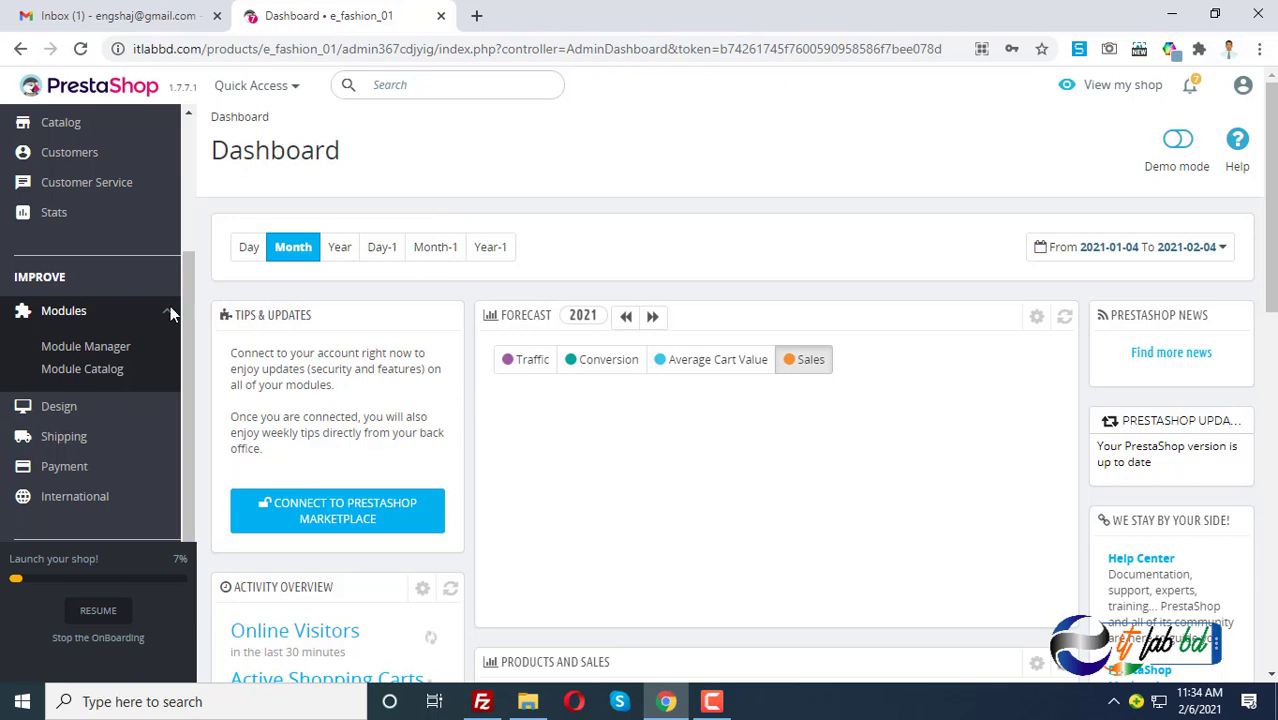
{"action": "scroll", "coordinate": [103, 399], "scroll_direction": "up", "scroll_amount": 2}
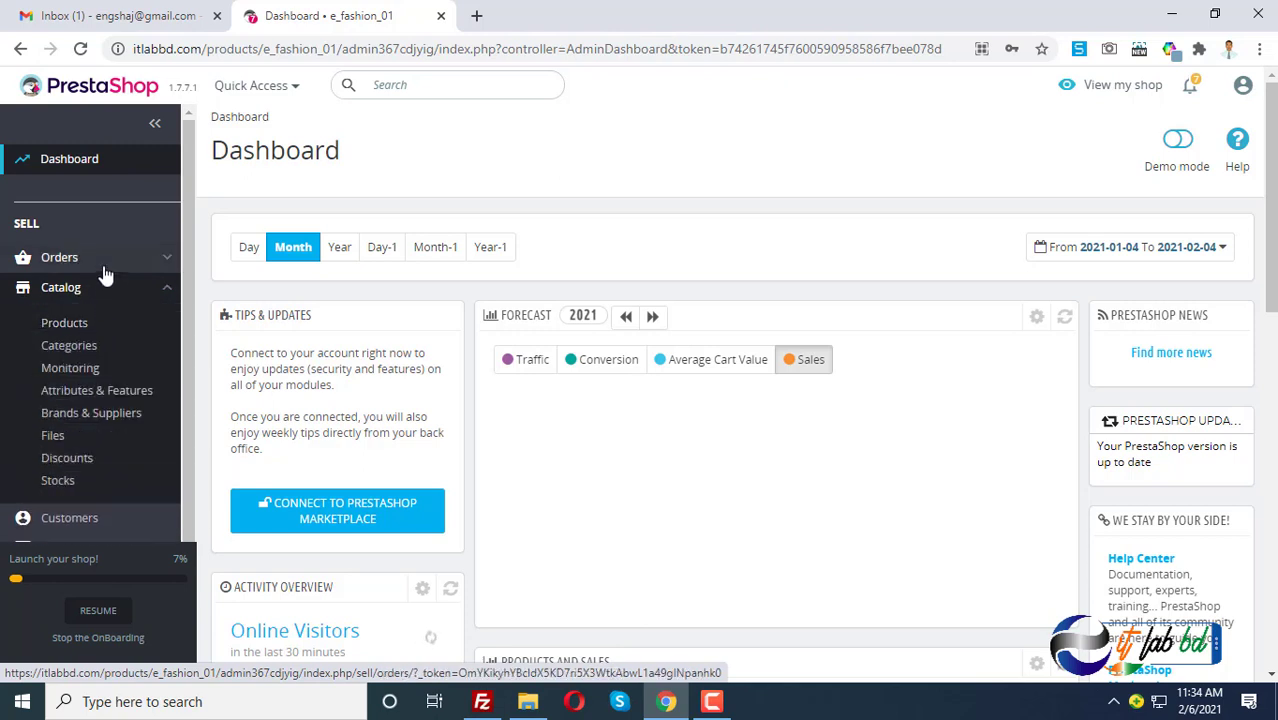
{"action": "mouse_move", "coordinate": [103, 262]}
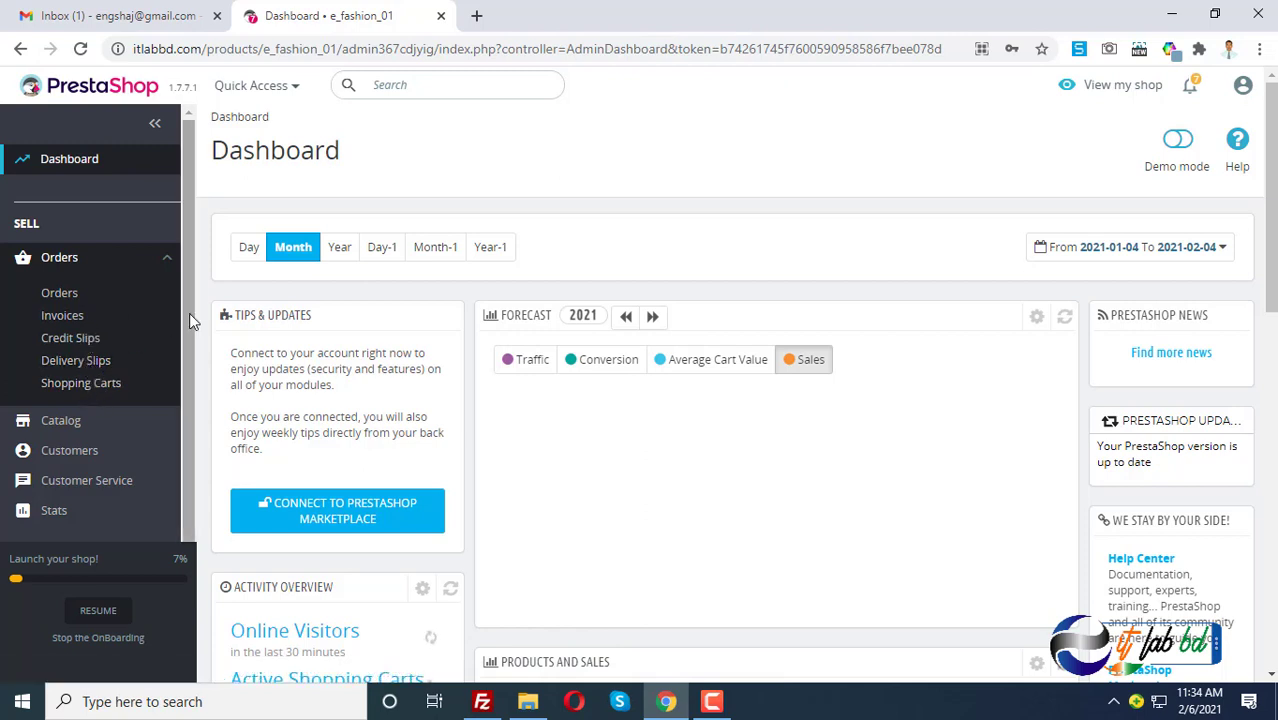
{"action": "scroll", "coordinate": [50, 340], "scroll_direction": "down", "scroll_amount": 2}
{"action": "left_click", "coordinate": [83, 244]}
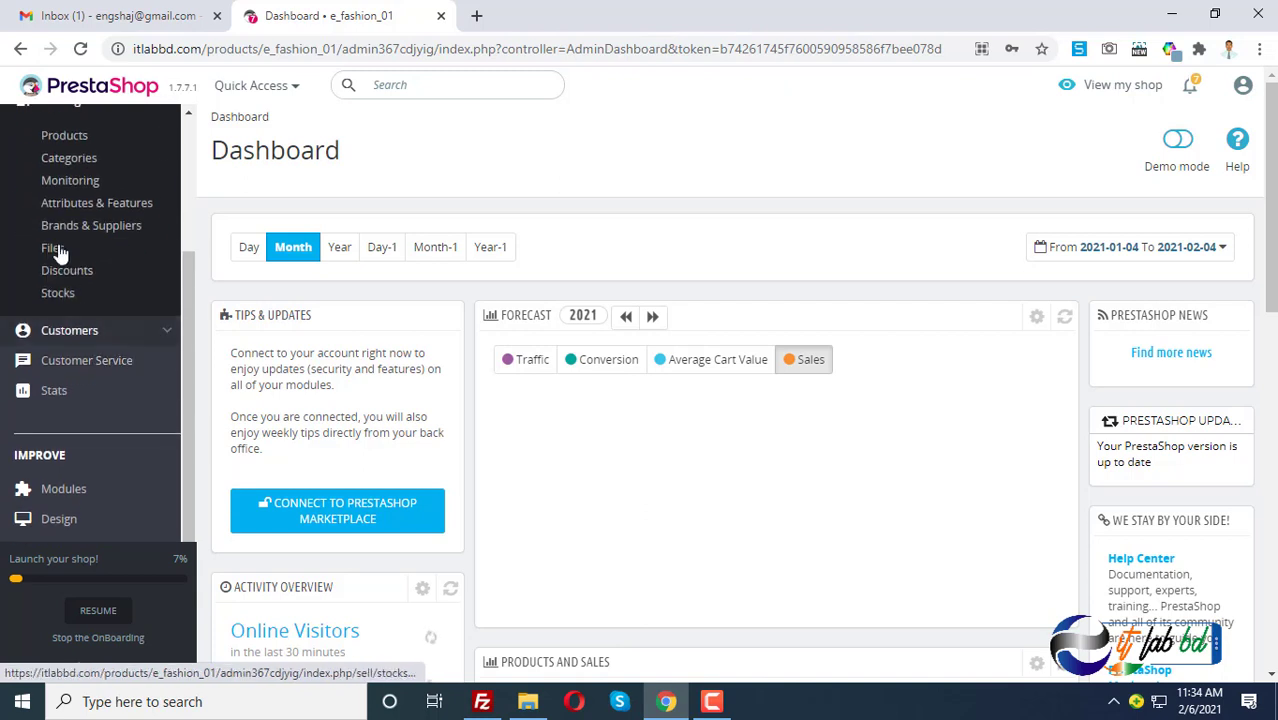
{"action": "scroll", "coordinate": [73, 292], "scroll_direction": "up", "scroll_amount": 1}
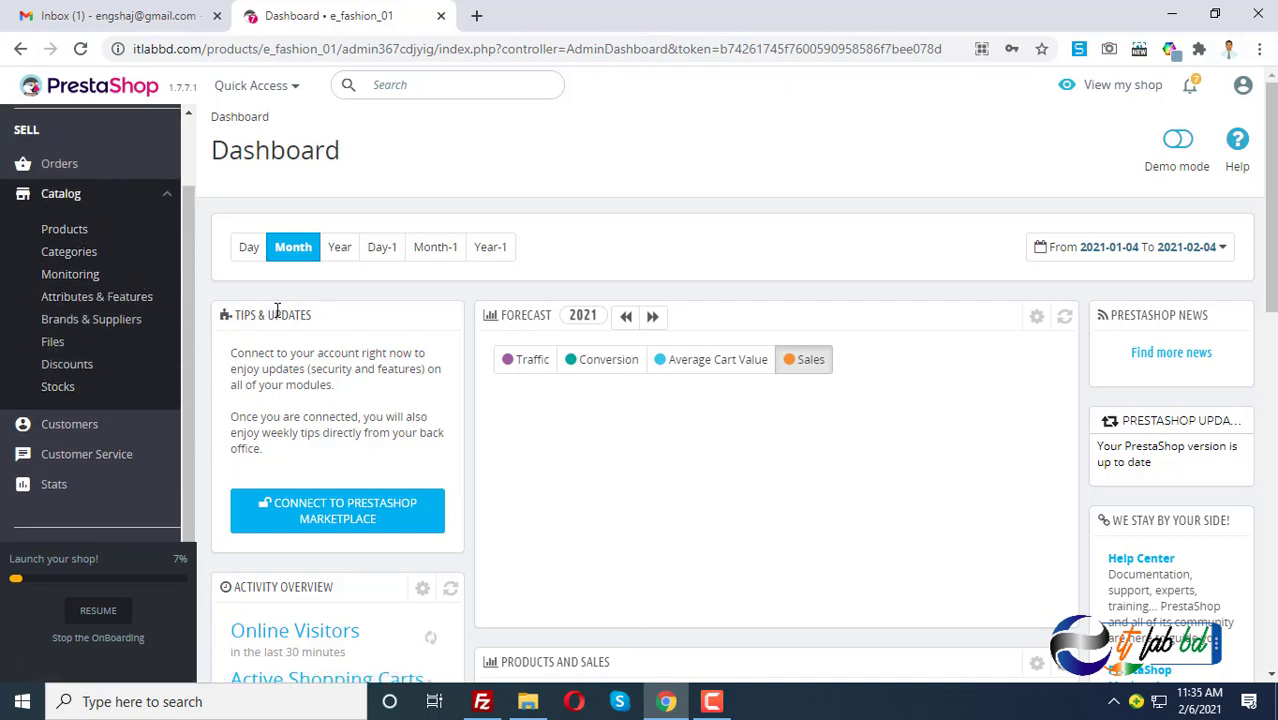
{"action": "scroll", "coordinate": [150, 340], "scroll_direction": "down", "scroll_amount": 1}
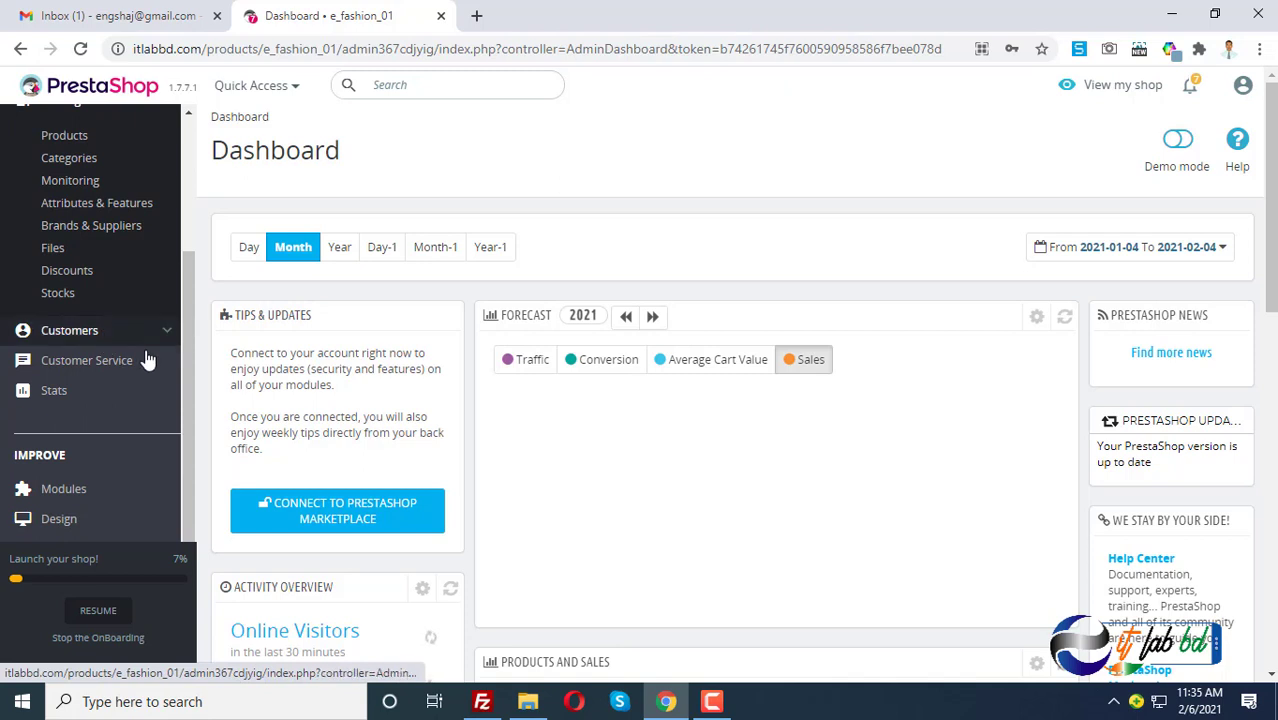
{"action": "left_click", "coordinate": [100, 331]}
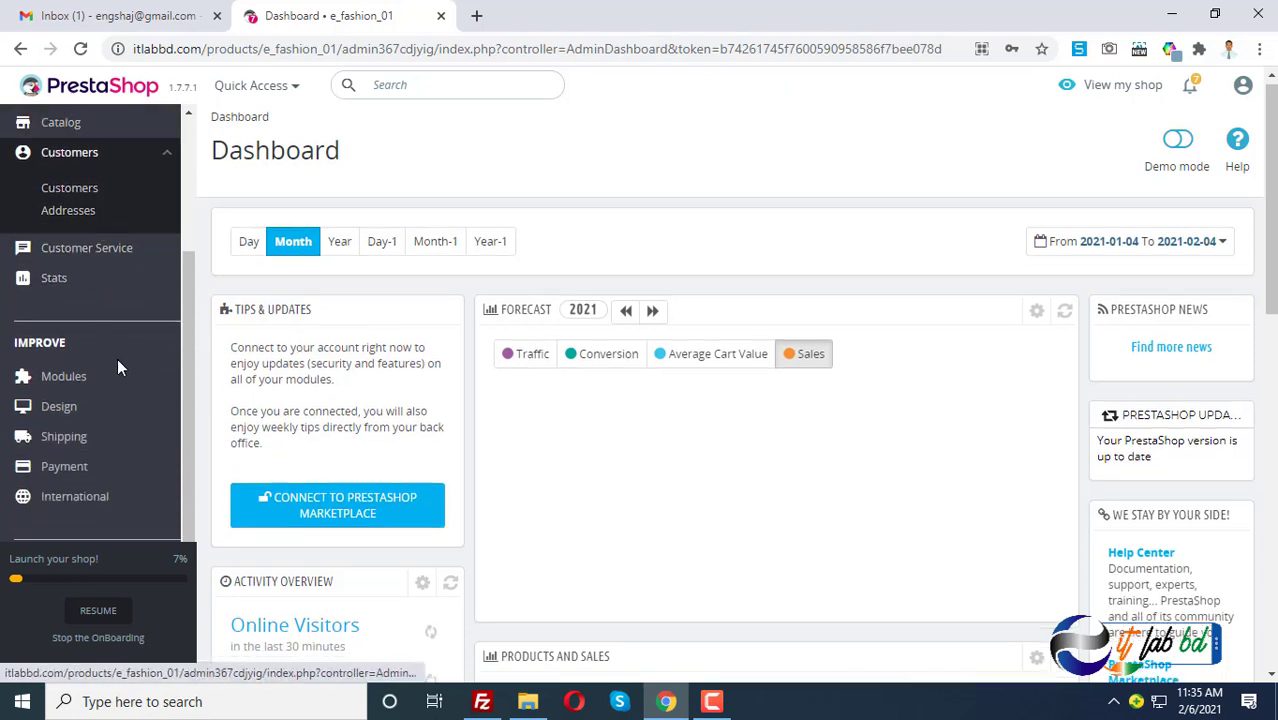
{"action": "scroll", "coordinate": [117, 358], "scroll_direction": "down", "scroll_amount": 2}
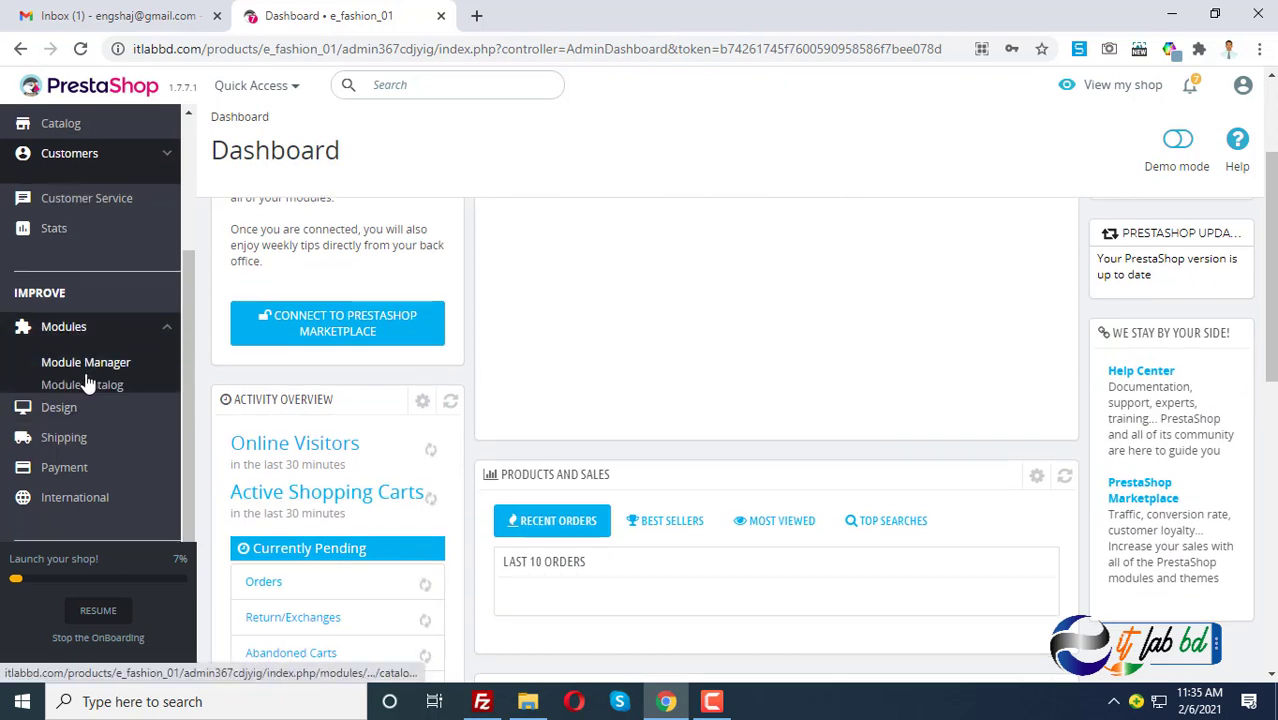
{"action": "mouse_move", "coordinate": [95, 408]}
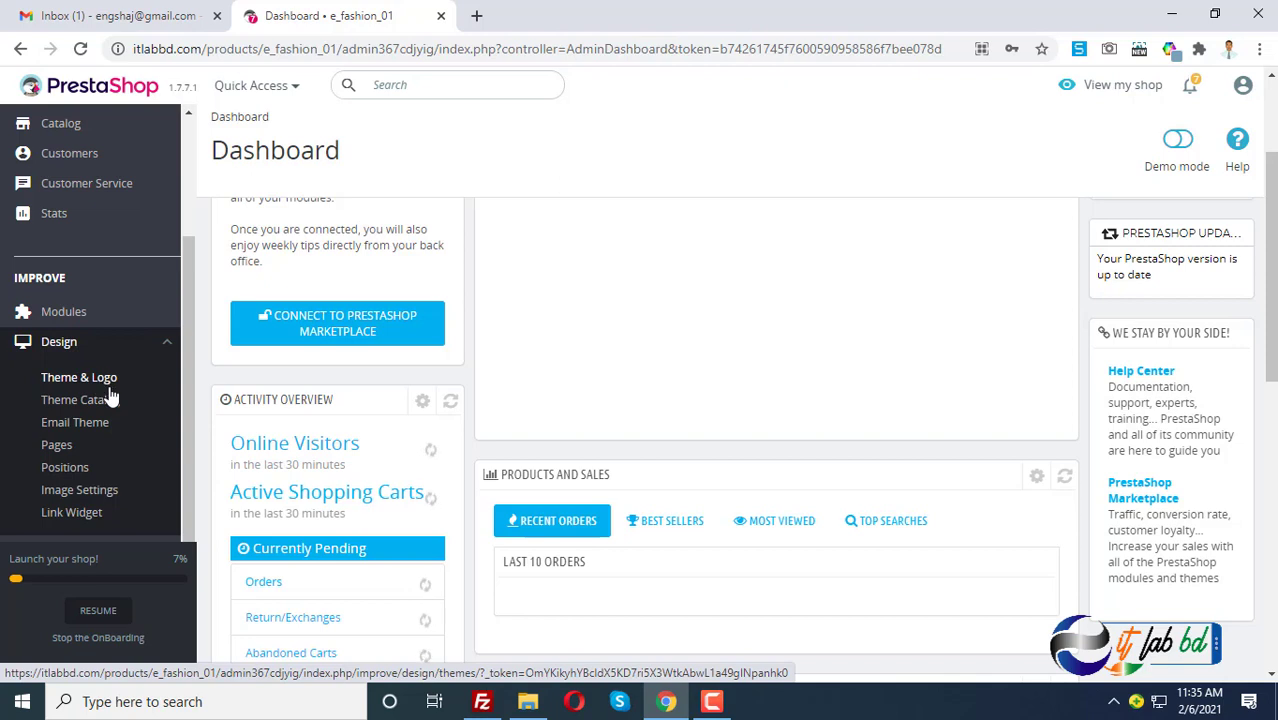
{"action": "scroll", "coordinate": [105, 440], "scroll_direction": "down", "scroll_amount": 3}
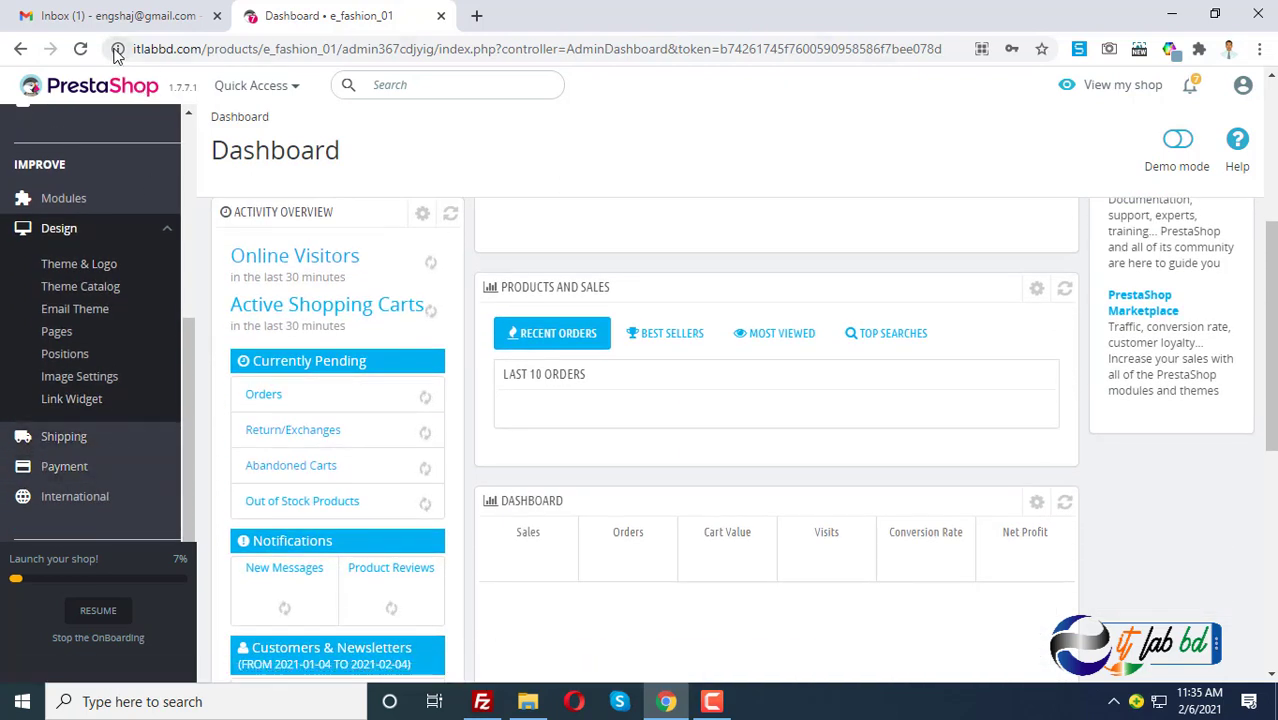
- Inspect the browser's connection security information for the shop's admin site, then dismiss it
{"action": "double_click", "coordinate": [140, 52]}
{"action": "left_click", "coordinate": [140, 55]}
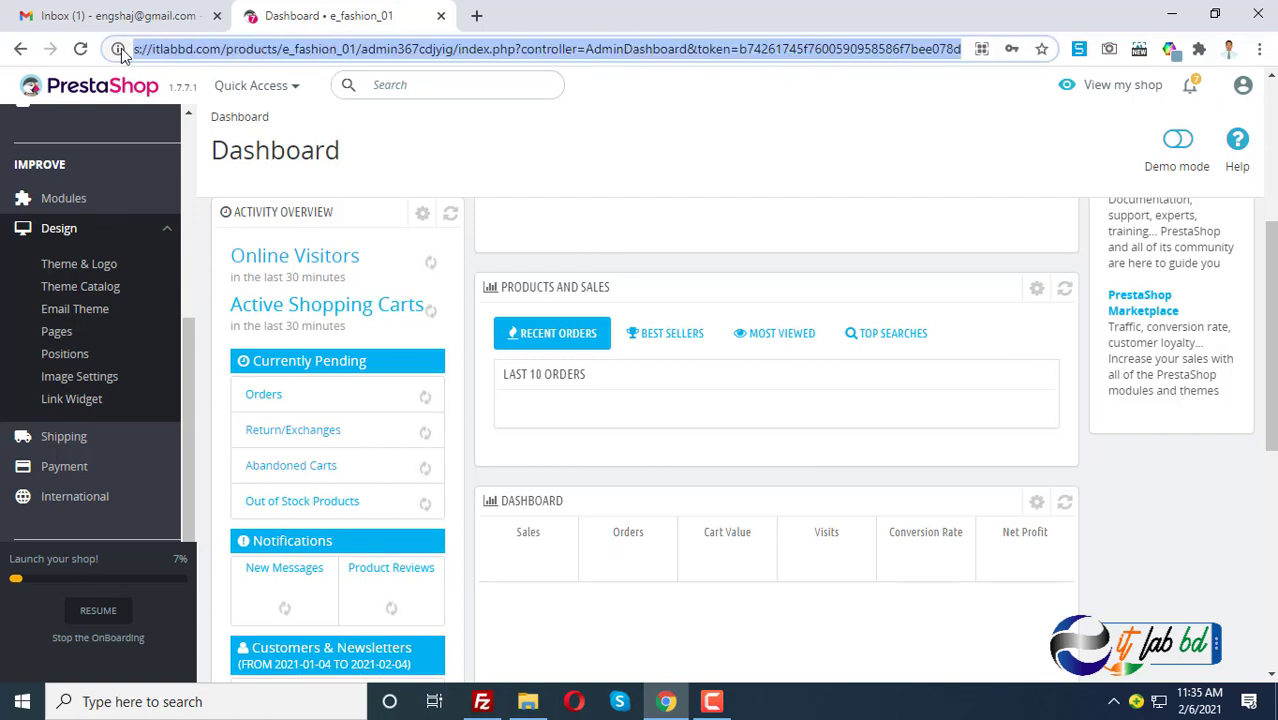
{"action": "left_click", "coordinate": [118, 50]}
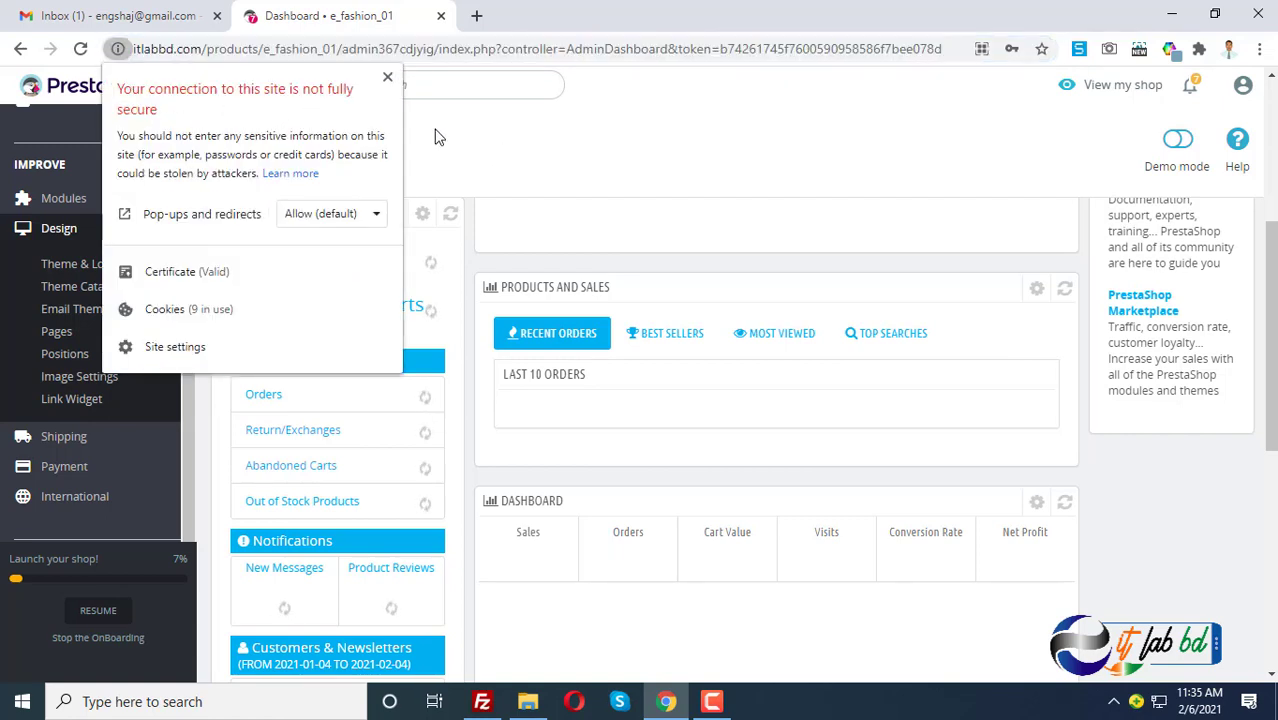
{"action": "left_click", "coordinate": [388, 77]}
- Go to the General preferences page of the Shop Parameters
{"action": "scroll", "coordinate": [60, 450], "scroll_direction": "down", "scroll_amount": 3}
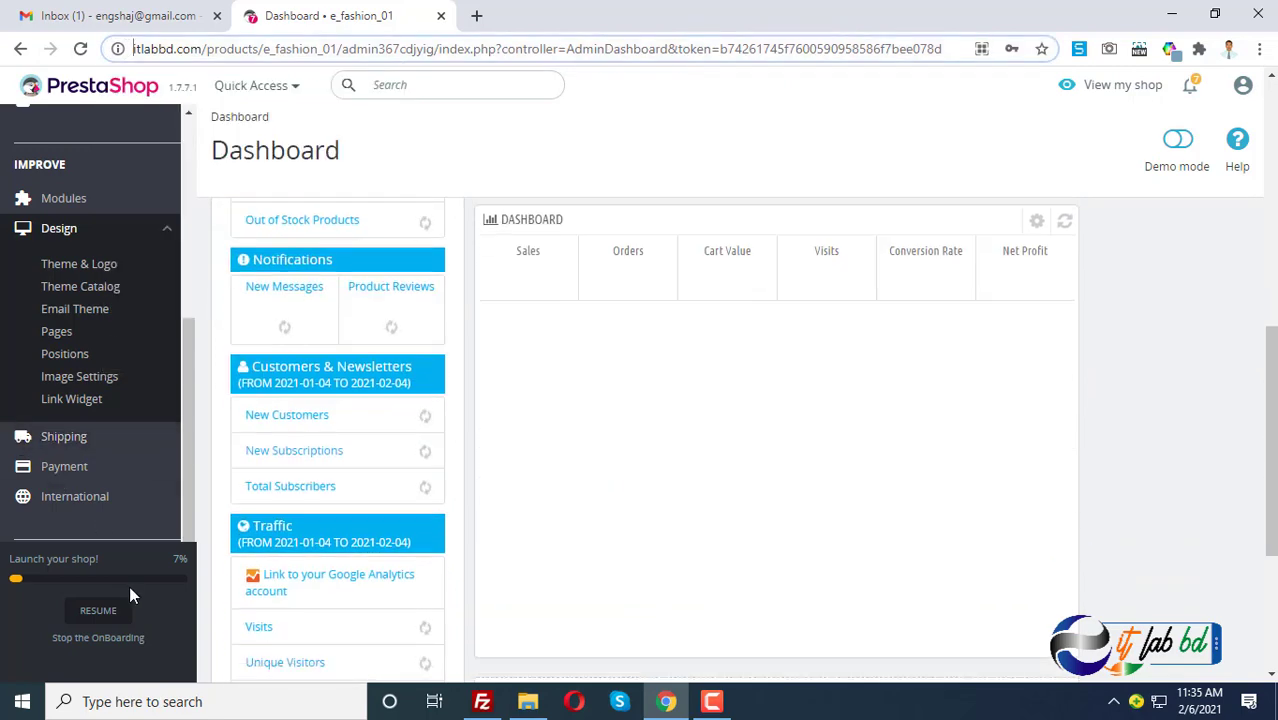
{"action": "key", "text": "ctrl+minus"}
{"action": "key", "text": "ctrl+minus"}
{"action": "key", "text": "ctrl+minus"}
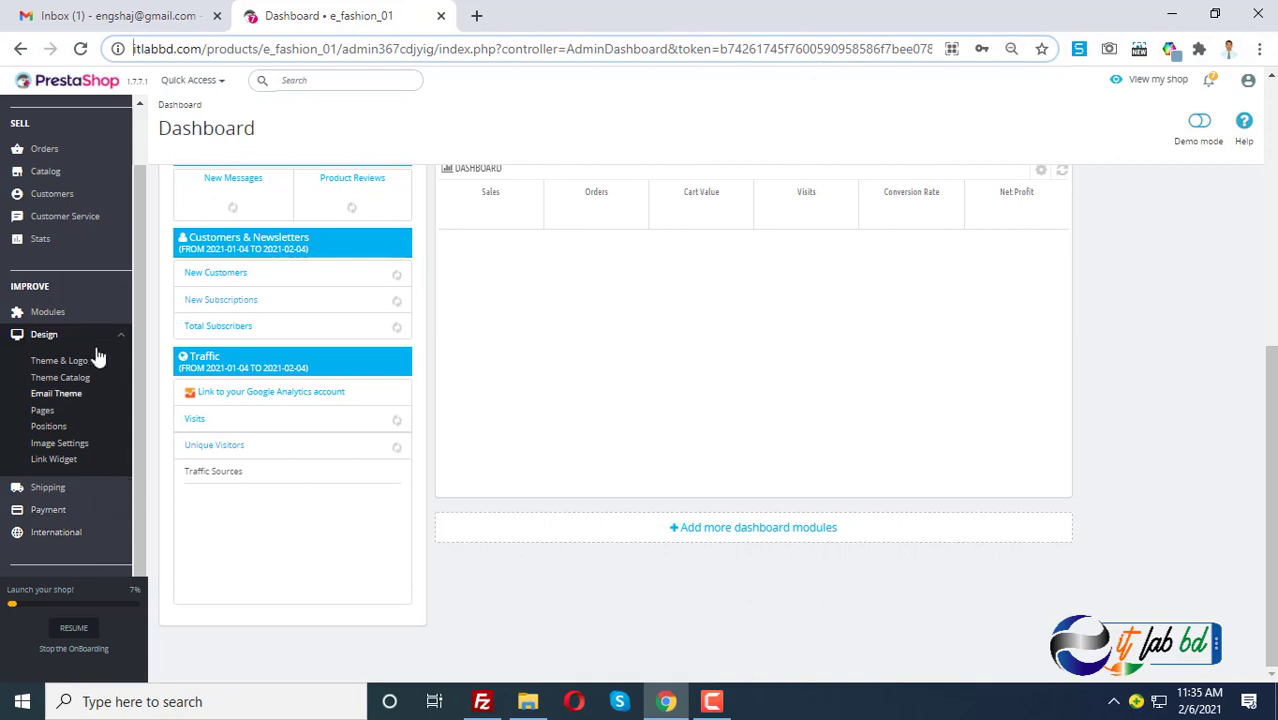
{"action": "left_click", "coordinate": [121, 335]}
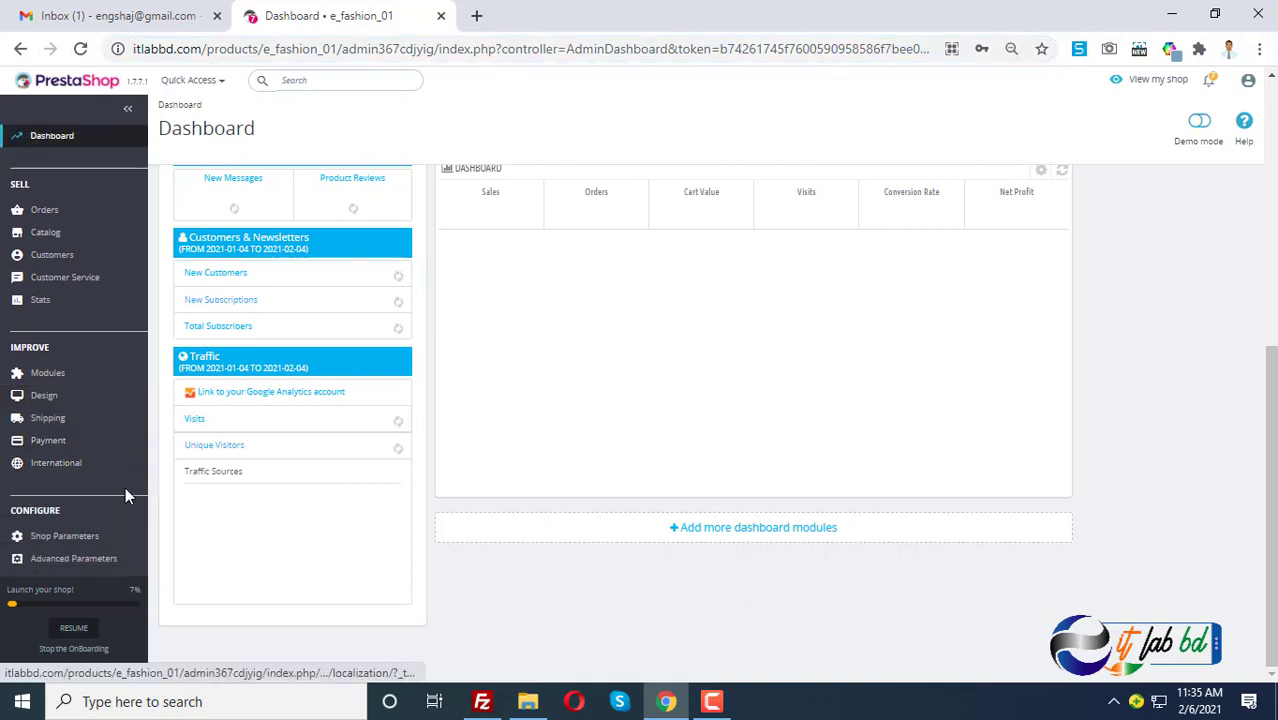
{"action": "left_click", "coordinate": [92, 565]}
{"action": "left_click", "coordinate": [73, 455]}
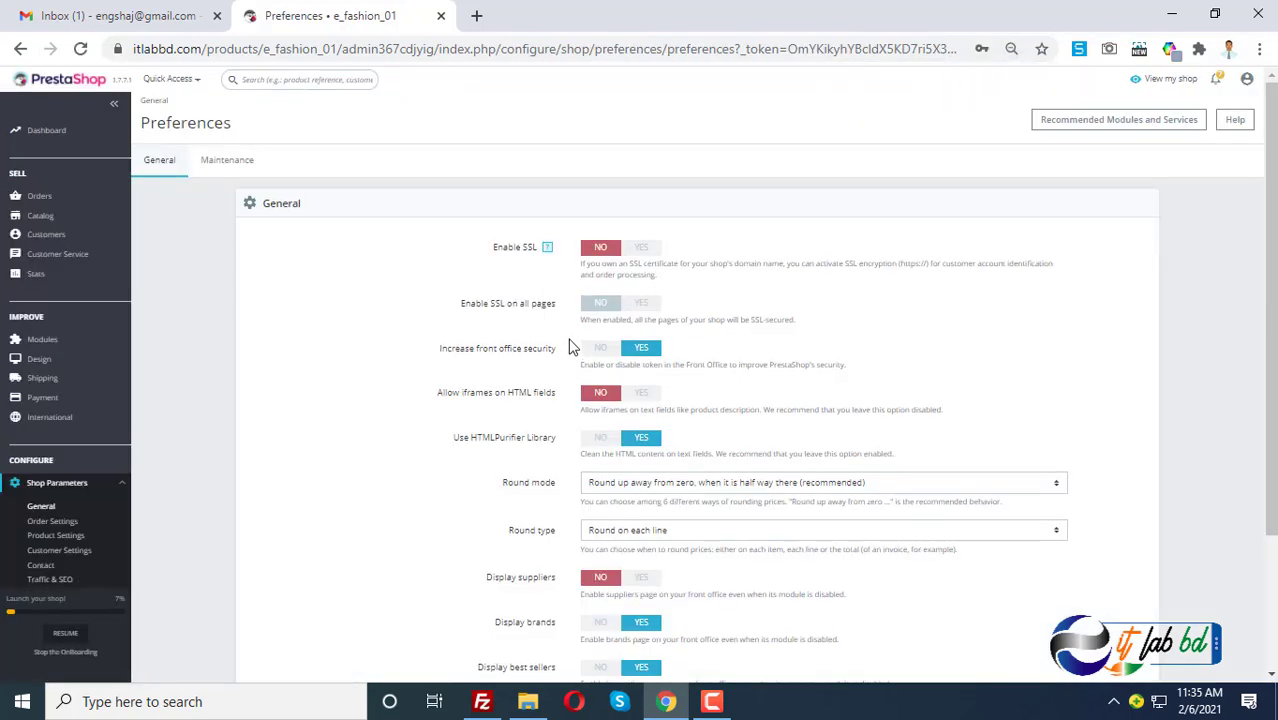
- Set Enable SSL to Yes in the General preferences and save the change
{"action": "left_click", "coordinate": [641, 250]}
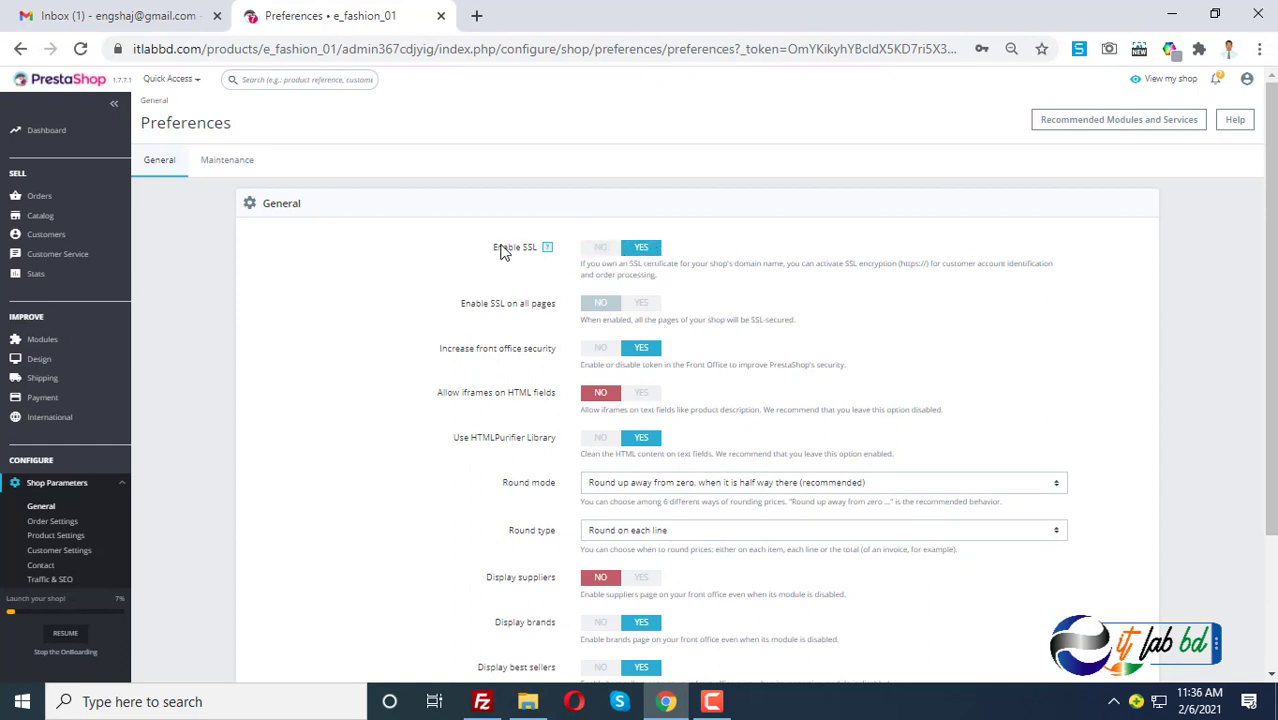
{"action": "key", "text": "ctrl+0"}
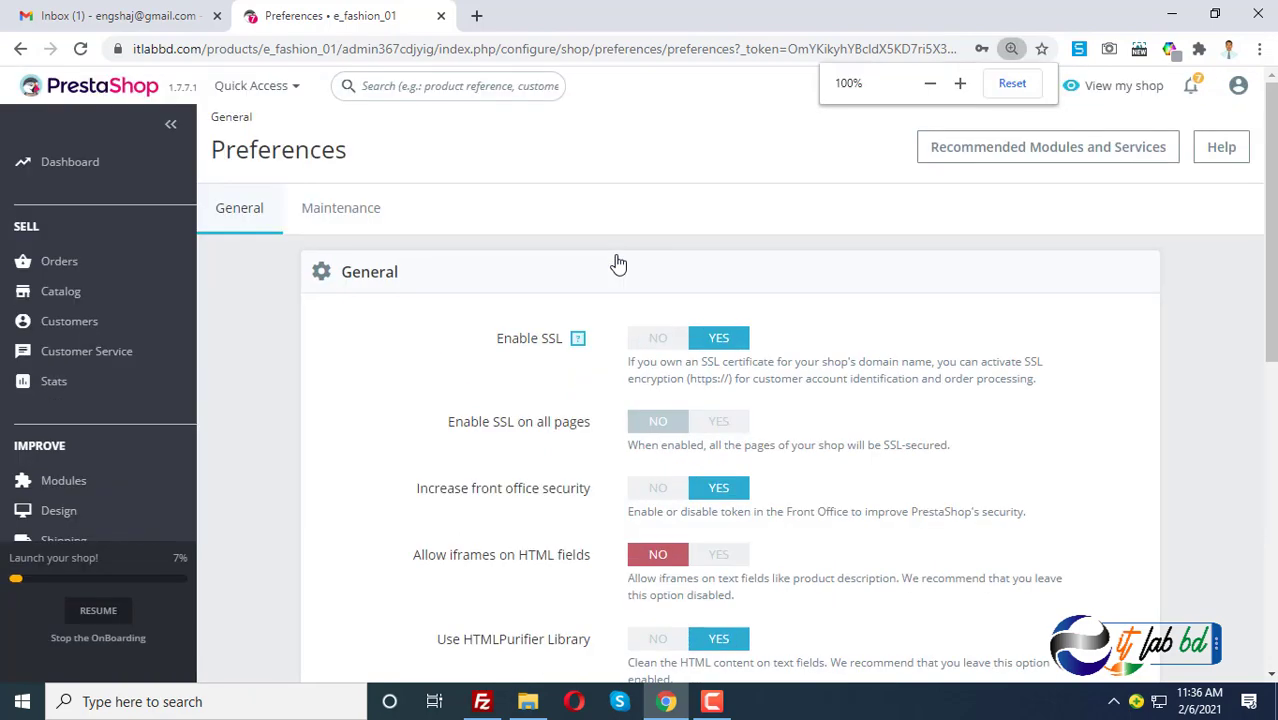
{"action": "scroll", "coordinate": [685, 346], "scroll_direction": "down", "scroll_amount": 4}
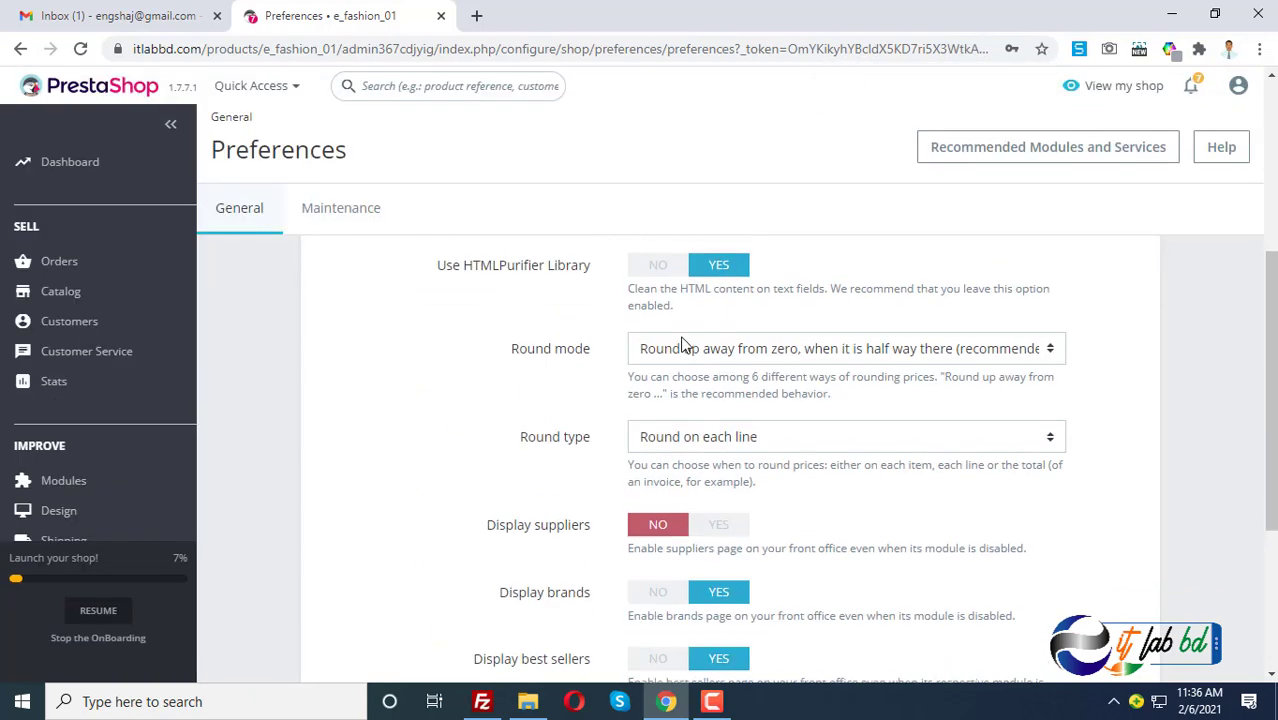
{"action": "scroll", "coordinate": [767, 380], "scroll_direction": "up", "scroll_amount": 3}
{"action": "scroll", "coordinate": [961, 444], "scroll_direction": "down", "scroll_amount": 6}
{"action": "left_click", "coordinate": [1108, 632]}
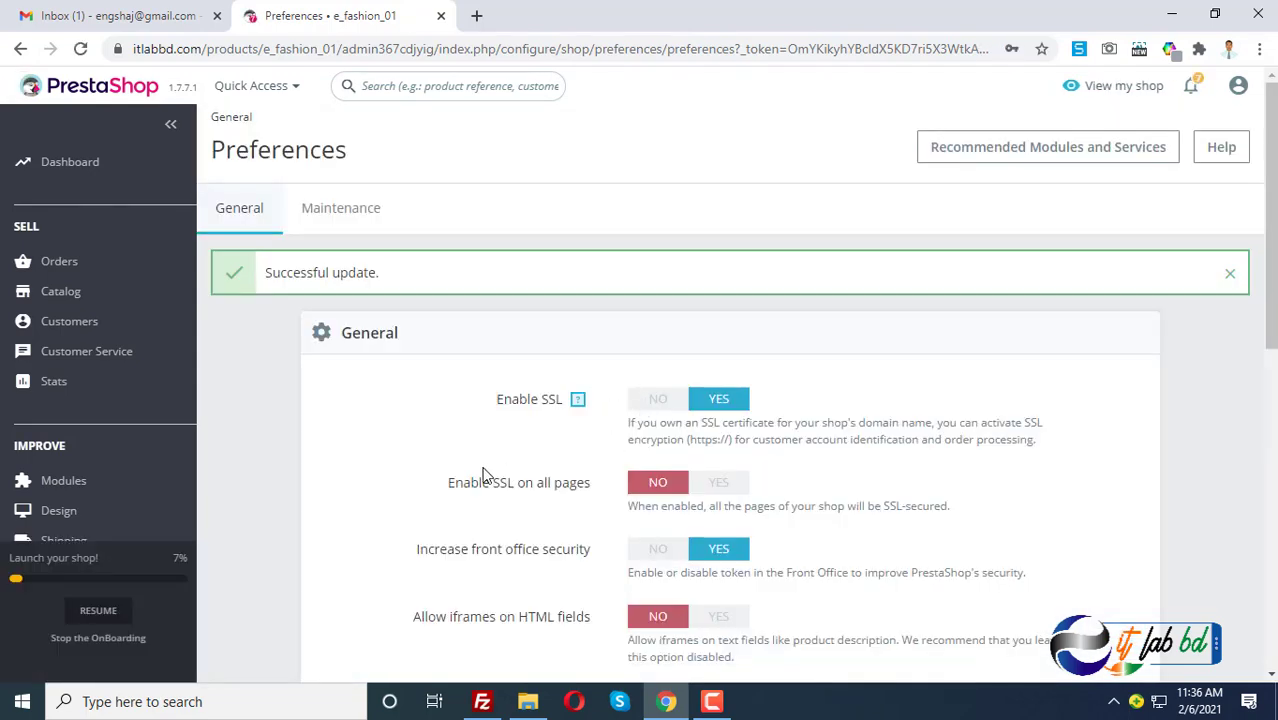
- Set Enable SSL on all pages to Yes and save the General preferences
{"action": "scroll", "coordinate": [677, 407], "scroll_direction": "down", "scroll_amount": 1}
{"action": "left_click_drag", "start_coordinate": [452, 396], "coordinate": [576, 402]}
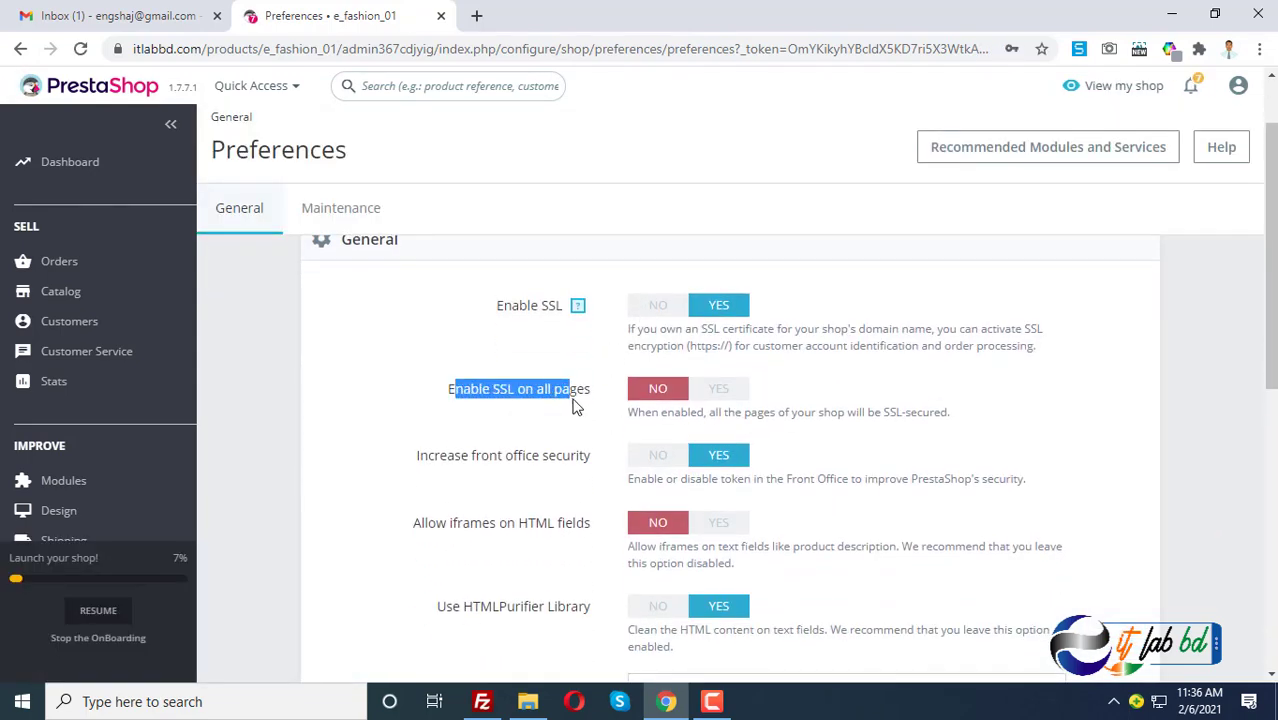
{"action": "left_click", "coordinate": [546, 408]}
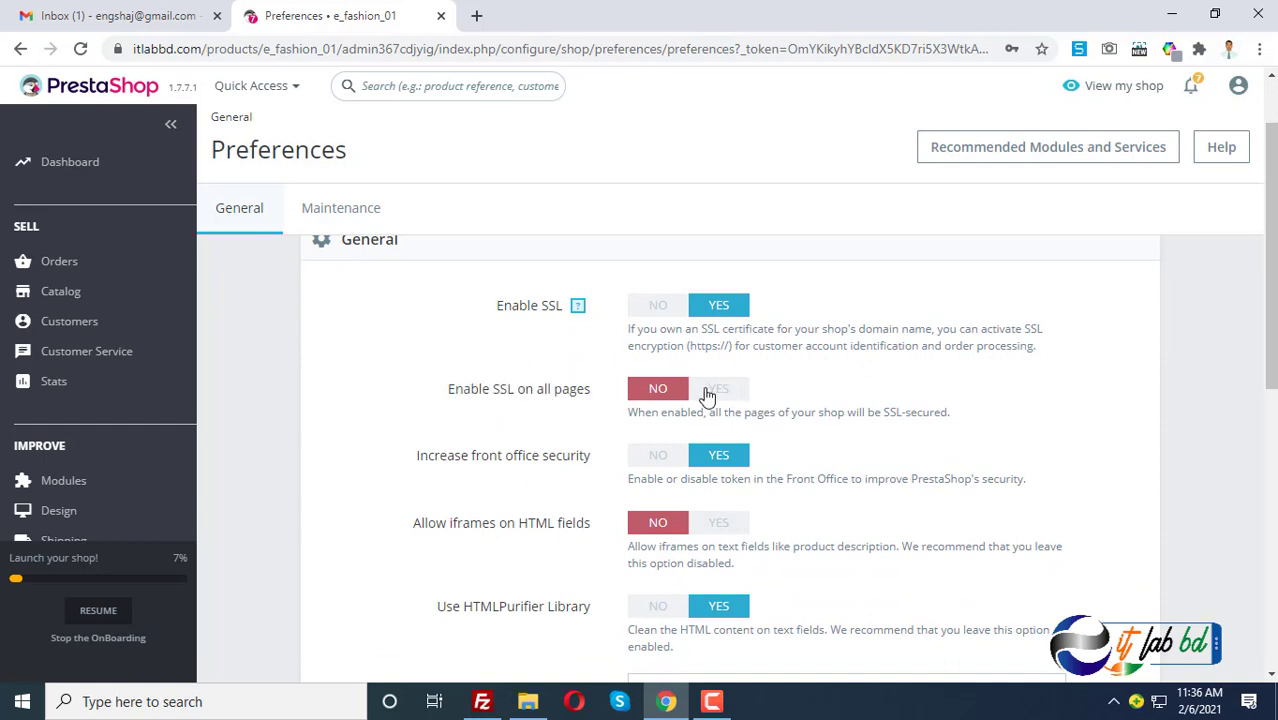
{"action": "left_click", "coordinate": [719, 391]}
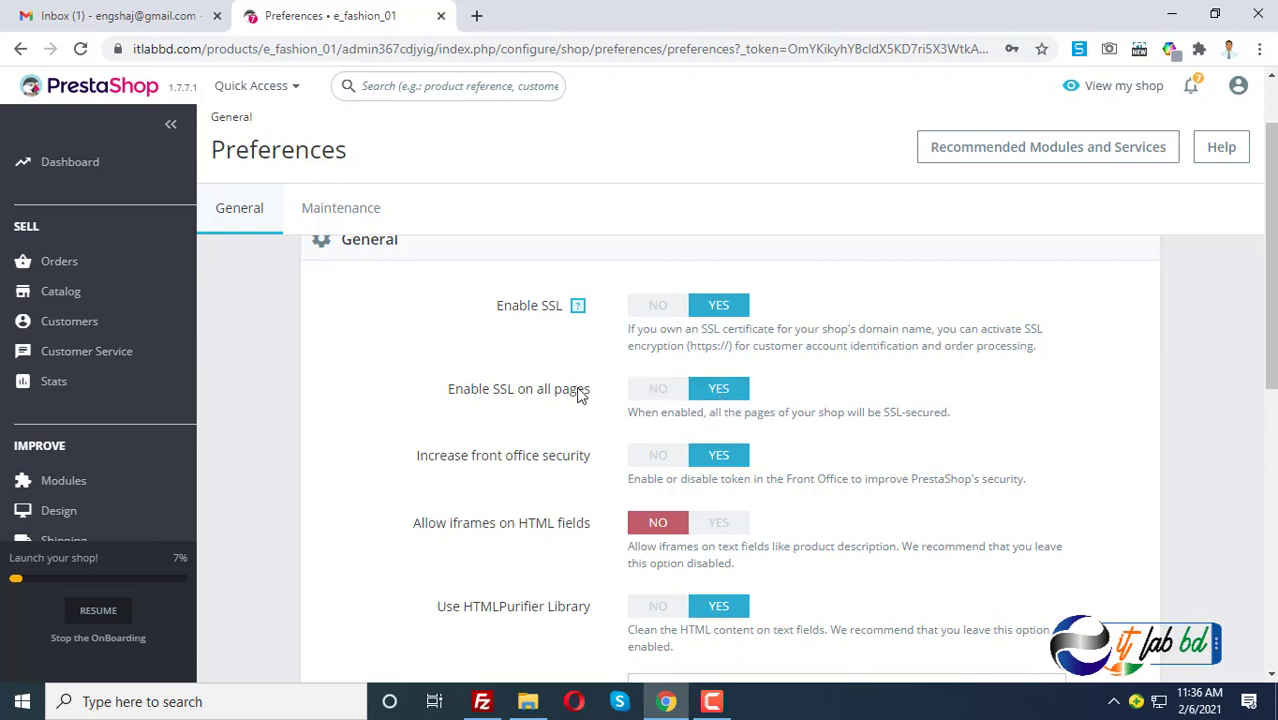
{"action": "scroll", "coordinate": [897, 393], "scroll_direction": "down", "scroll_amount": 6}
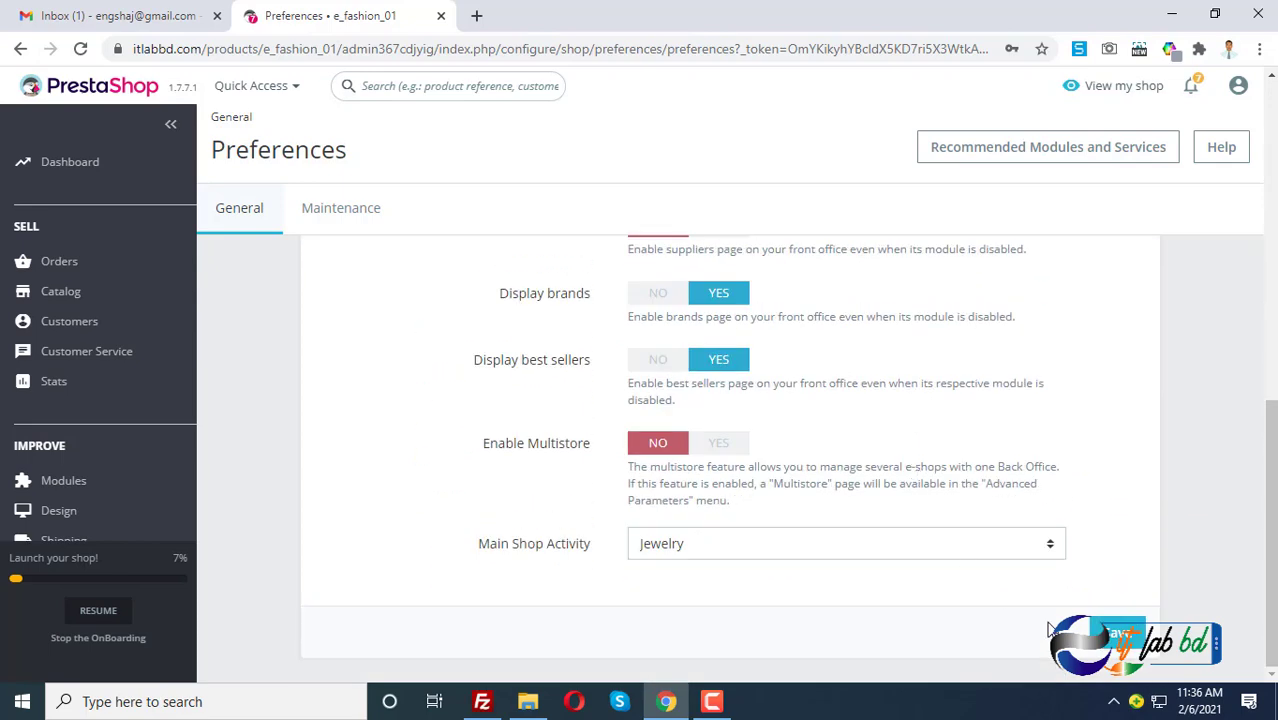
{"action": "left_click", "coordinate": [1115, 633]}
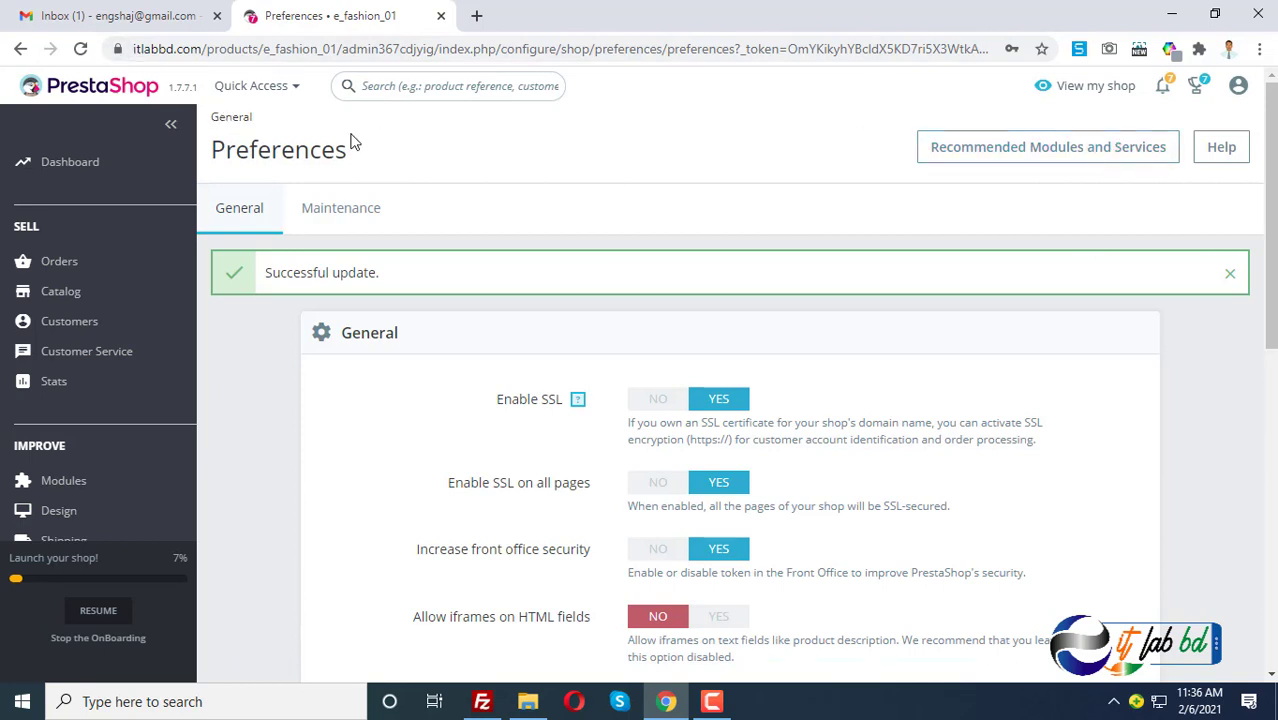
- View the e_fashion_01 storefront over its secure address, then return to the Preferences page
{"action": "left_click", "coordinate": [1093, 90]}
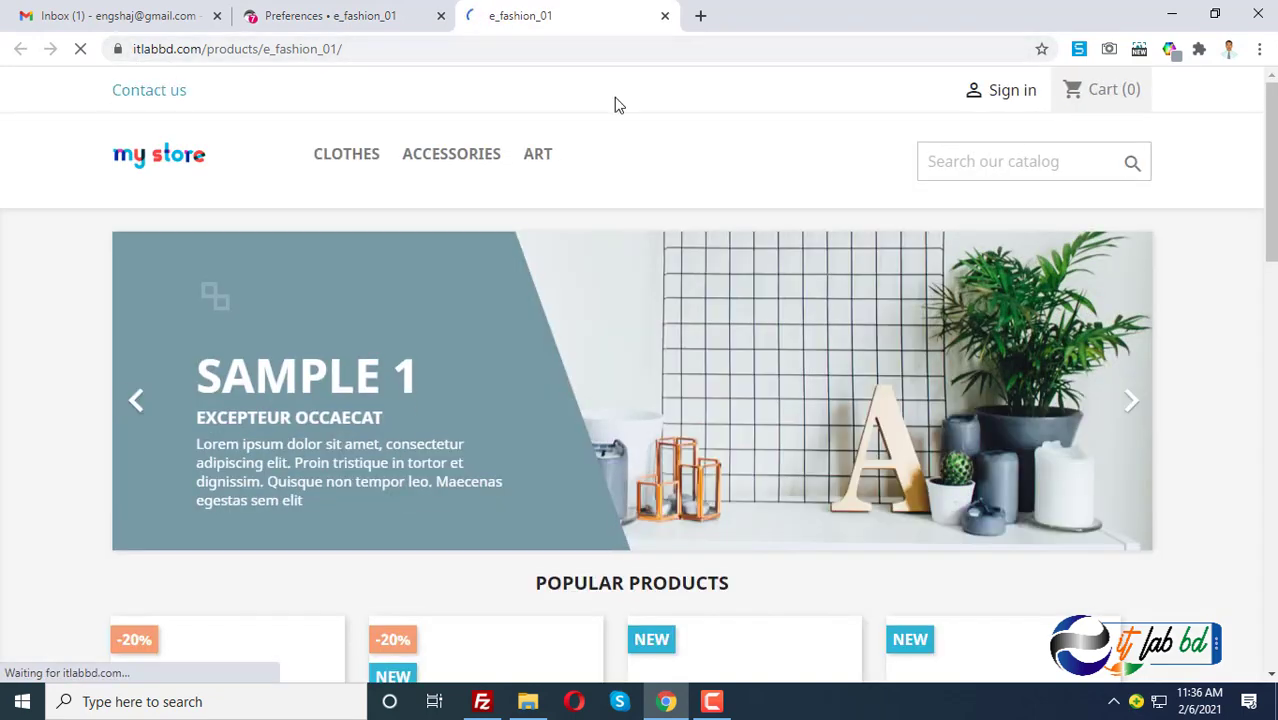
{"action": "left_click", "coordinate": [358, 11]}
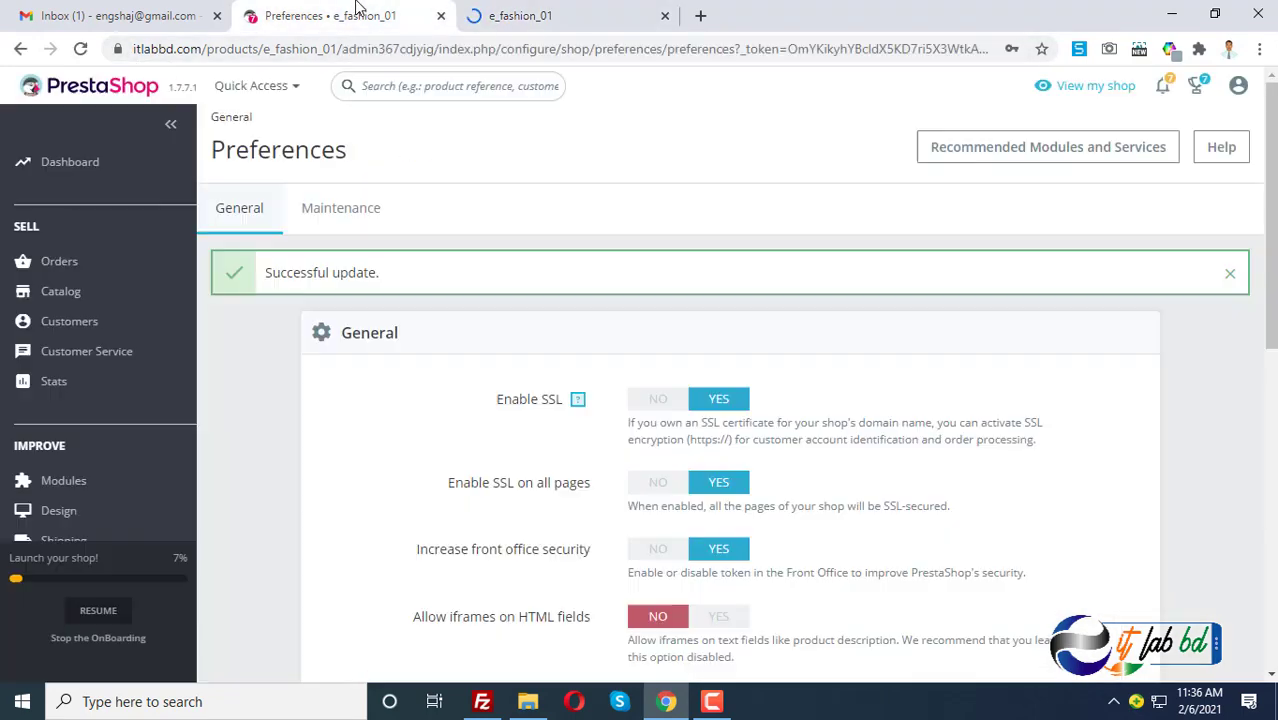
- Go to the Theme & Logo page of the Design section and view the shop's current theme
{"action": "scroll", "coordinate": [86, 433], "scroll_direction": "down", "scroll_amount": 2}
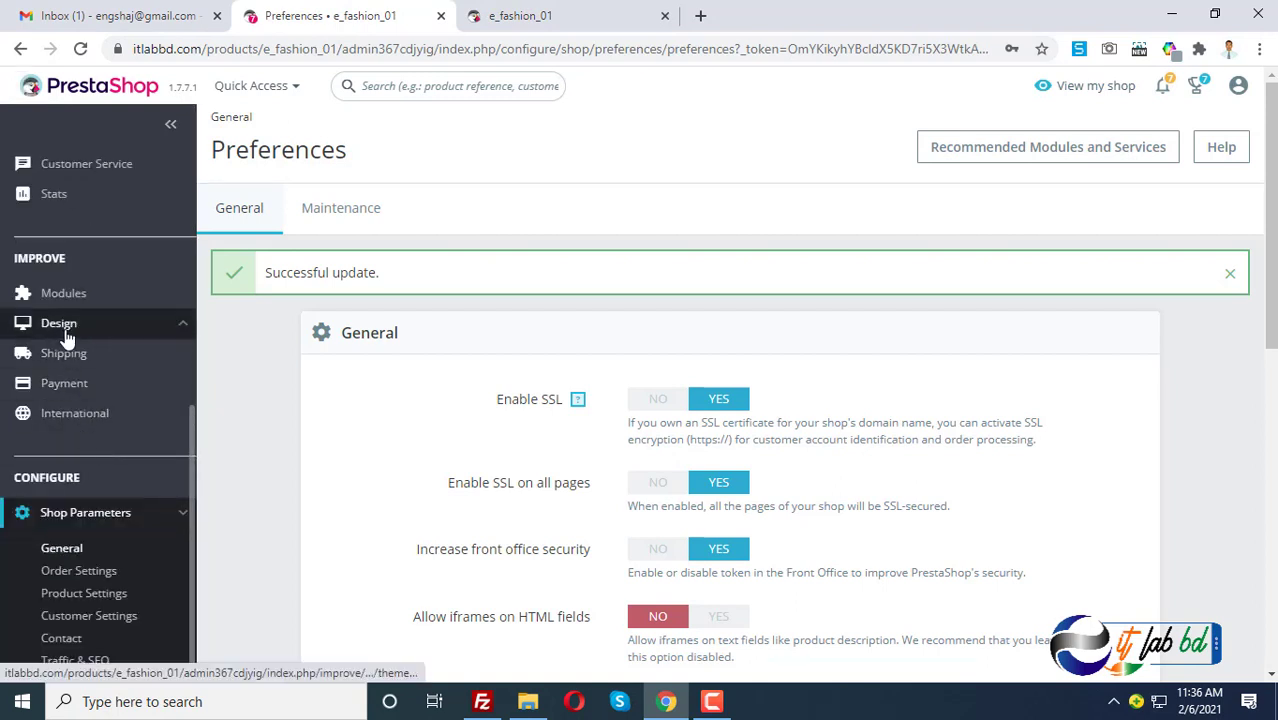
{"action": "mouse_move", "coordinate": [66, 338]}
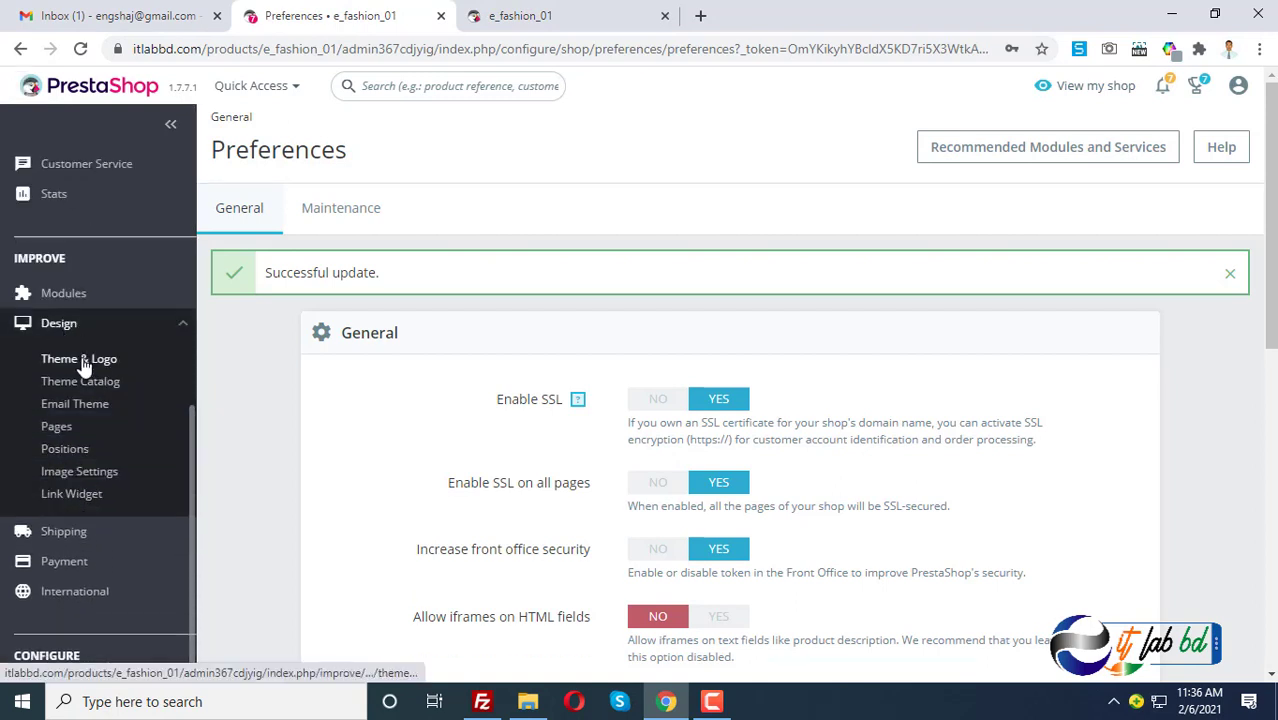
{"action": "left_click", "coordinate": [84, 378]}
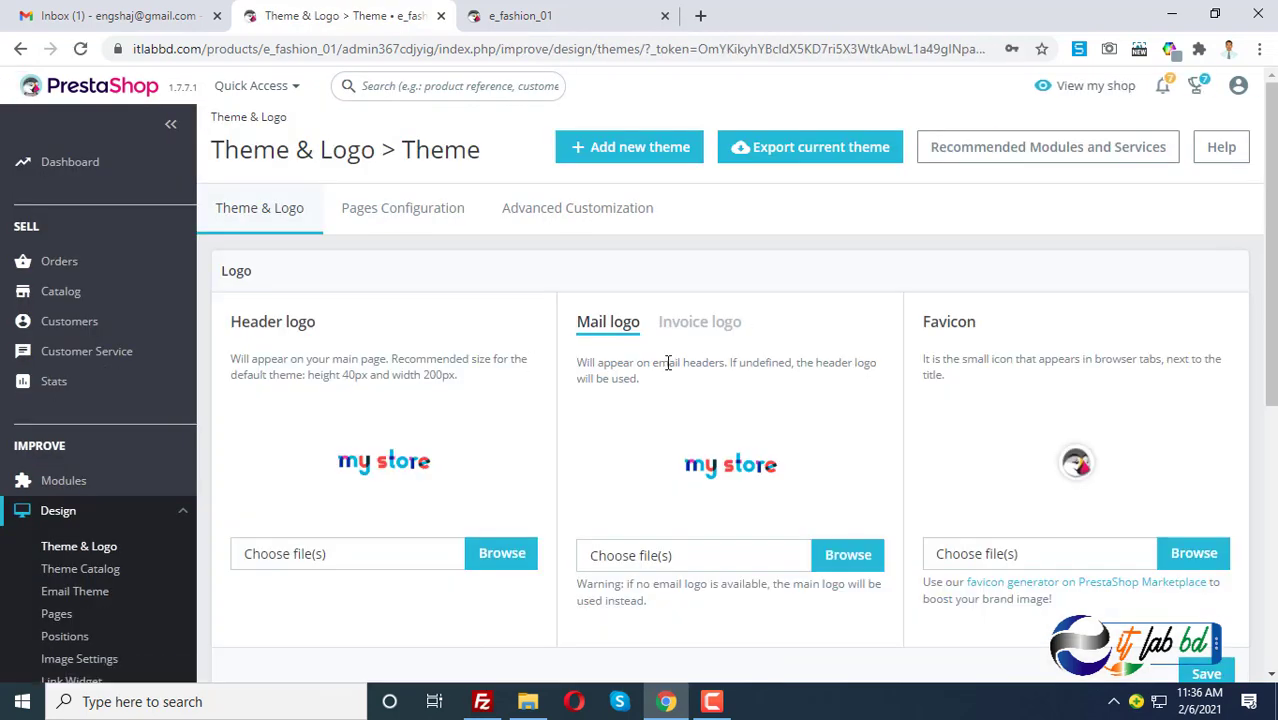
{"action": "scroll", "coordinate": [640, 385], "scroll_direction": "down", "scroll_amount": 1}
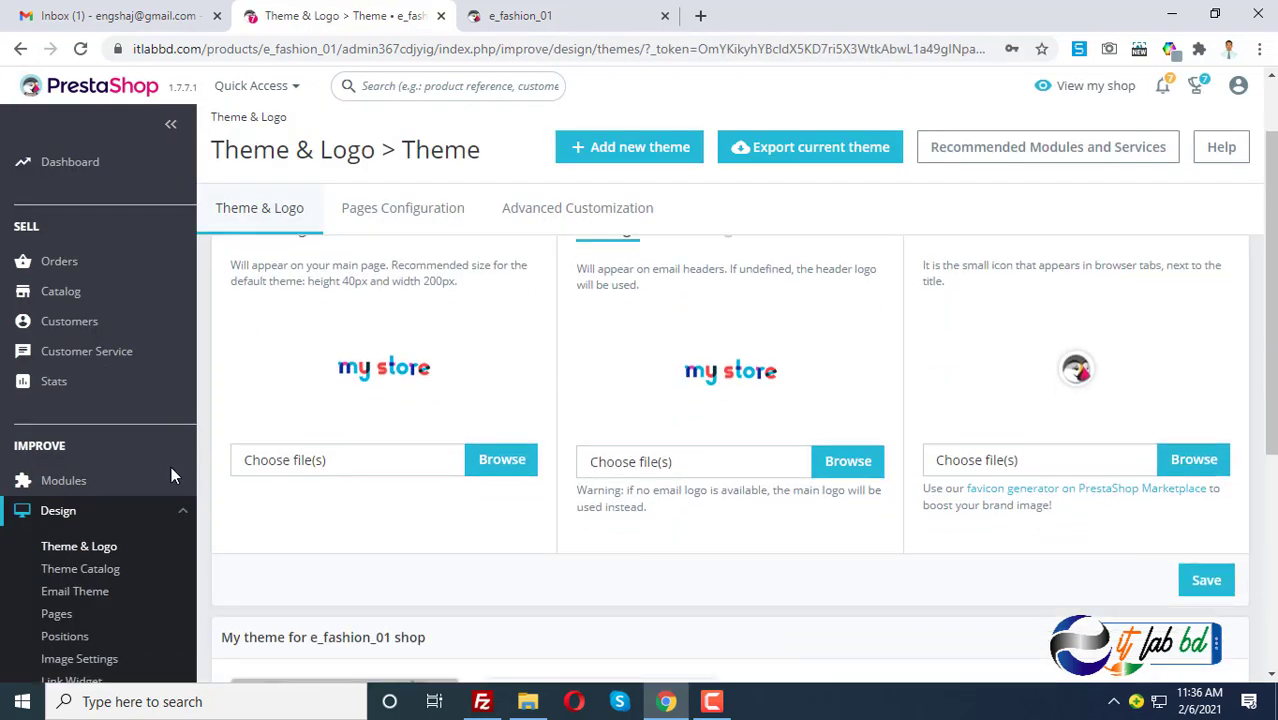
{"action": "left_click", "coordinate": [88, 556]}
{"action": "scroll", "coordinate": [561, 450], "scroll_direction": "down", "scroll_amount": 3}
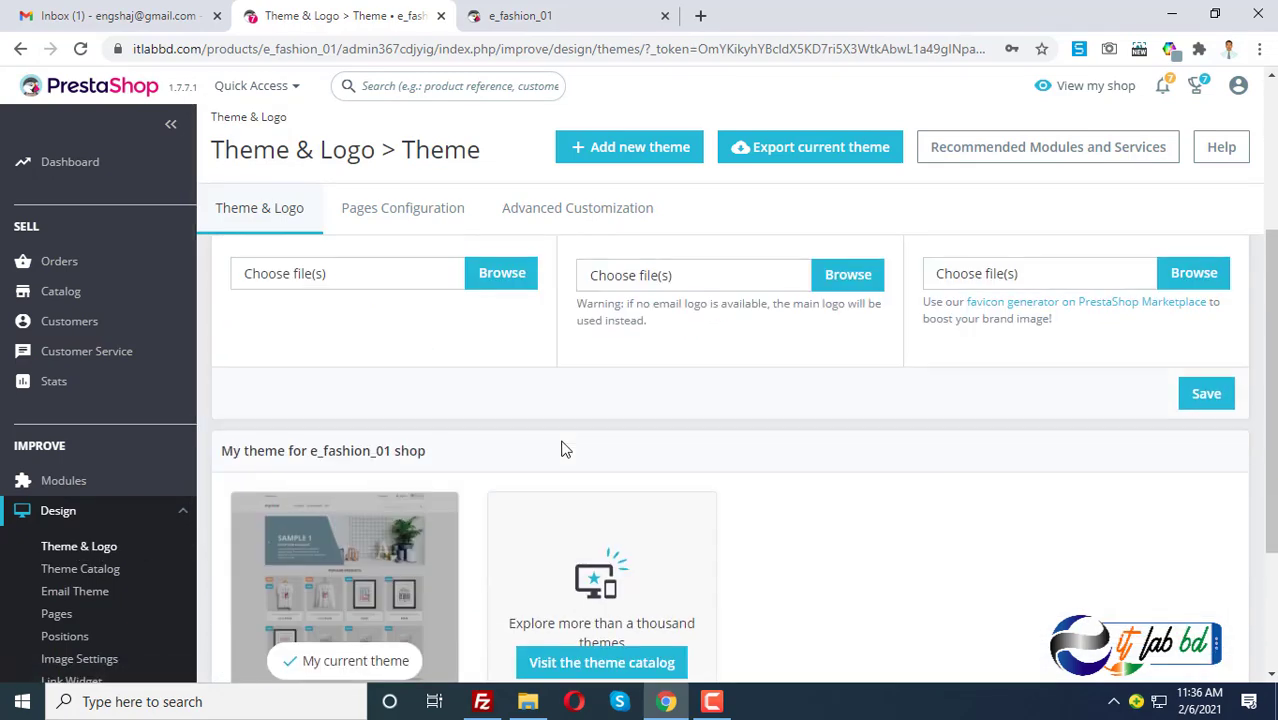
{"action": "scroll", "coordinate": [563, 448], "scroll_direction": "down", "scroll_amount": 2}
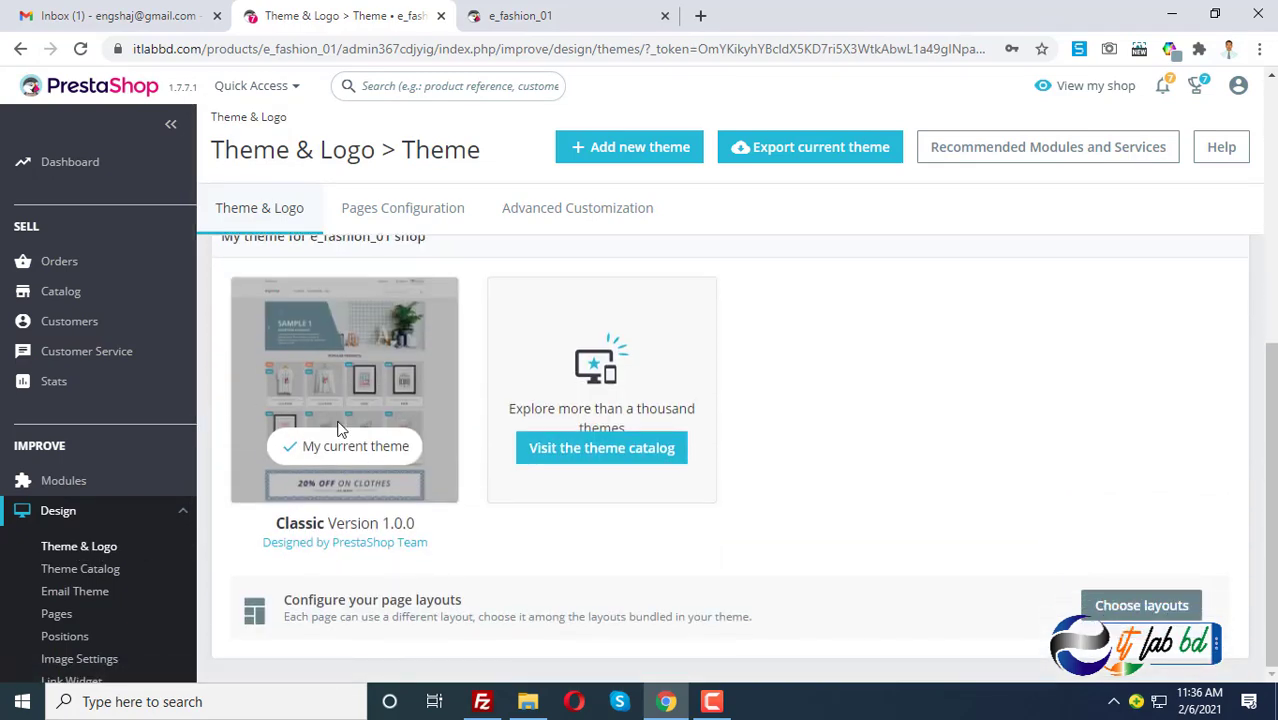
- Start adding a new theme and review the options for importing it from the computer, the web or FTP
{"action": "scroll", "coordinate": [437, 437], "scroll_direction": "up", "scroll_amount": 5}
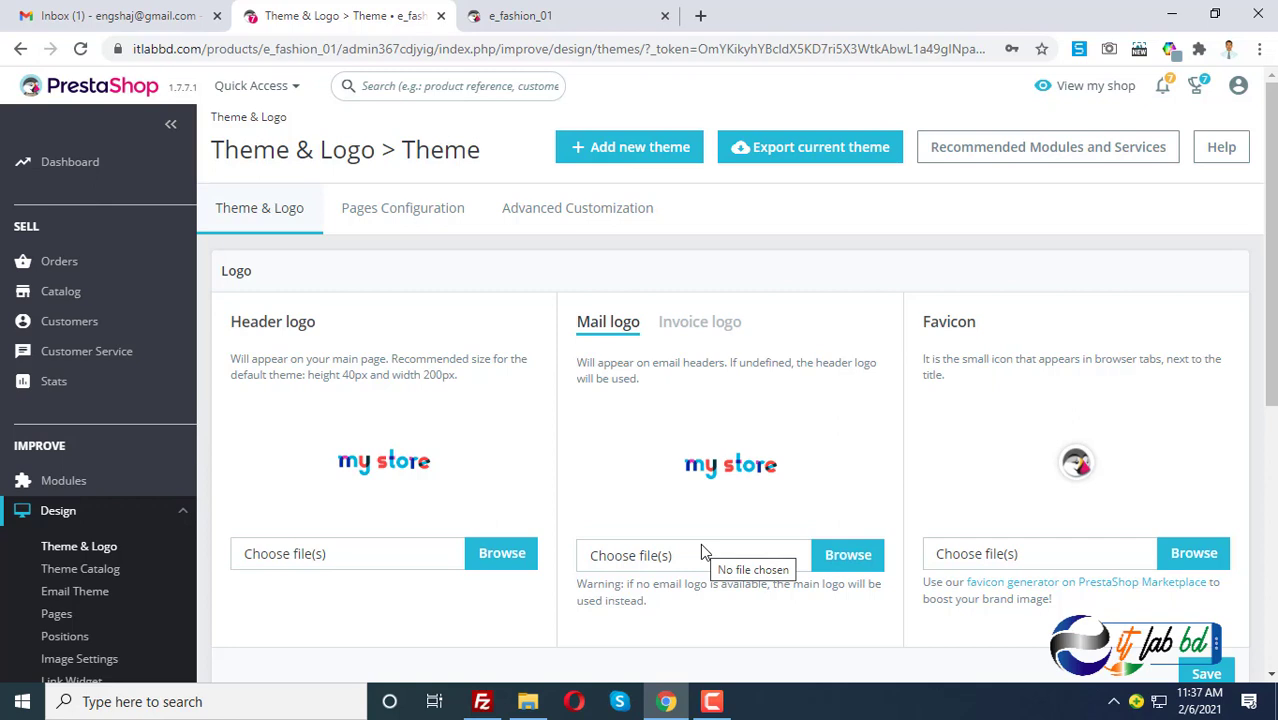
{"action": "scroll", "coordinate": [700, 548], "scroll_direction": "down", "scroll_amount": 1}
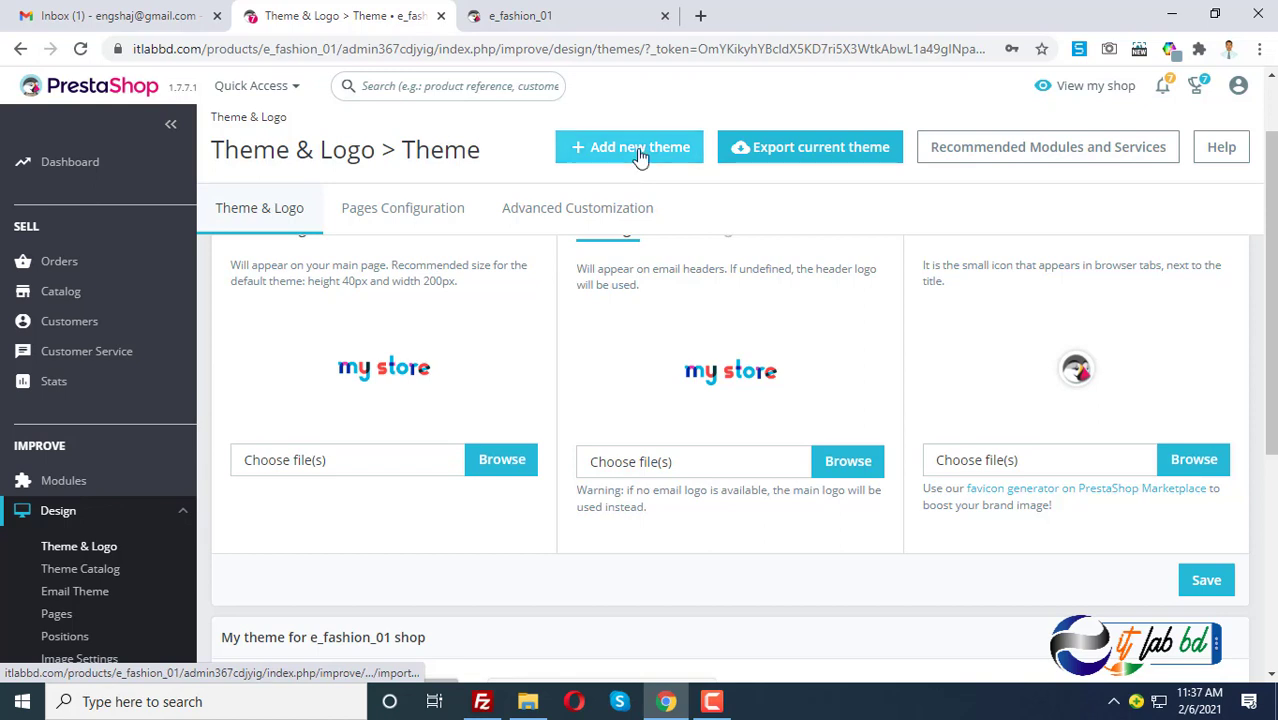
{"action": "left_click", "coordinate": [640, 158]}
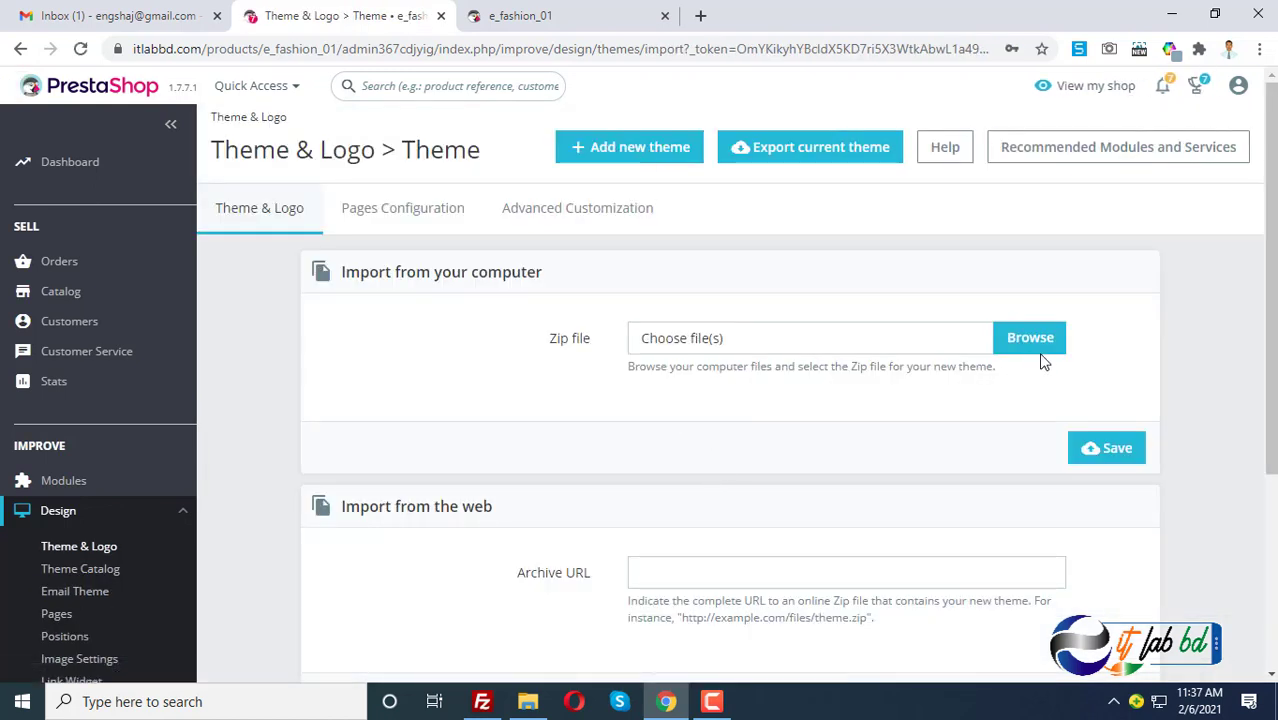
{"action": "scroll", "coordinate": [616, 388], "scroll_direction": "down", "scroll_amount": 3}
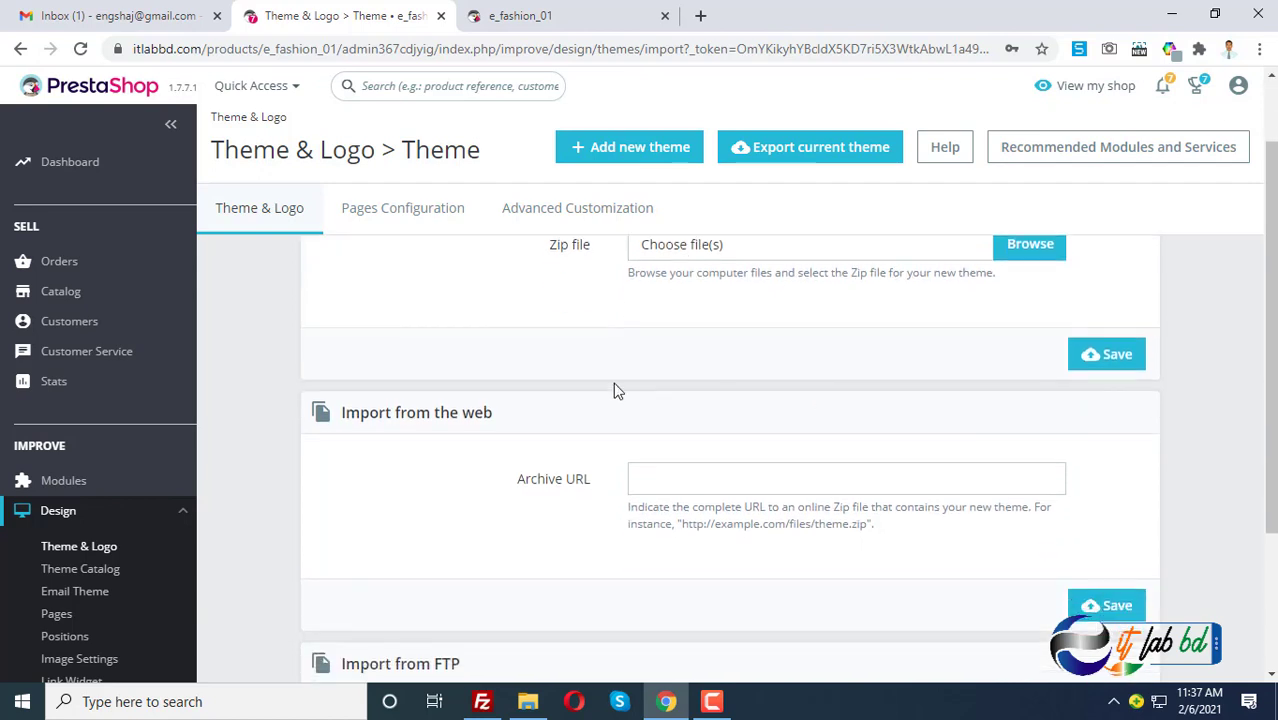
{"action": "scroll", "coordinate": [750, 375], "scroll_direction": "up", "scroll_amount": 3}
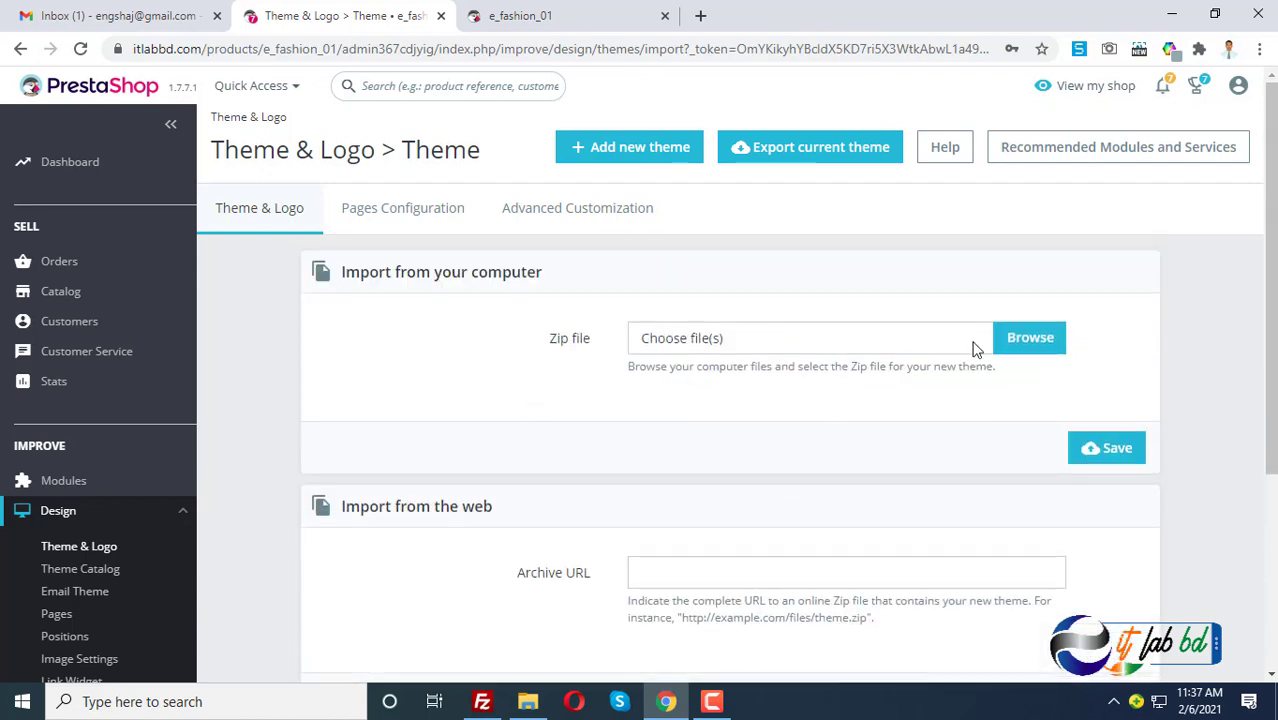
{"action": "scroll", "coordinate": [984, 391], "scroll_direction": "down", "scroll_amount": 3}
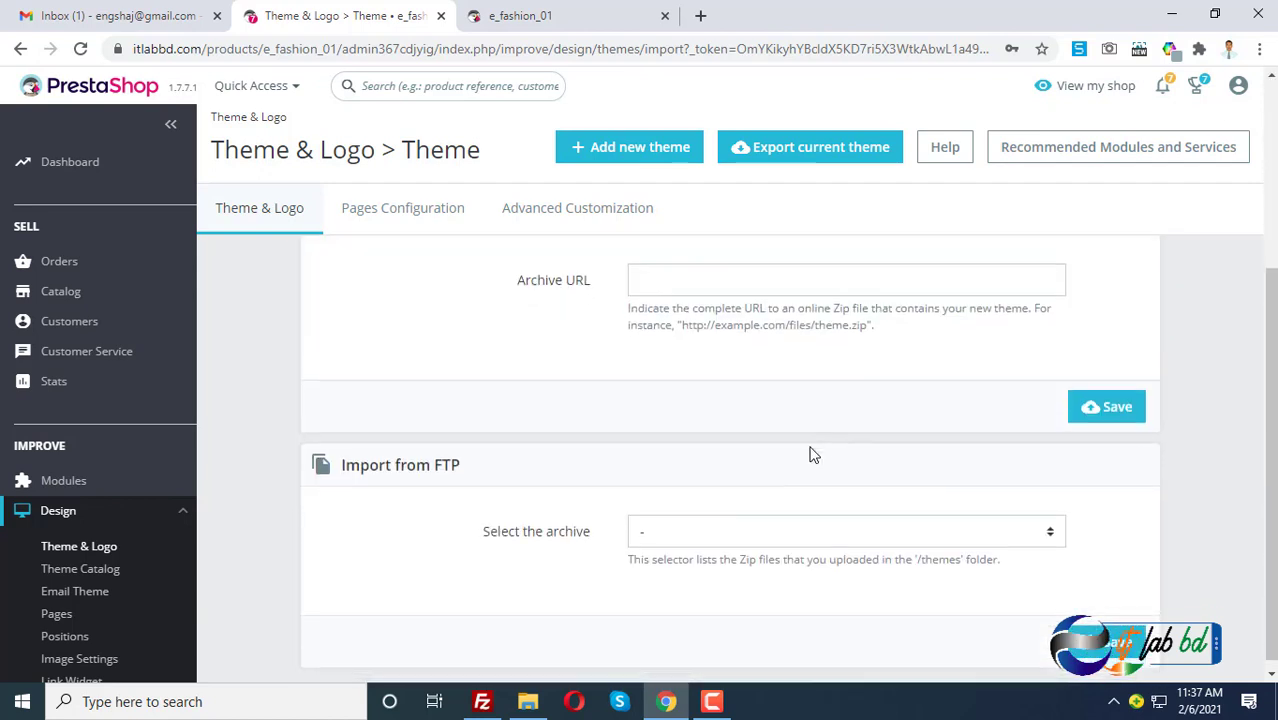
{"action": "scroll", "coordinate": [813, 451], "scroll_direction": "up", "scroll_amount": 3}
{"action": "left_click", "coordinate": [1024, 340]}
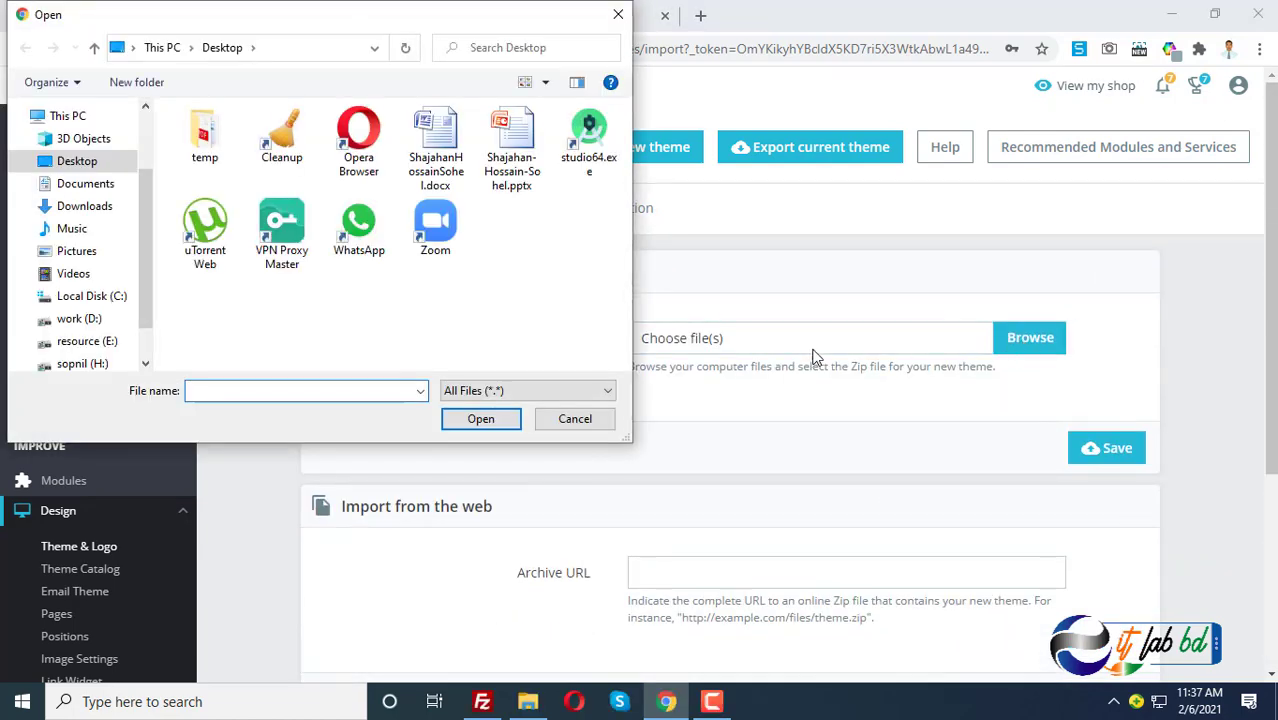
{"action": "scroll", "coordinate": [94, 290], "scroll_direction": "down", "scroll_amount": 1}
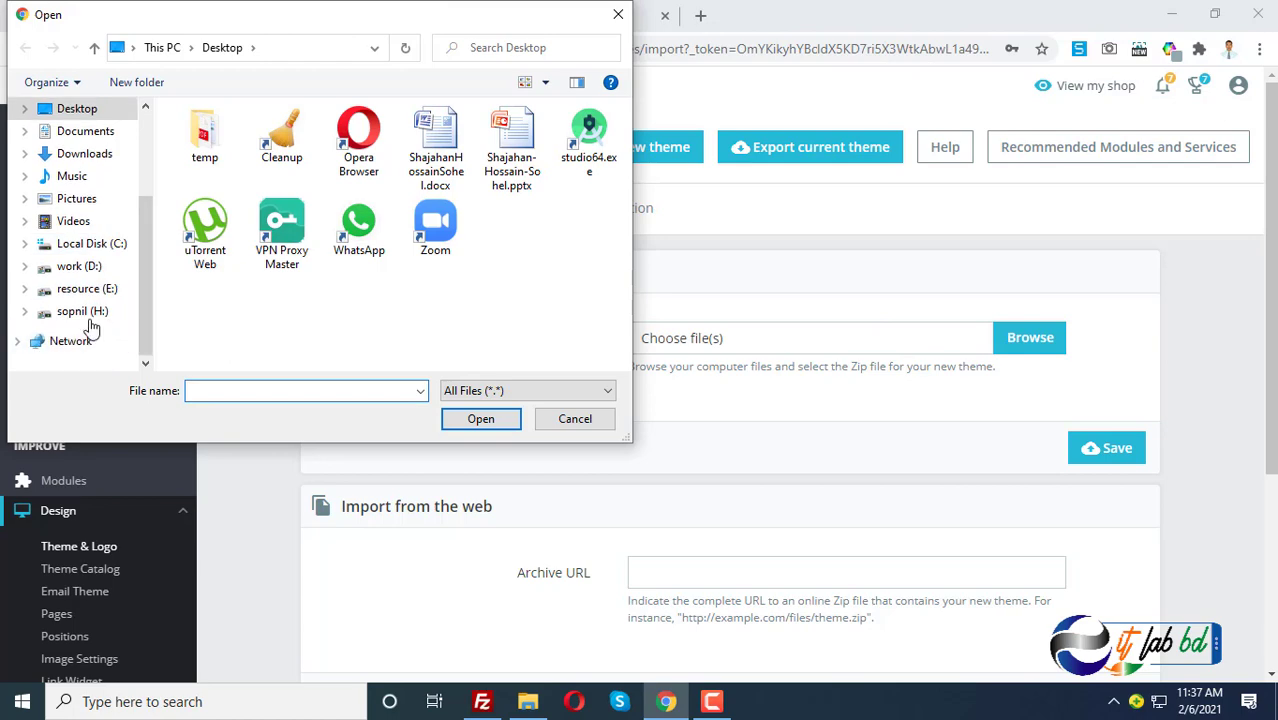
{"action": "left_click", "coordinate": [84, 312]}
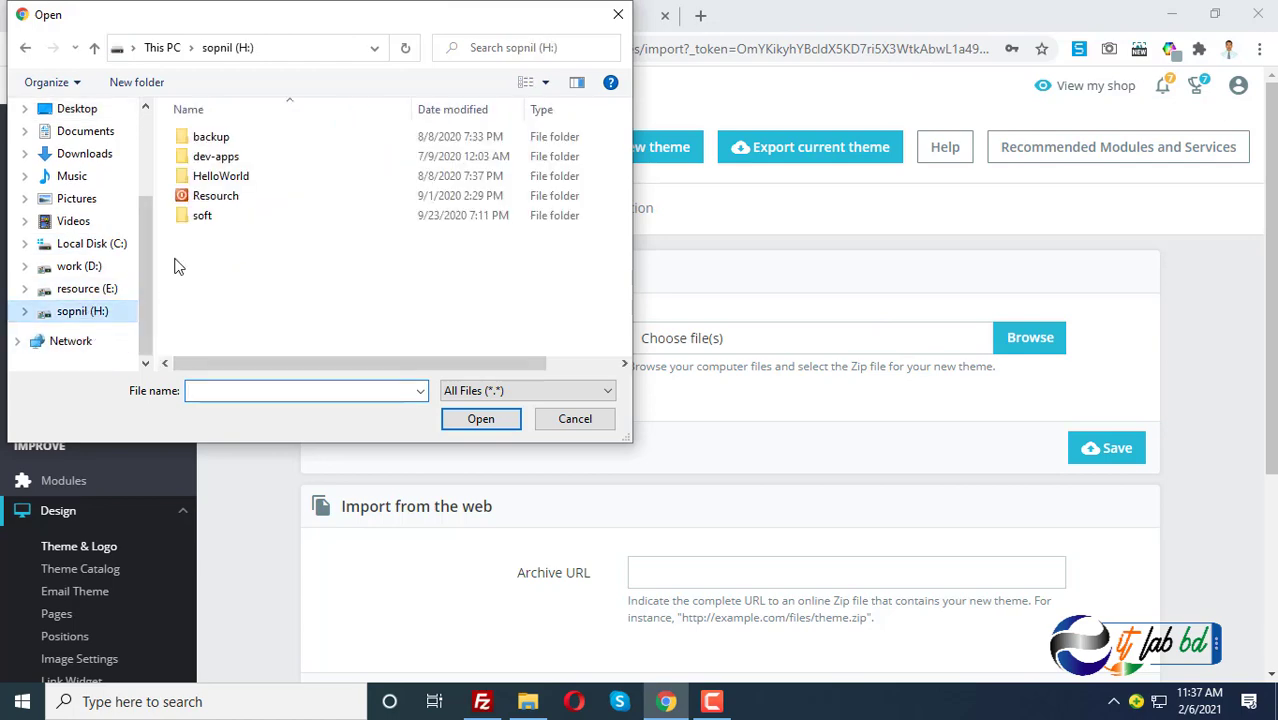
{"action": "double_click", "coordinate": [212, 196]}
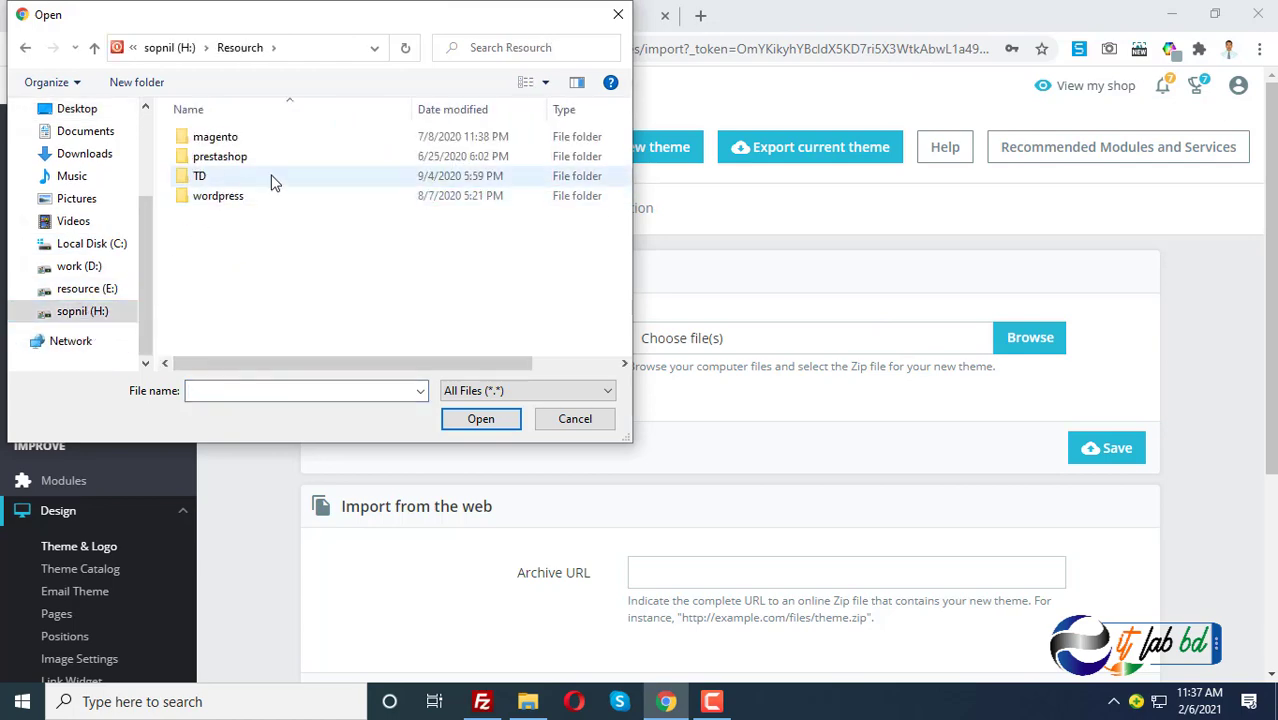
{"action": "left_click", "coordinate": [574, 419]}
- Copy the v1.2.0-PRS171_01 folder path from File Explorer and open that folder when choosing the theme's Zip file in the browser
{"action": "left_click", "coordinate": [528, 701]}
{"action": "left_click", "coordinate": [630, 62]}
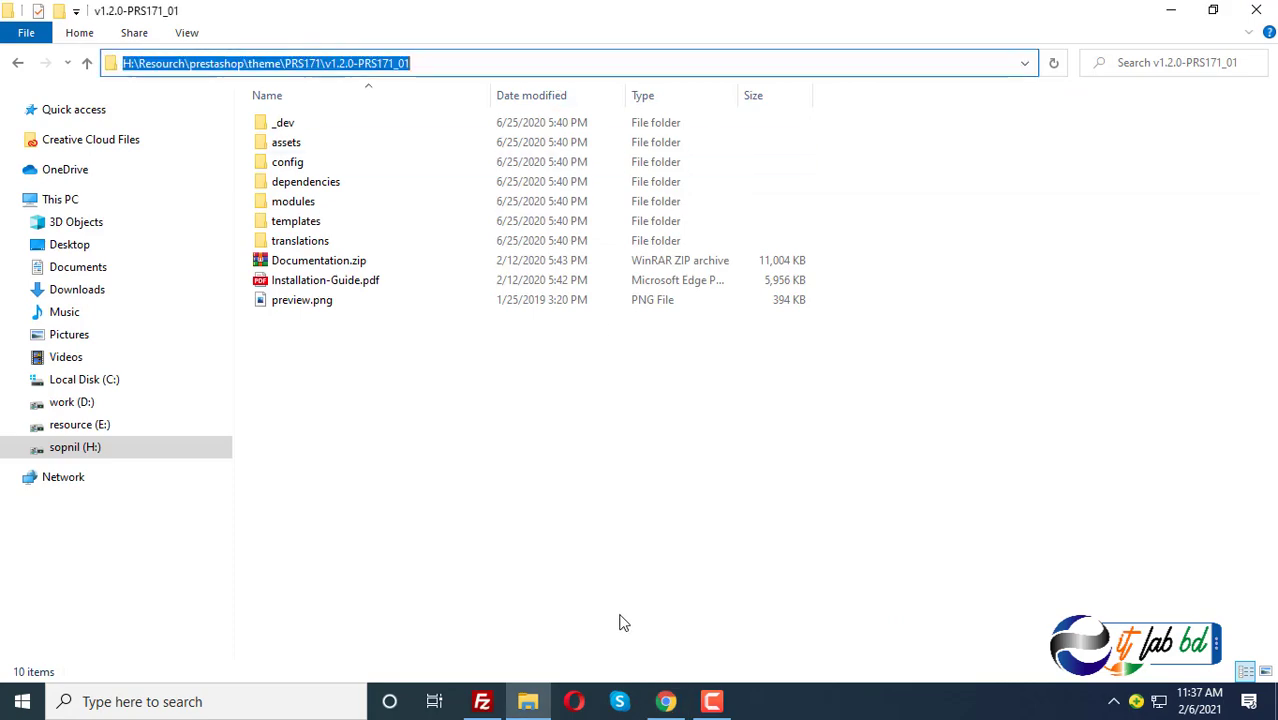
{"action": "left_click", "coordinate": [665, 701]}
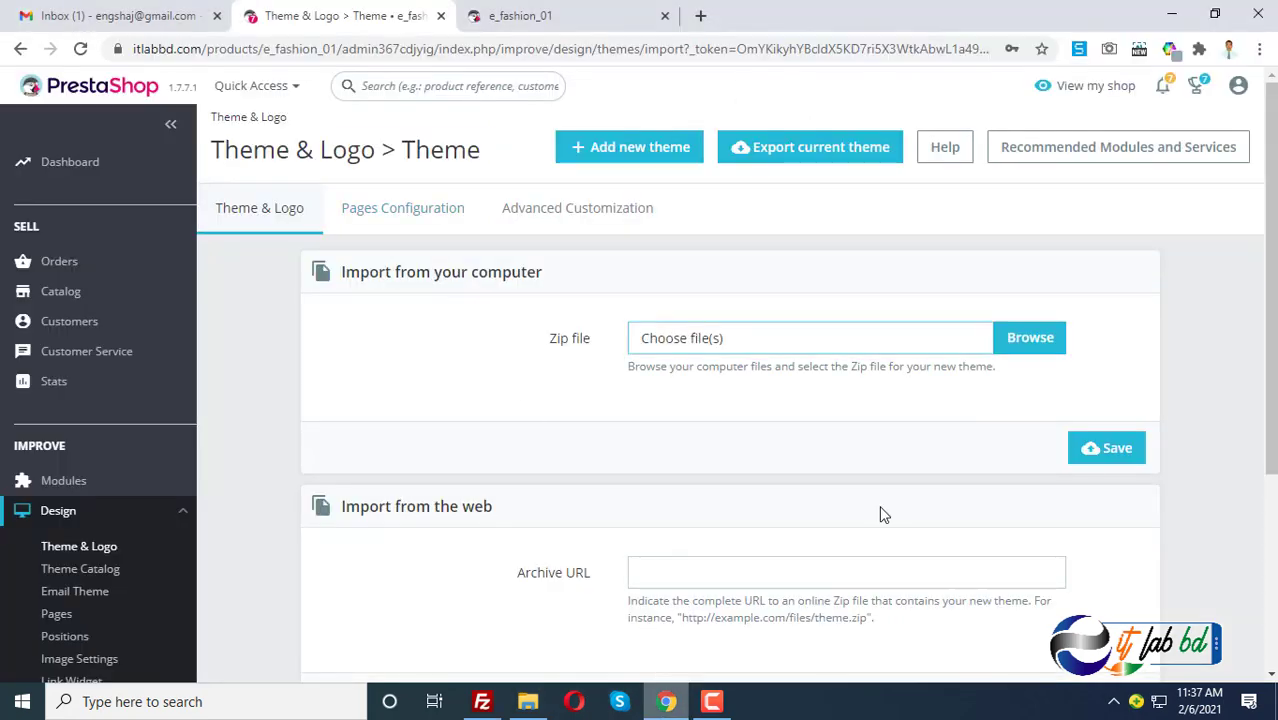
{"action": "left_click", "coordinate": [1031, 340]}
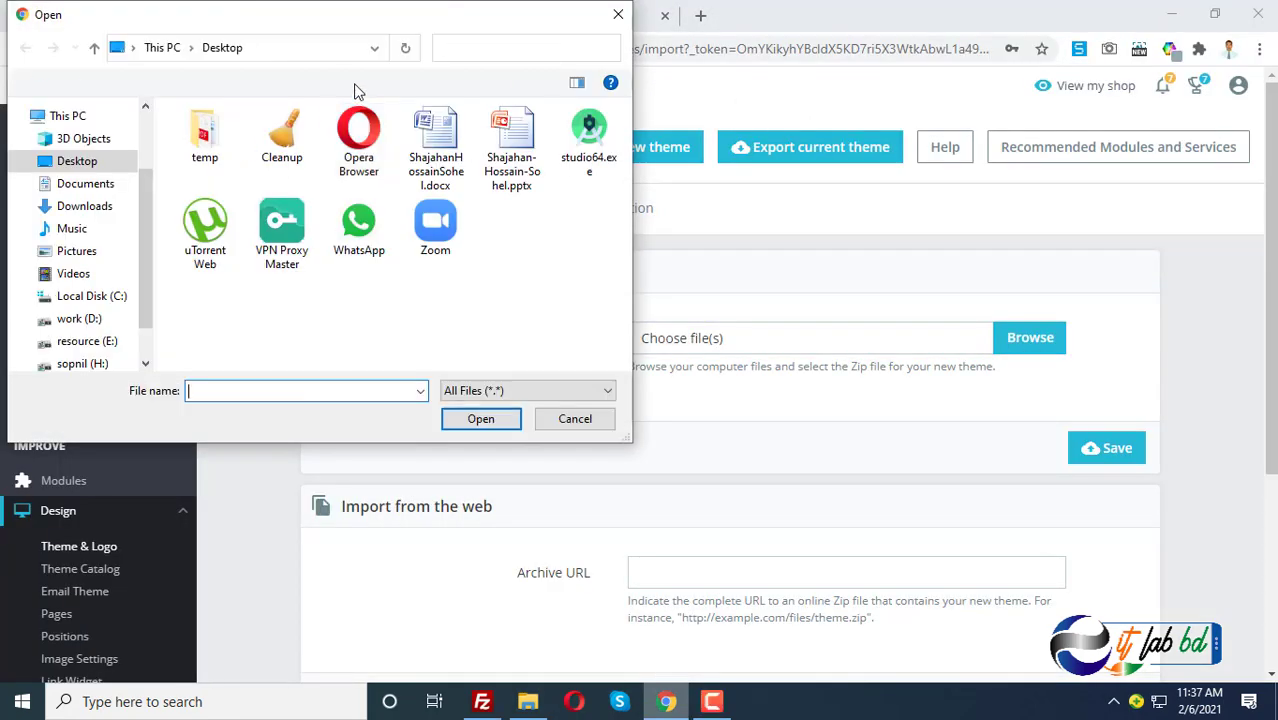
{"action": "left_click", "coordinate": [336, 47]}
{"action": "key", "text": "ctrl+v"}
{"action": "left_click", "coordinate": [405, 47]}
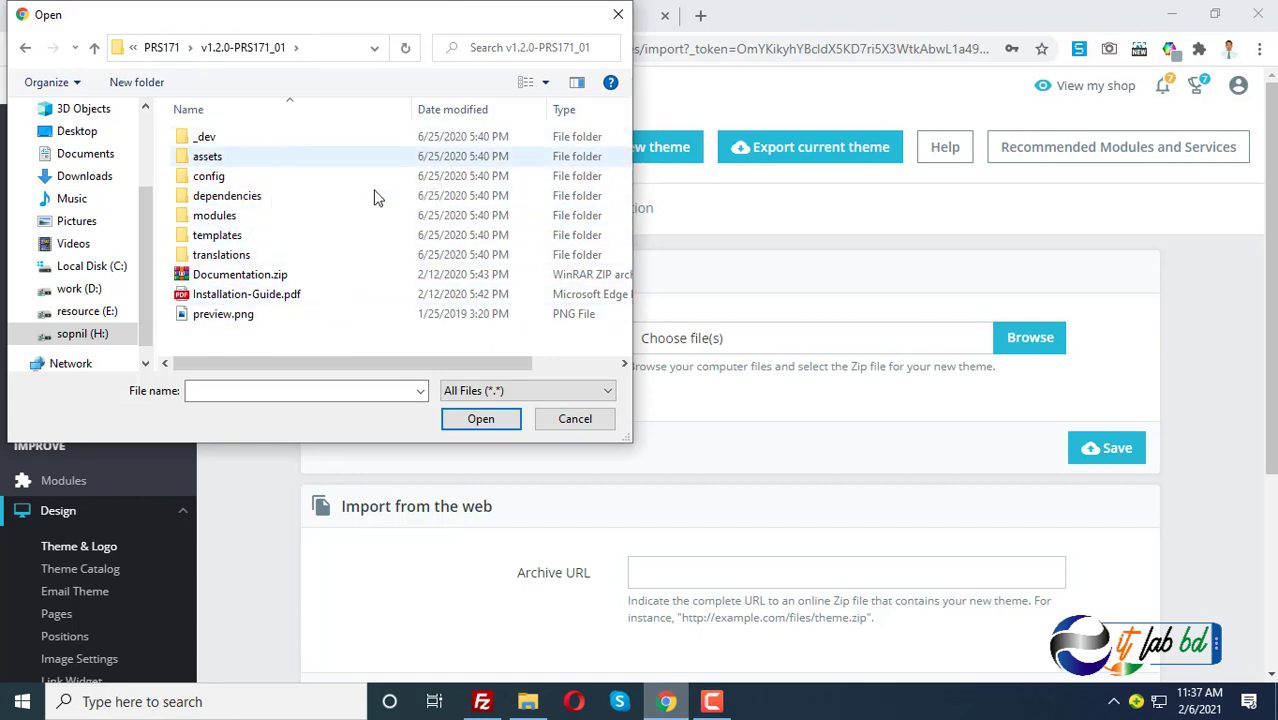
- Look through the templates, modules and dependencies folders inside v1.2.0-PRS171_01
{"action": "left_click", "coordinate": [220, 240]}
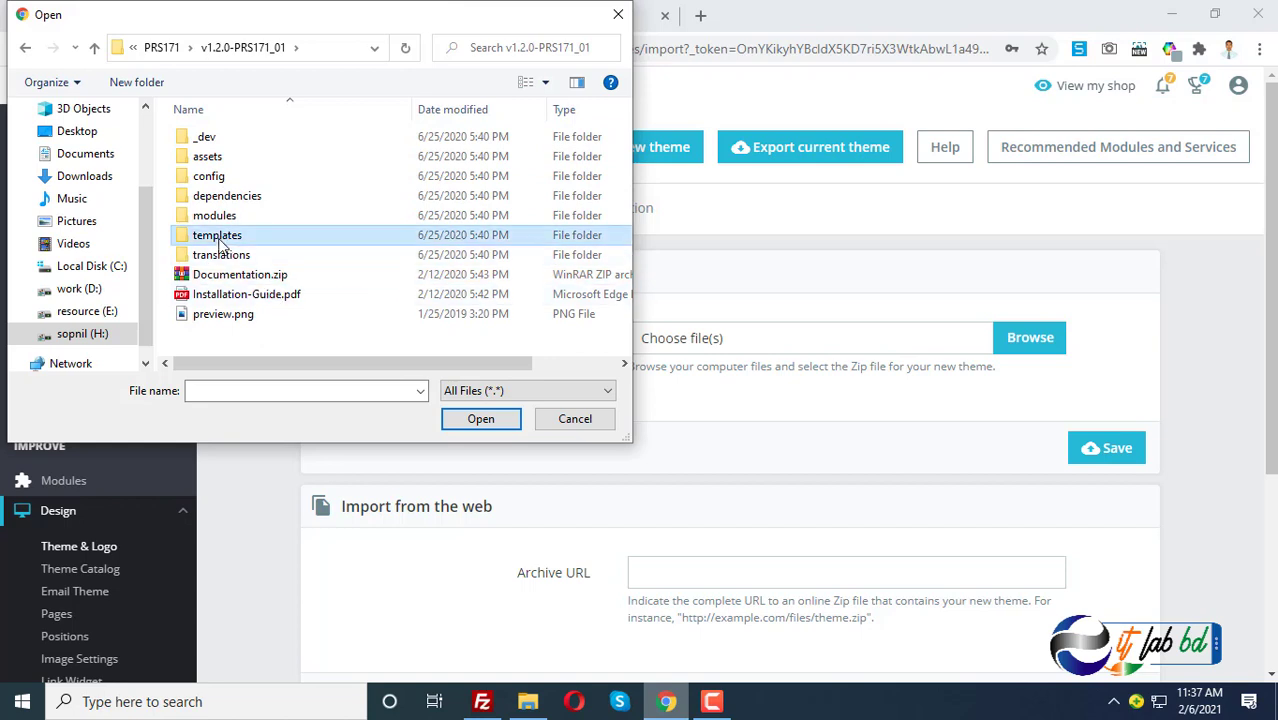
{"action": "double_click", "coordinate": [220, 245]}
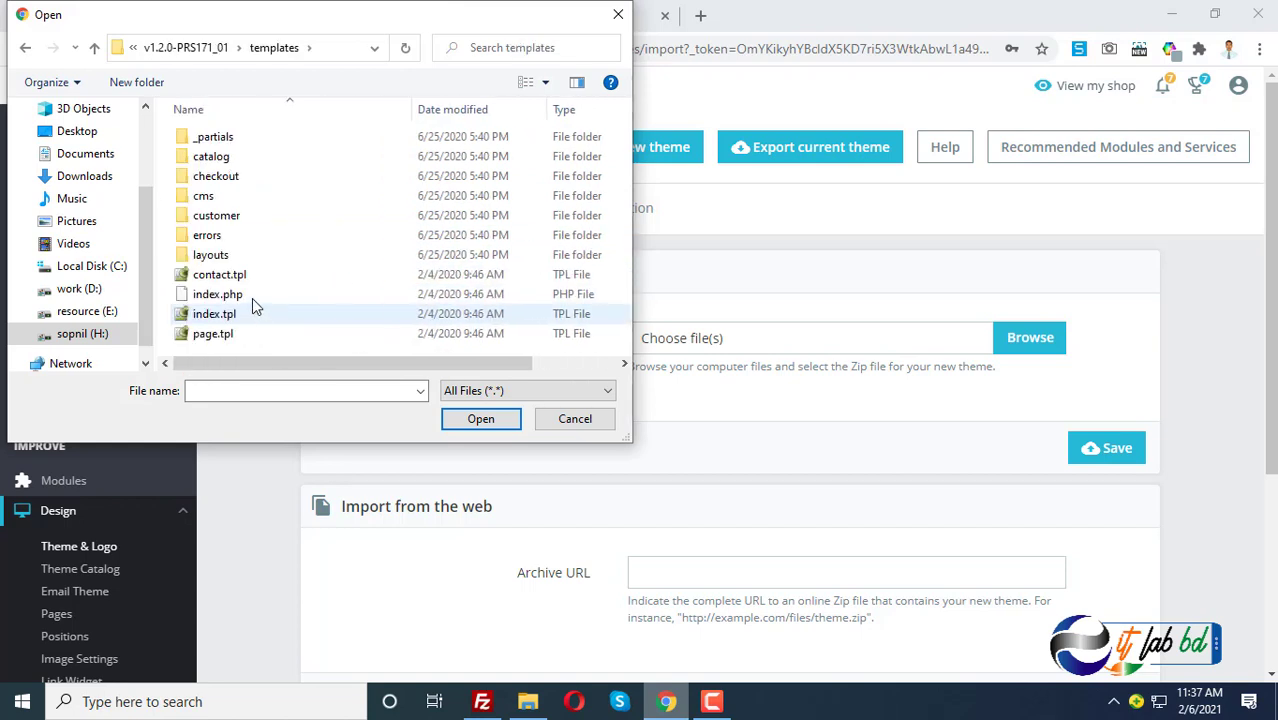
{"action": "key", "text": "alt+Up"}
{"action": "double_click", "coordinate": [218, 211]}
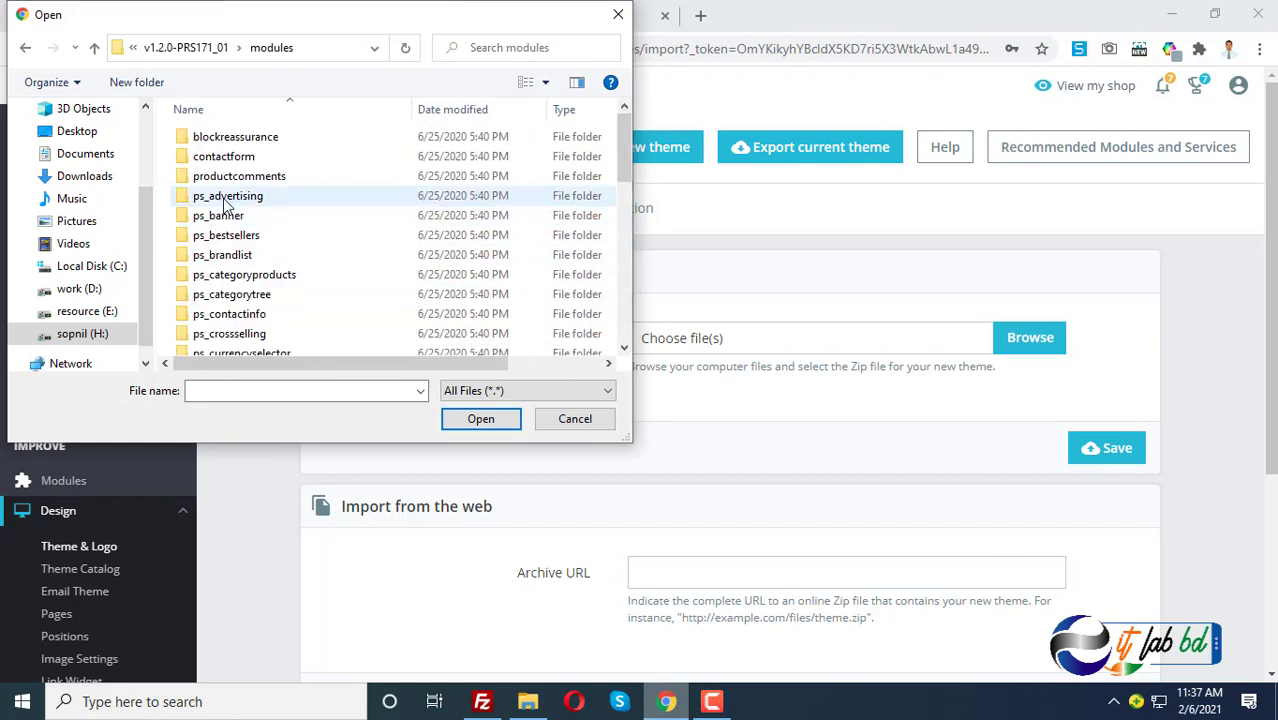
{"action": "scroll", "coordinate": [226, 204], "scroll_direction": "down", "scroll_amount": 8}
{"action": "key", "text": "alt+Up"}
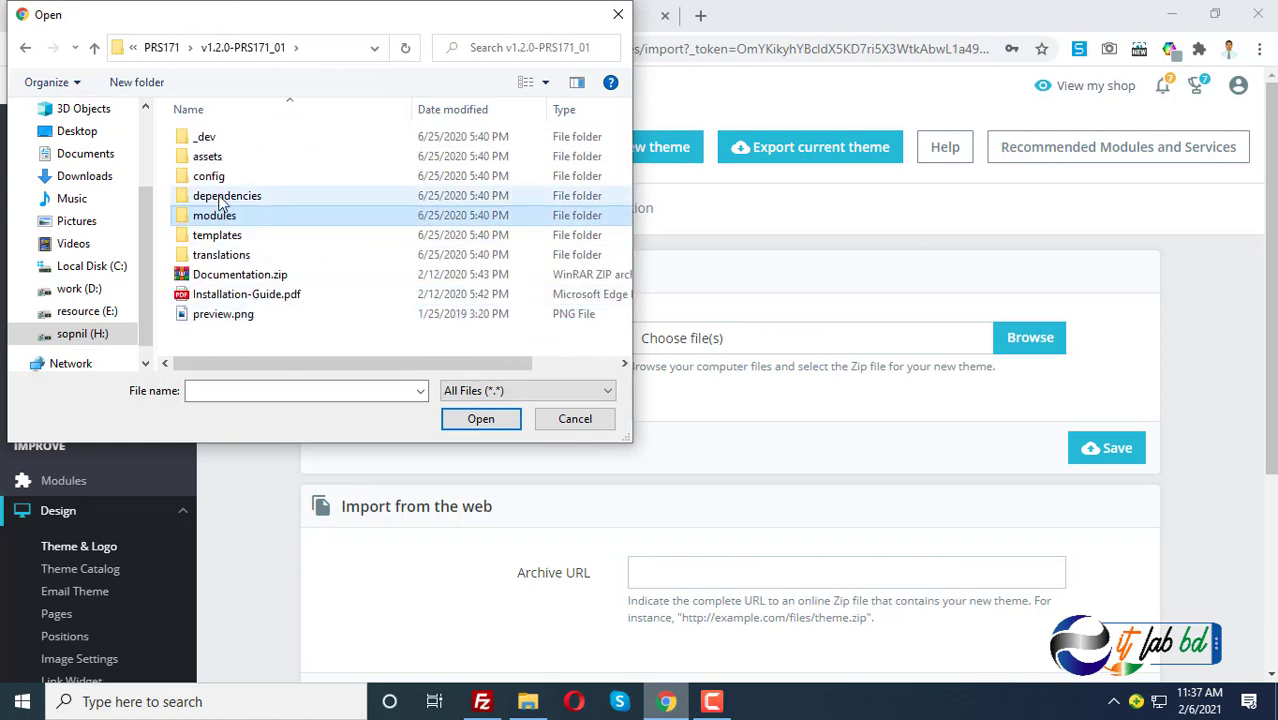
{"action": "double_click", "coordinate": [221, 199]}
{"action": "left_click", "coordinate": [219, 143]}
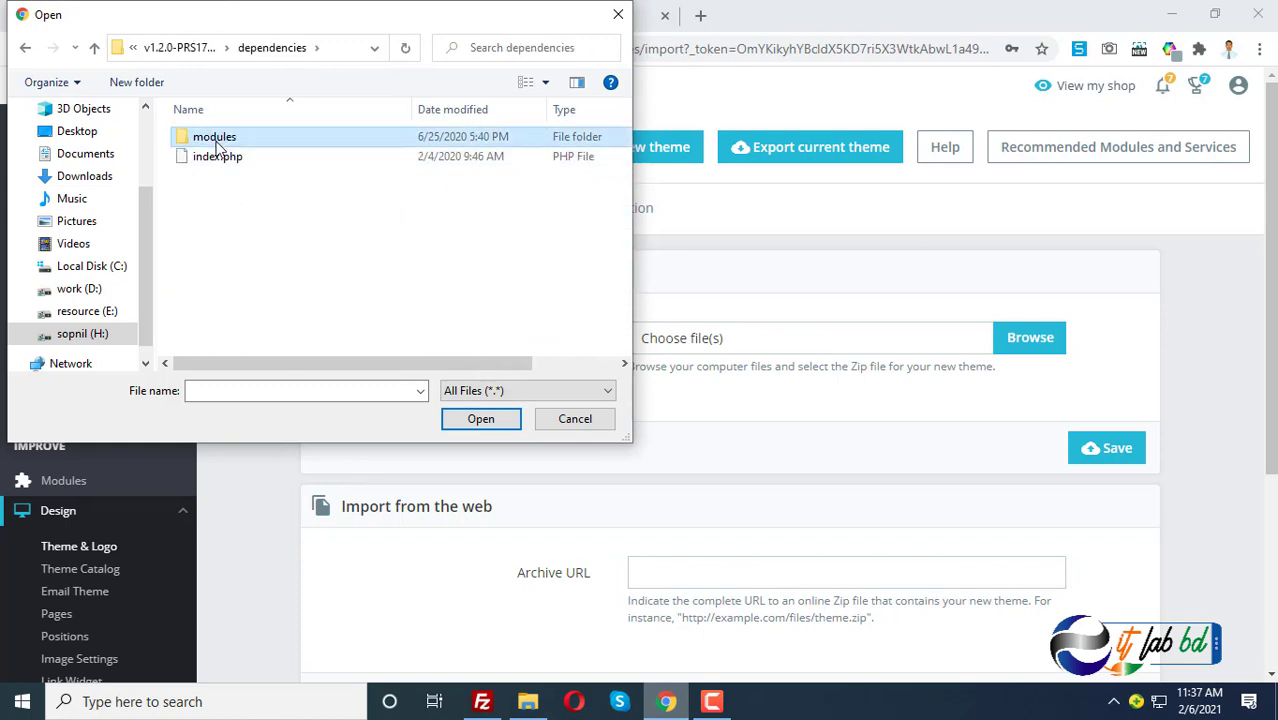
{"action": "double_click", "coordinate": [219, 143]}
{"action": "scroll", "coordinate": [274, 308], "scroll_direction": "down", "scroll_amount": 5}
{"action": "key", "text": "alt+Up"}
{"action": "left_click", "coordinate": [177, 48]}
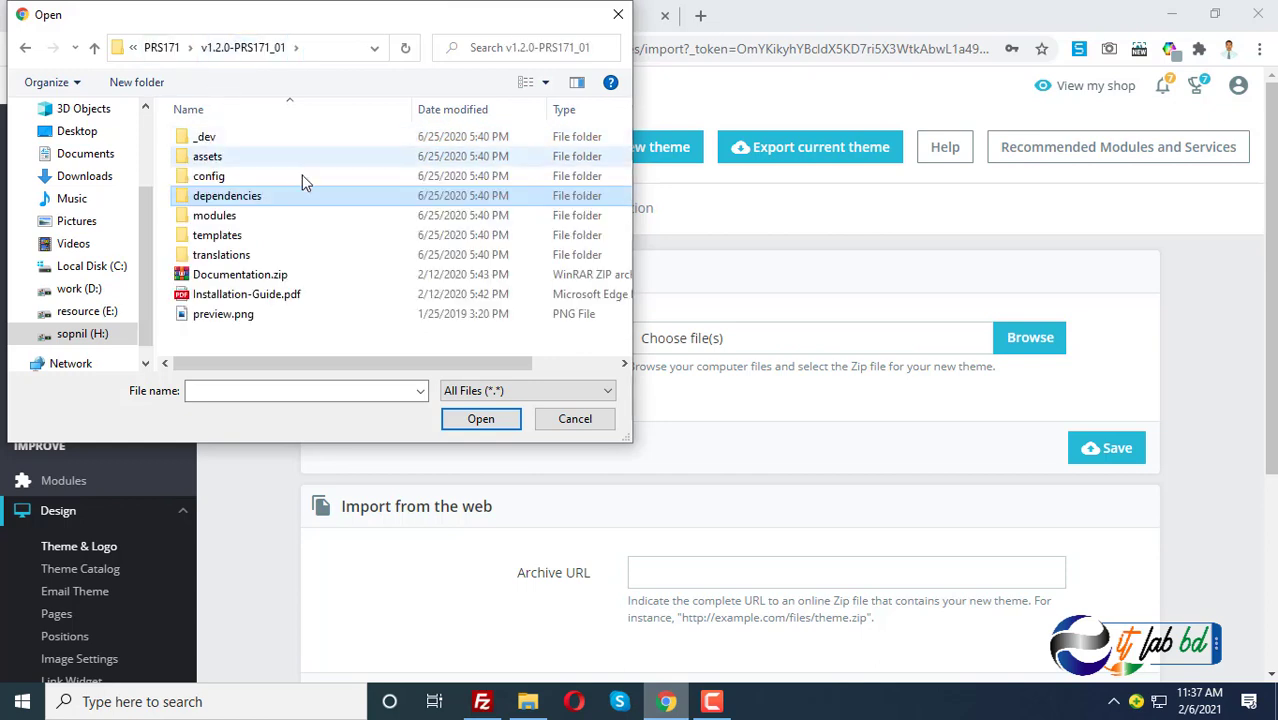
- Choose v1.2.0-PRS171_01.zip from the PRS171 folder as the theme's Zip file and save to import it
{"action": "left_click", "coordinate": [183, 55]}
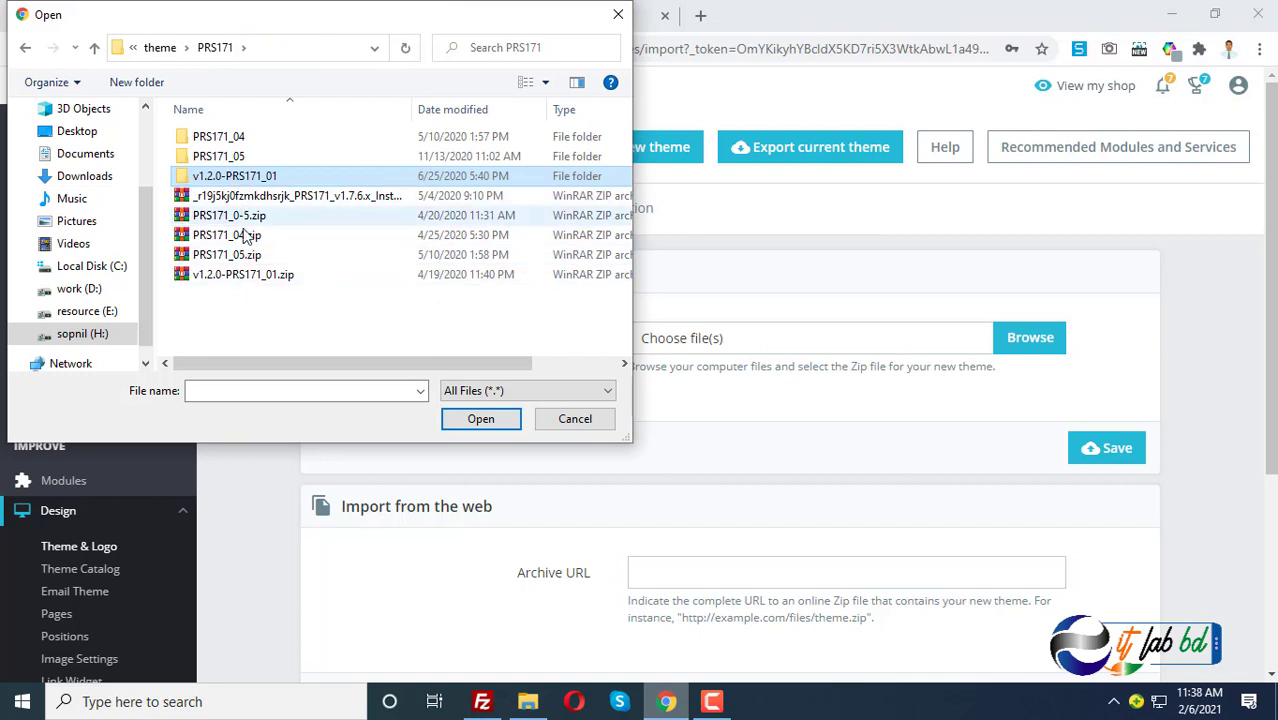
{"action": "double_click", "coordinate": [226, 276]}
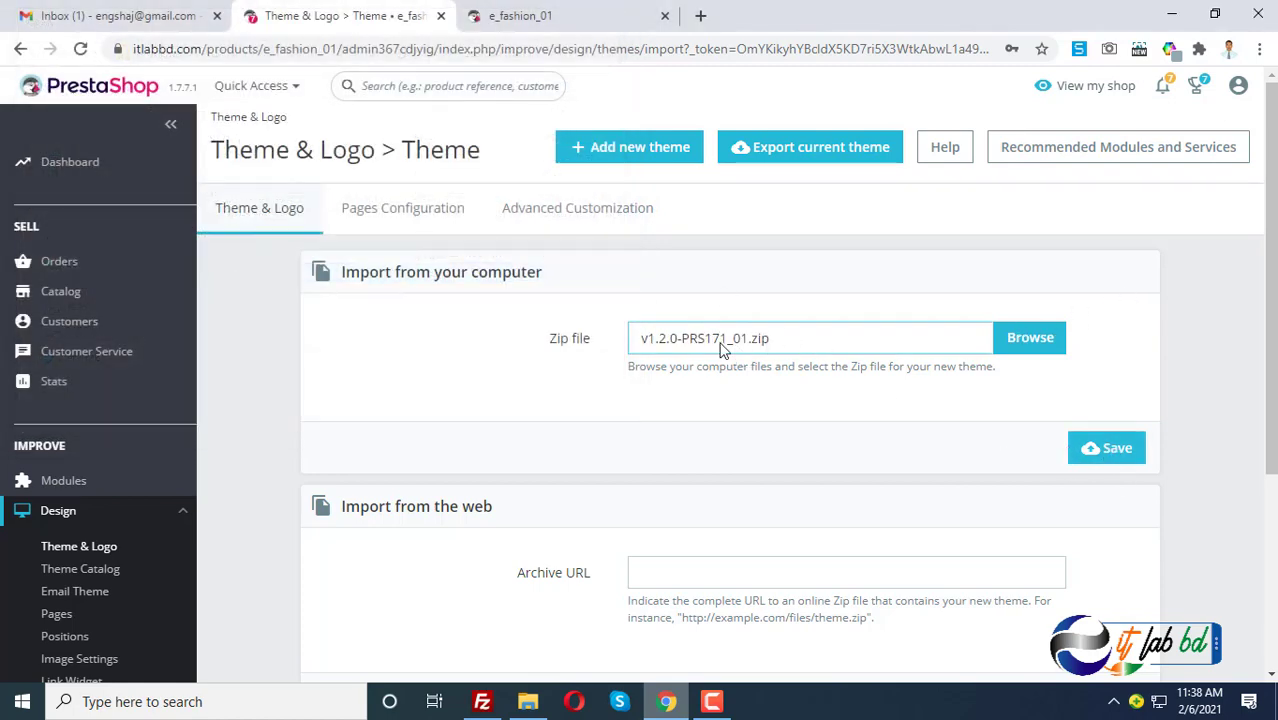
{"action": "left_click", "coordinate": [1104, 449]}
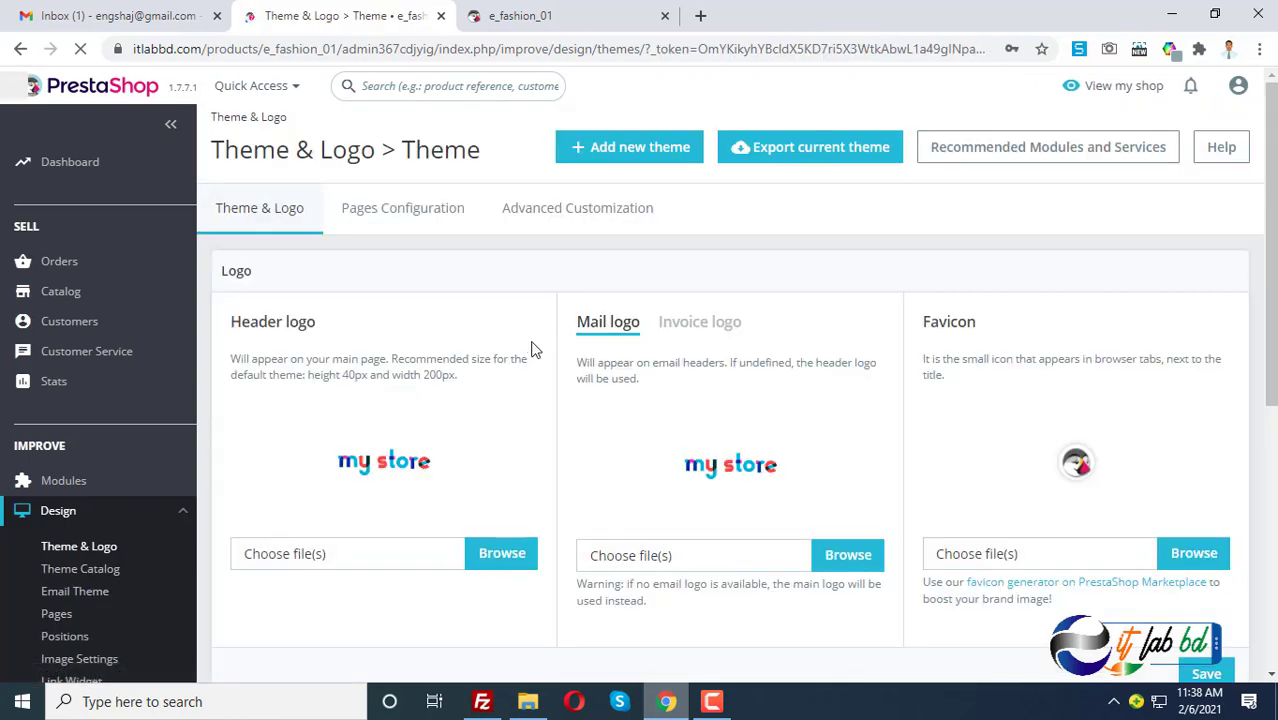
- Set PRS171_01 Version 1.2.0 as the theme in use for the e_fashion_01 shop and accept the confirmation
{"action": "scroll", "coordinate": [530, 345], "scroll_direction": "down", "scroll_amount": 5}
{"action": "scroll", "coordinate": [973, 350], "scroll_direction": "up", "scroll_amount": 5}
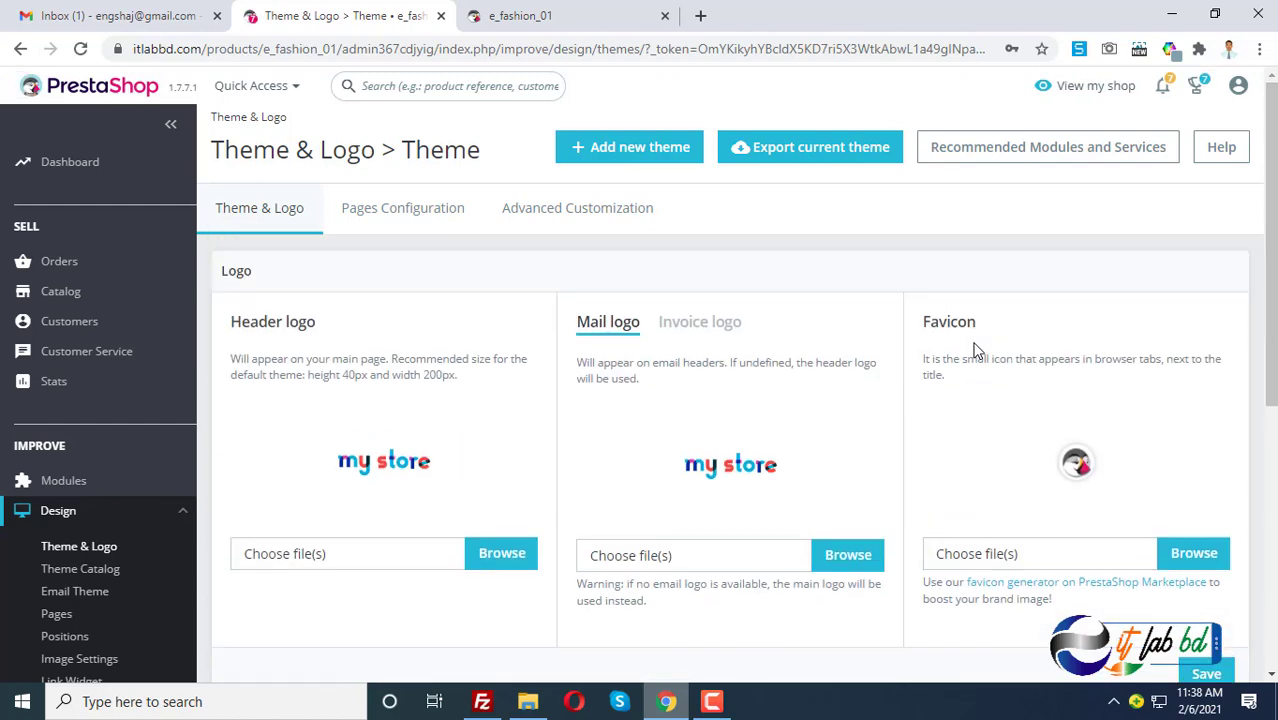
{"action": "scroll", "coordinate": [697, 357], "scroll_direction": "down", "scroll_amount": 4}
{"action": "scroll", "coordinate": [697, 357], "scroll_direction": "down", "scroll_amount": 2}
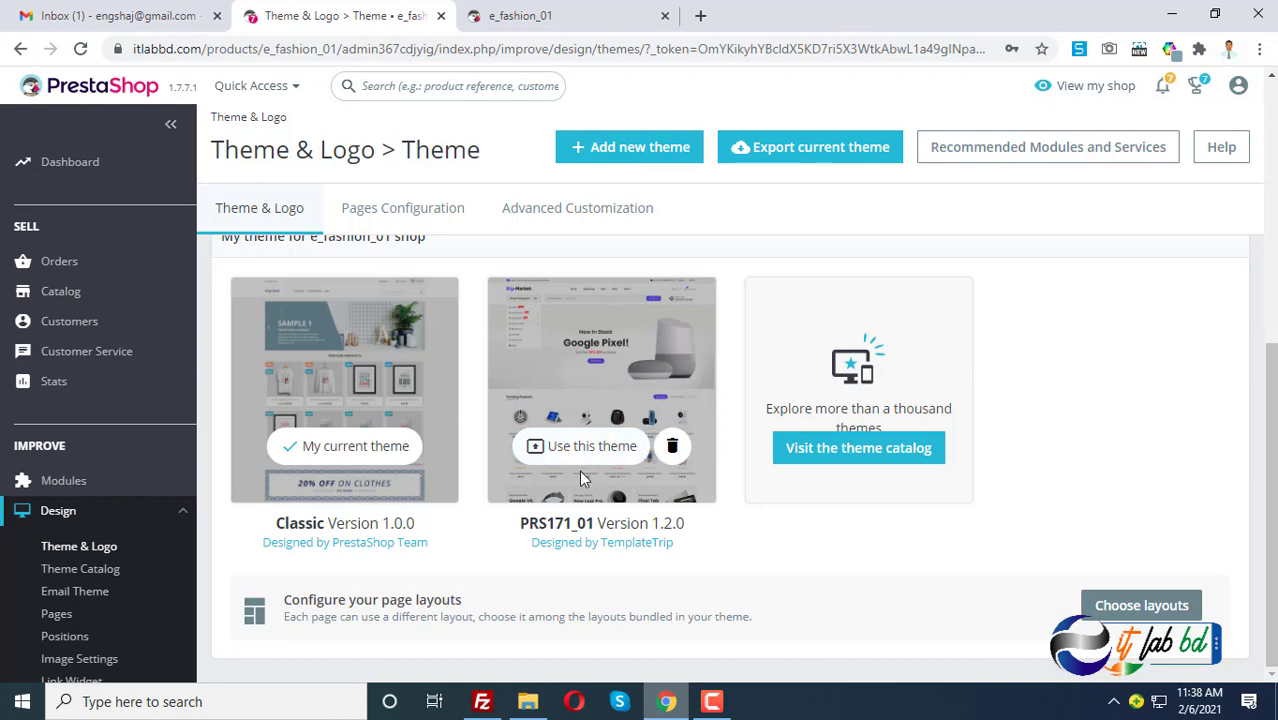
{"action": "mouse_move", "coordinate": [563, 471]}
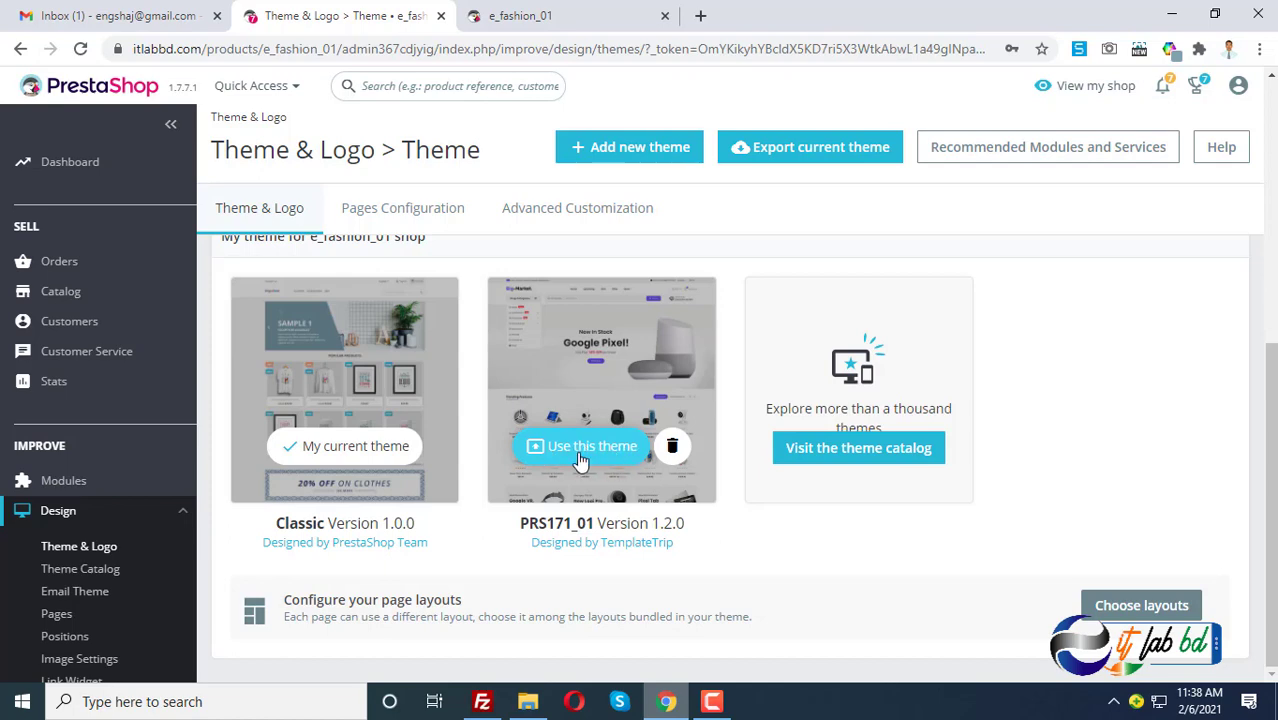
{"action": "left_click", "coordinate": [588, 450]}
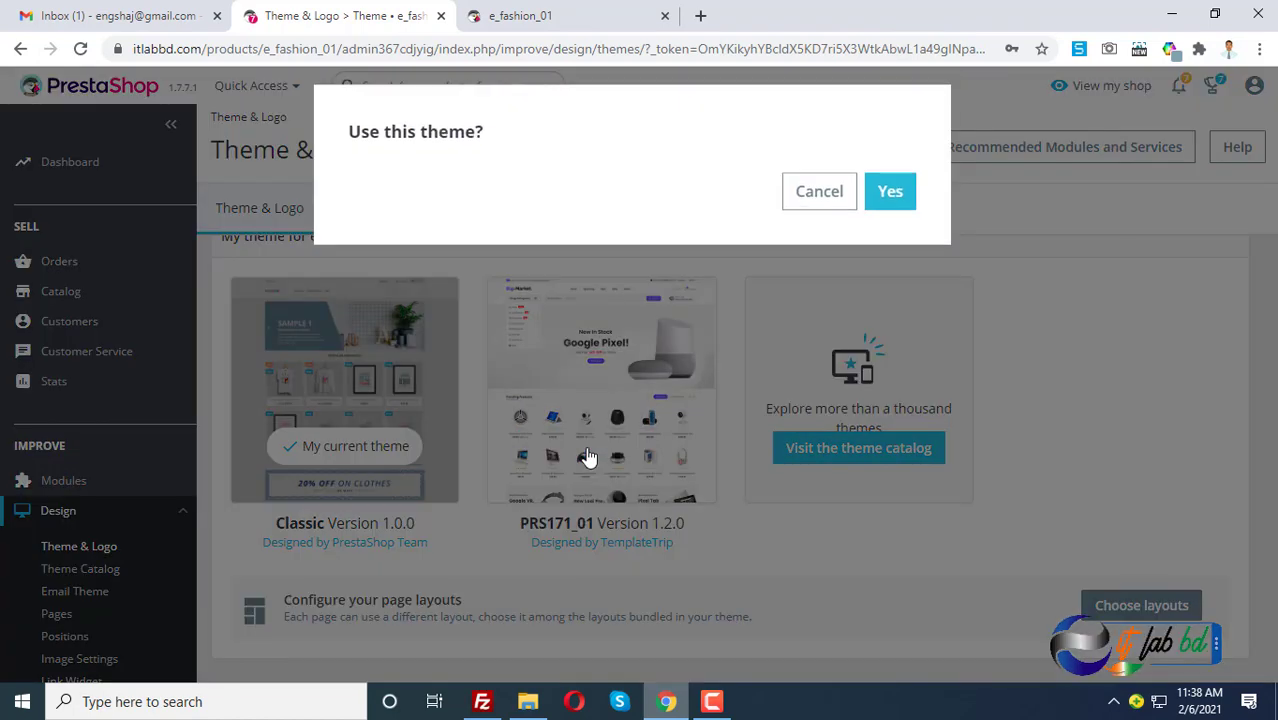
{"action": "left_click", "coordinate": [893, 203]}
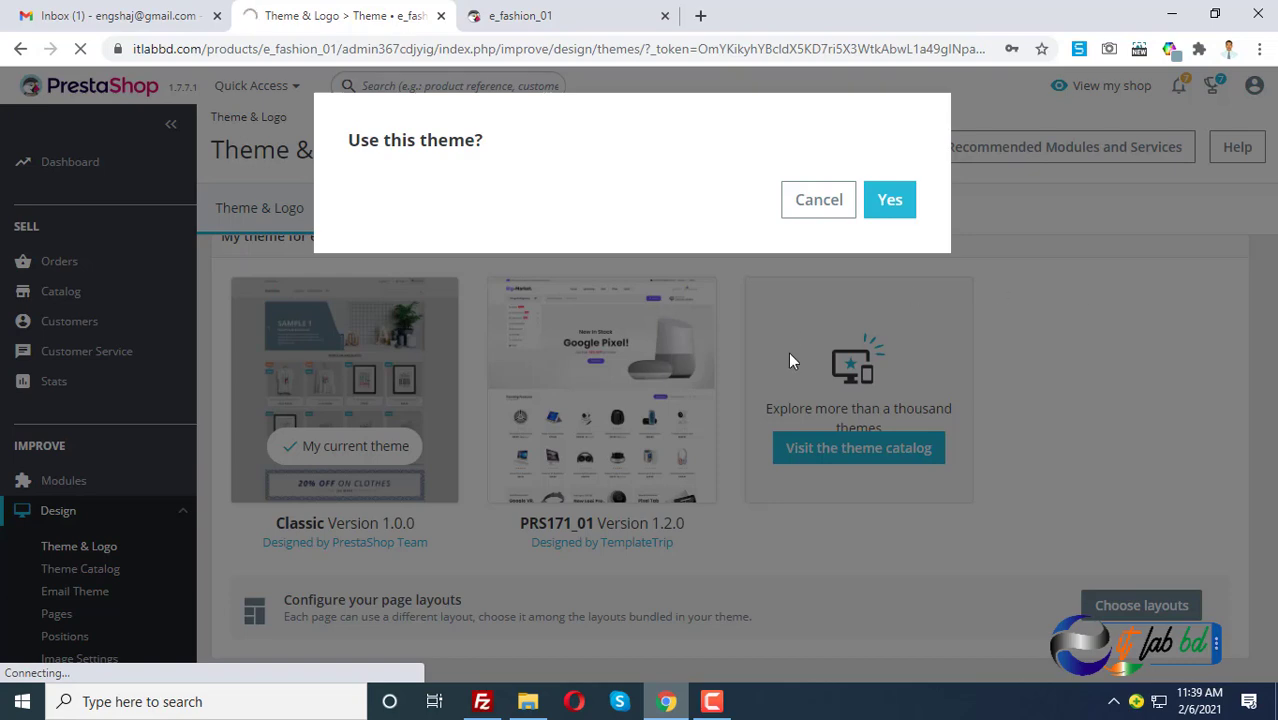
{"action": "left_click", "coordinate": [713, 702]}
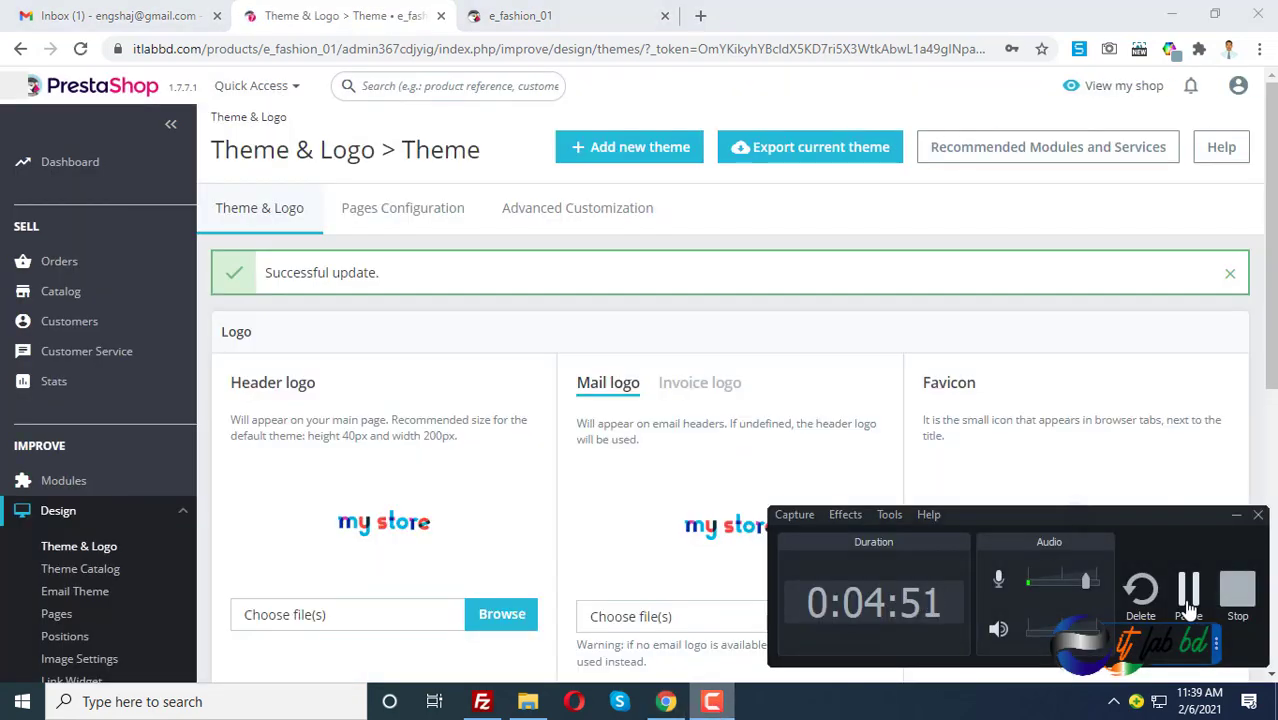
- Check the shop's current theme, open the storefront, dismiss the newsletter popup and look over the home page
{"action": "scroll", "coordinate": [633, 328], "scroll_direction": "down", "scroll_amount": 1}
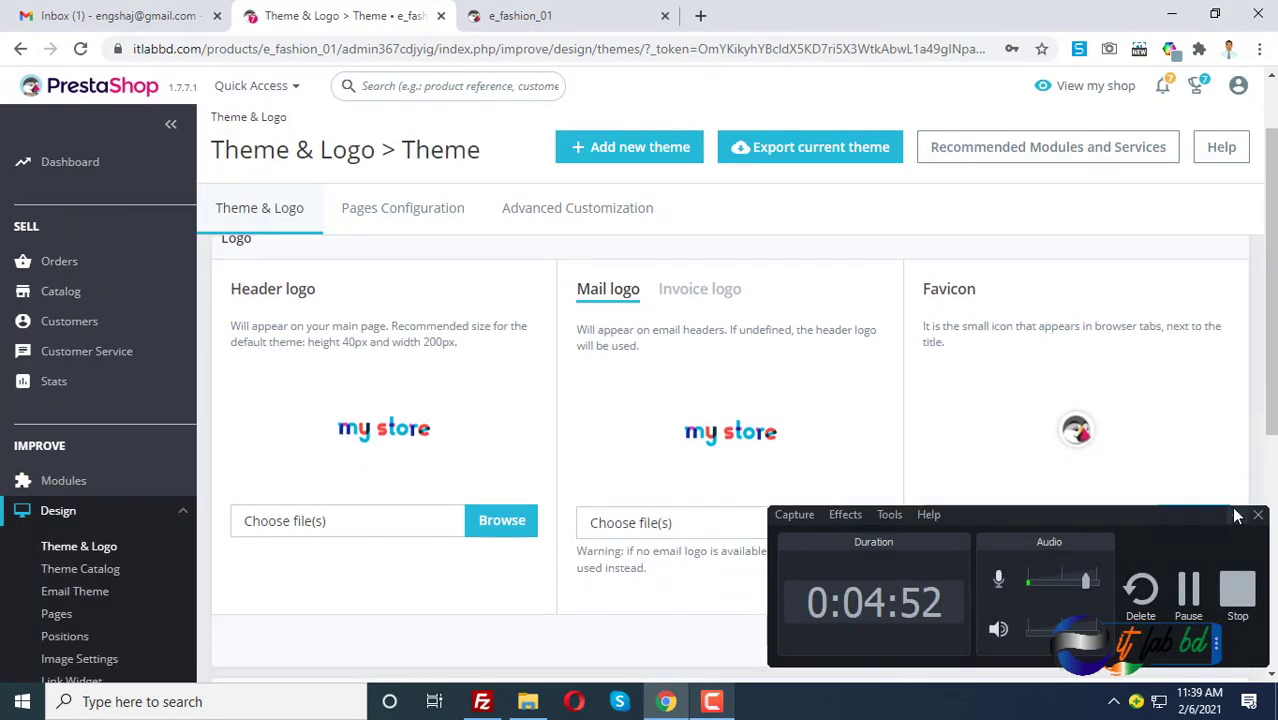
{"action": "scroll", "coordinate": [588, 437], "scroll_direction": "down", "scroll_amount": 5}
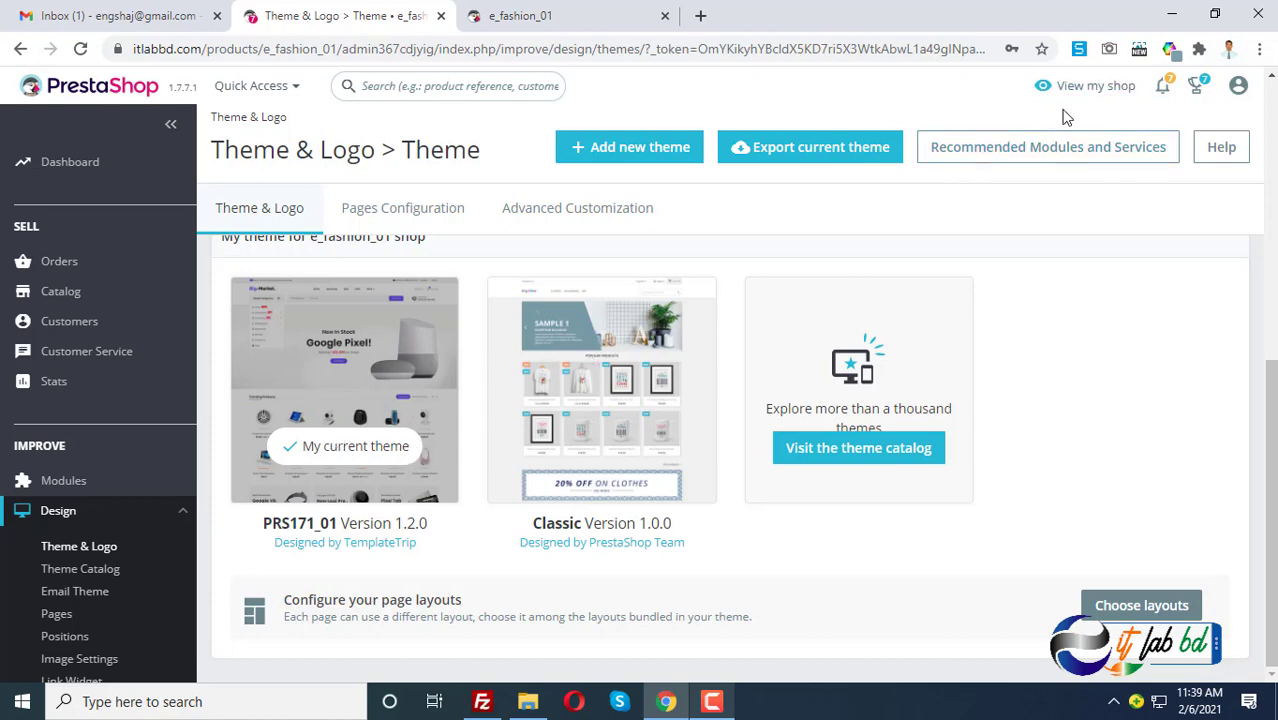
{"action": "left_click", "coordinate": [1082, 86]}
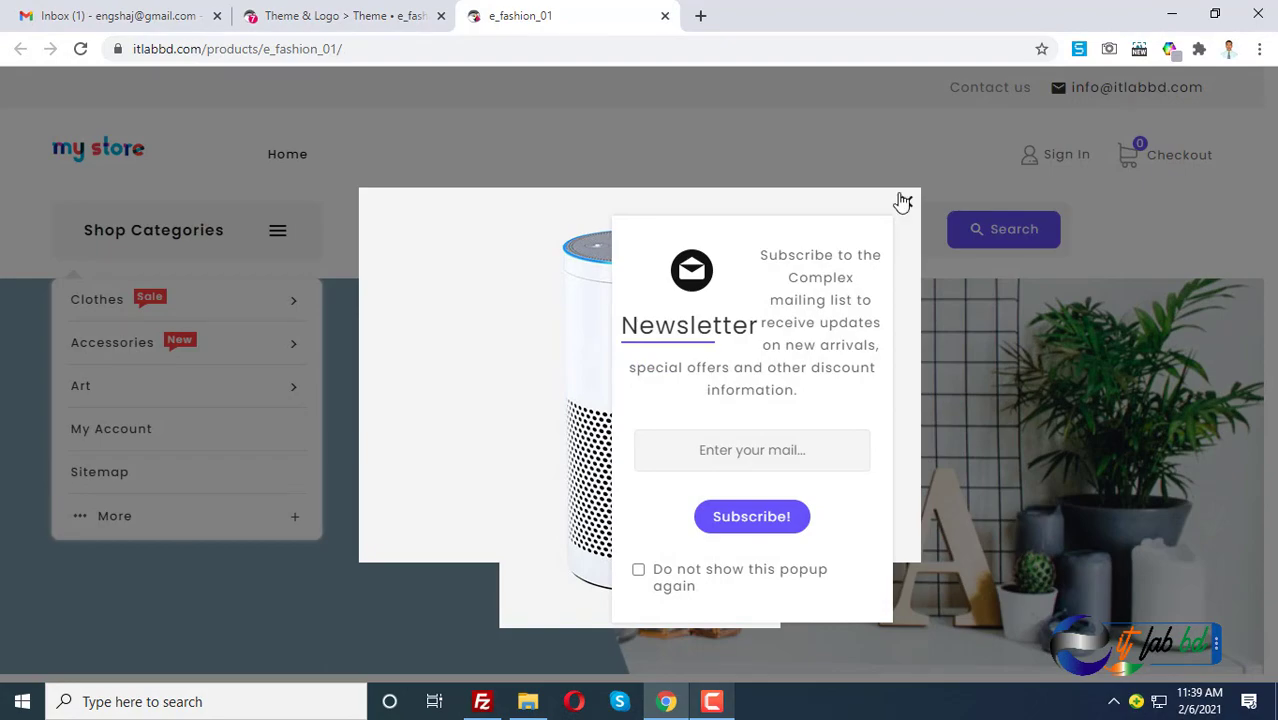
{"action": "left_click", "coordinate": [903, 202]}
{"action": "scroll", "coordinate": [760, 310], "scroll_direction": "down", "scroll_amount": 8}
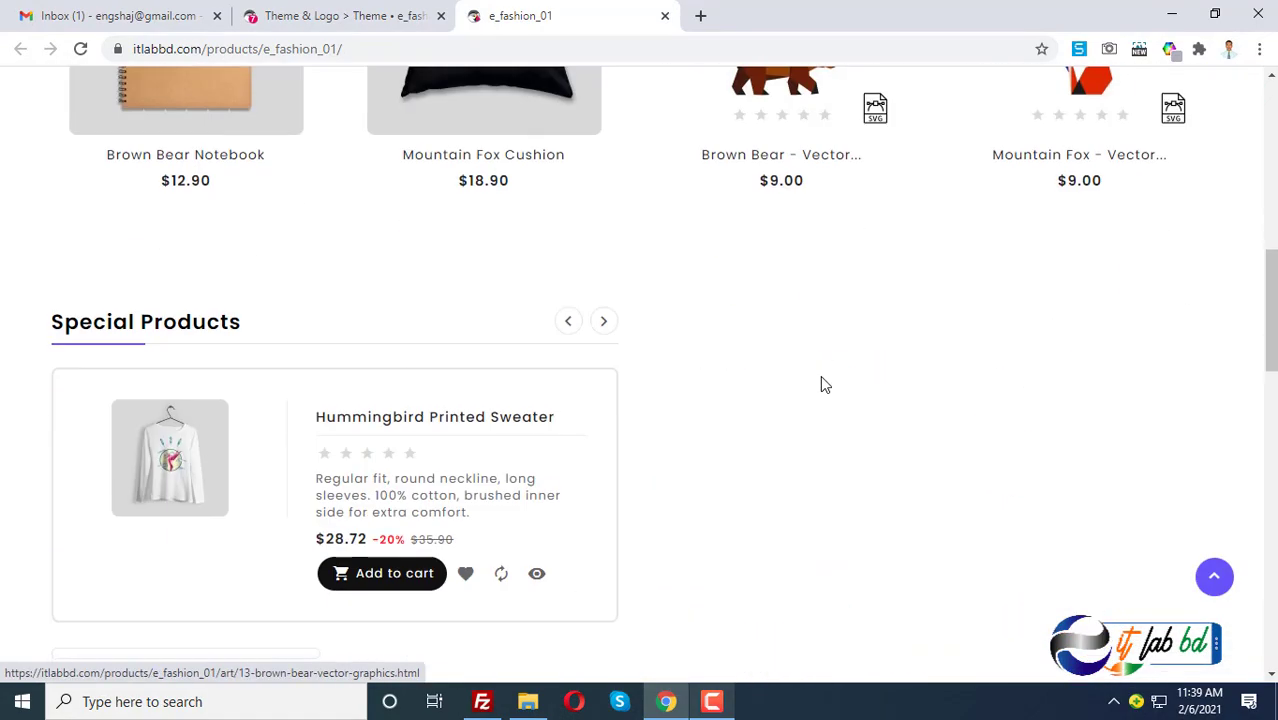
{"action": "scroll", "coordinate": [820, 384], "scroll_direction": "down", "scroll_amount": 15}
{"action": "scroll", "coordinate": [778, 458], "scroll_direction": "up", "scroll_amount": 8}
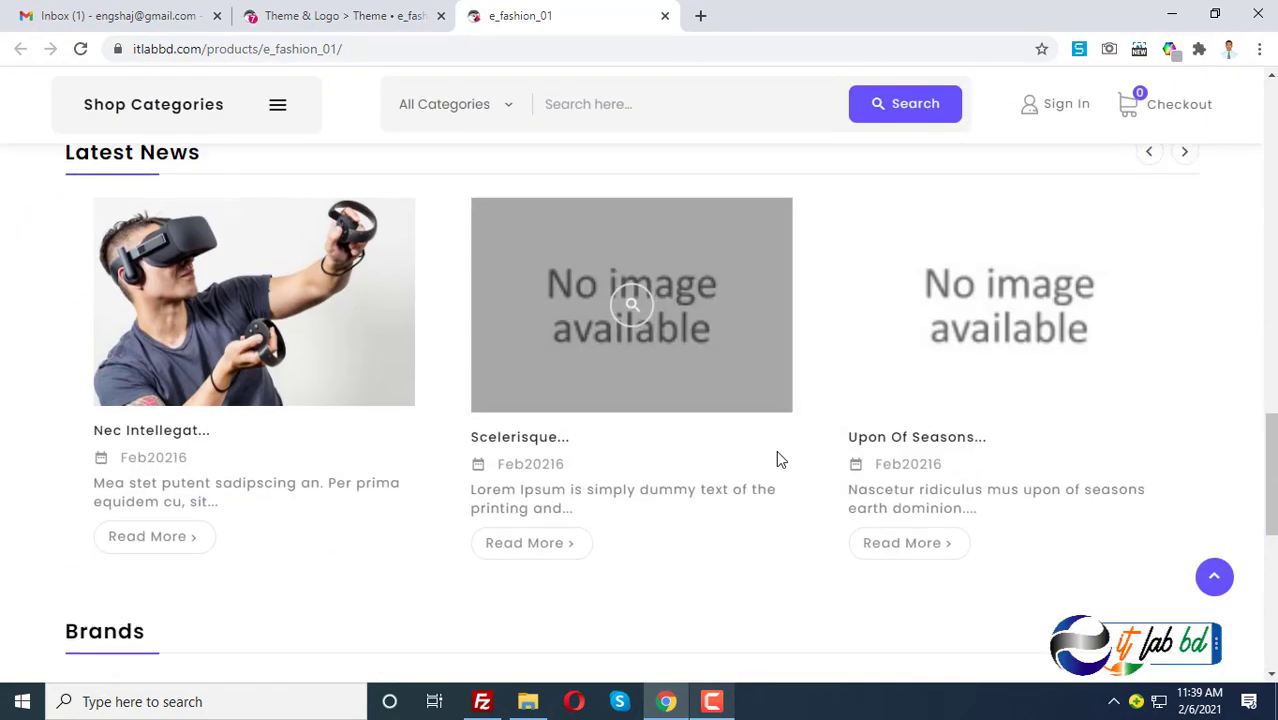
{"action": "scroll", "coordinate": [778, 458], "scroll_direction": "up", "scroll_amount": 20}
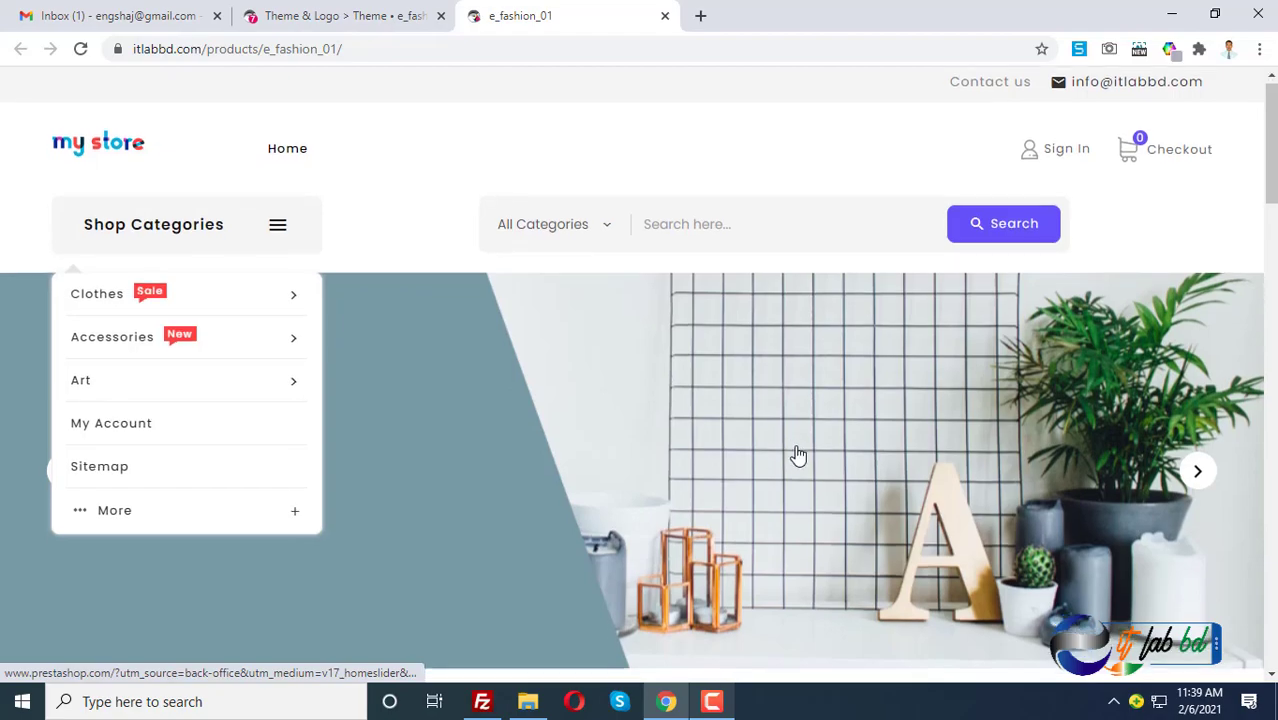
- Look over the storefront home page from the banner and Trending Products down to the footer
{"action": "scroll", "coordinate": [770, 440], "scroll_direction": "down", "scroll_amount": 8}
{"action": "scroll", "coordinate": [480, 390], "scroll_direction": "up", "scroll_amount": 6}
{"action": "scroll", "coordinate": [216, 343], "scroll_direction": "down", "scroll_amount": 4}
{"action": "scroll", "coordinate": [216, 343], "scroll_direction": "up", "scroll_amount": 7}
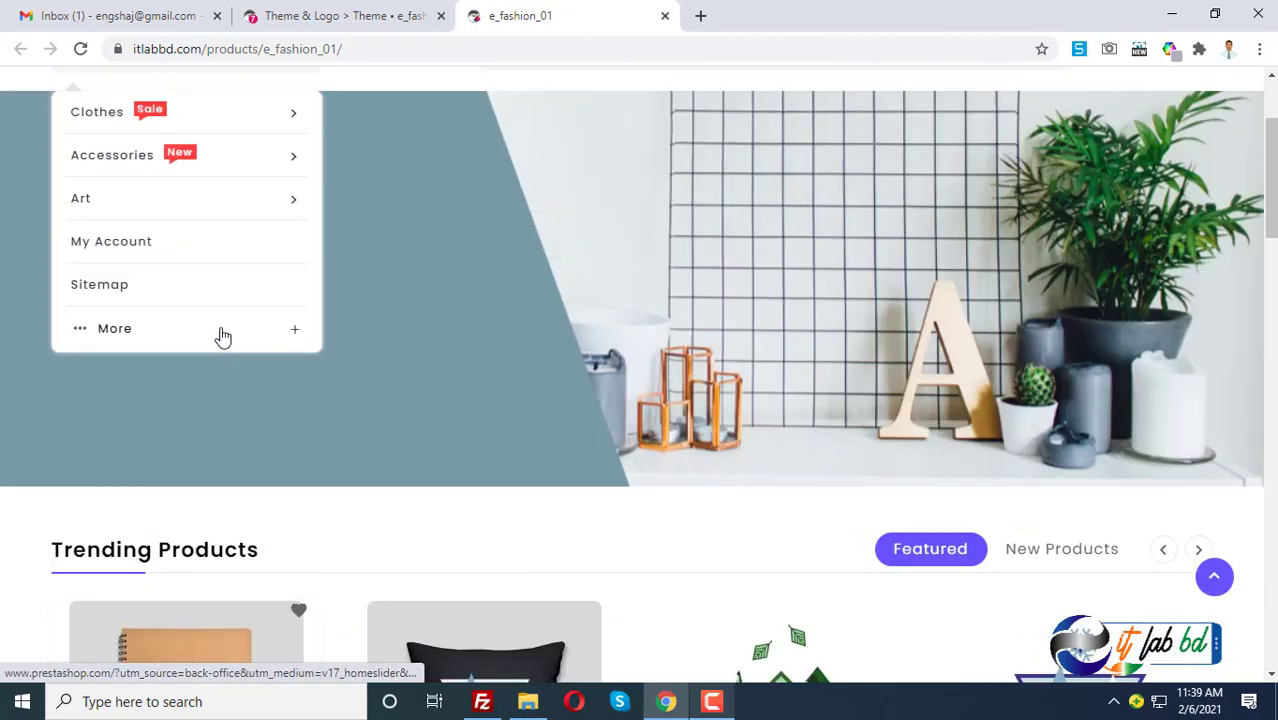
{"action": "scroll", "coordinate": [456, 379], "scroll_direction": "down", "scroll_amount": 18}
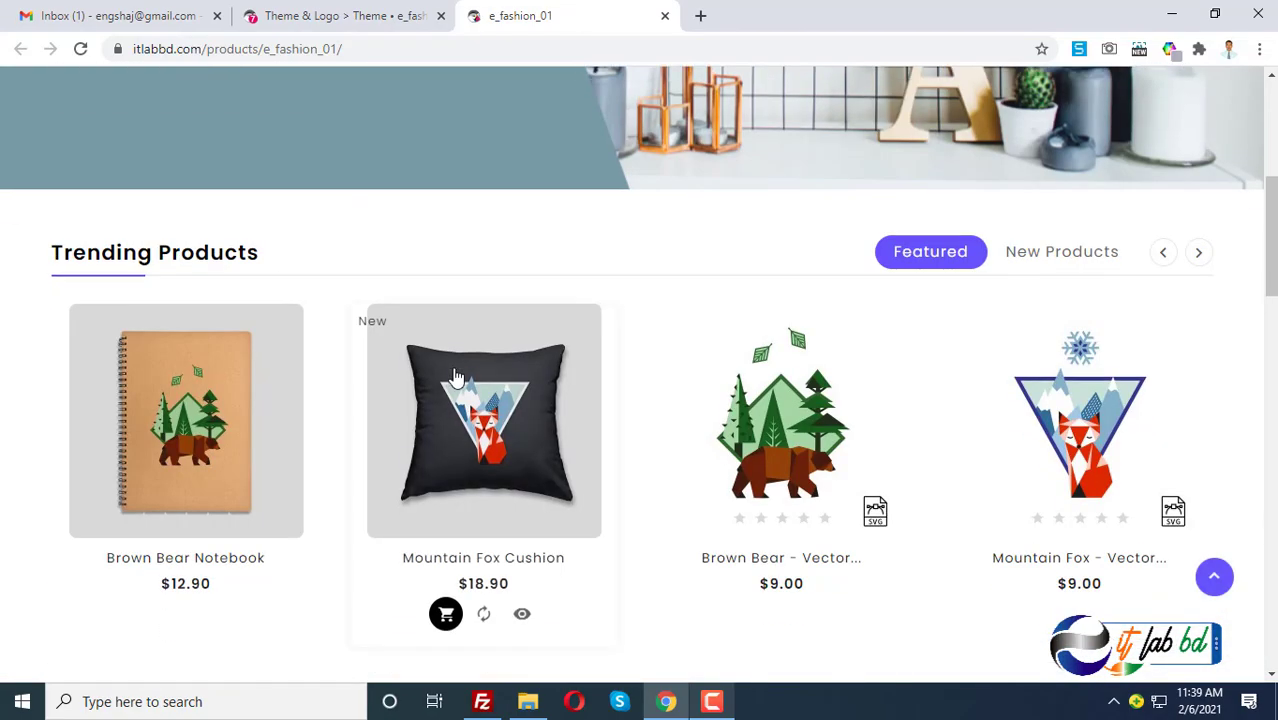
{"action": "scroll", "coordinate": [970, 388], "scroll_direction": "down", "scroll_amount": 6}
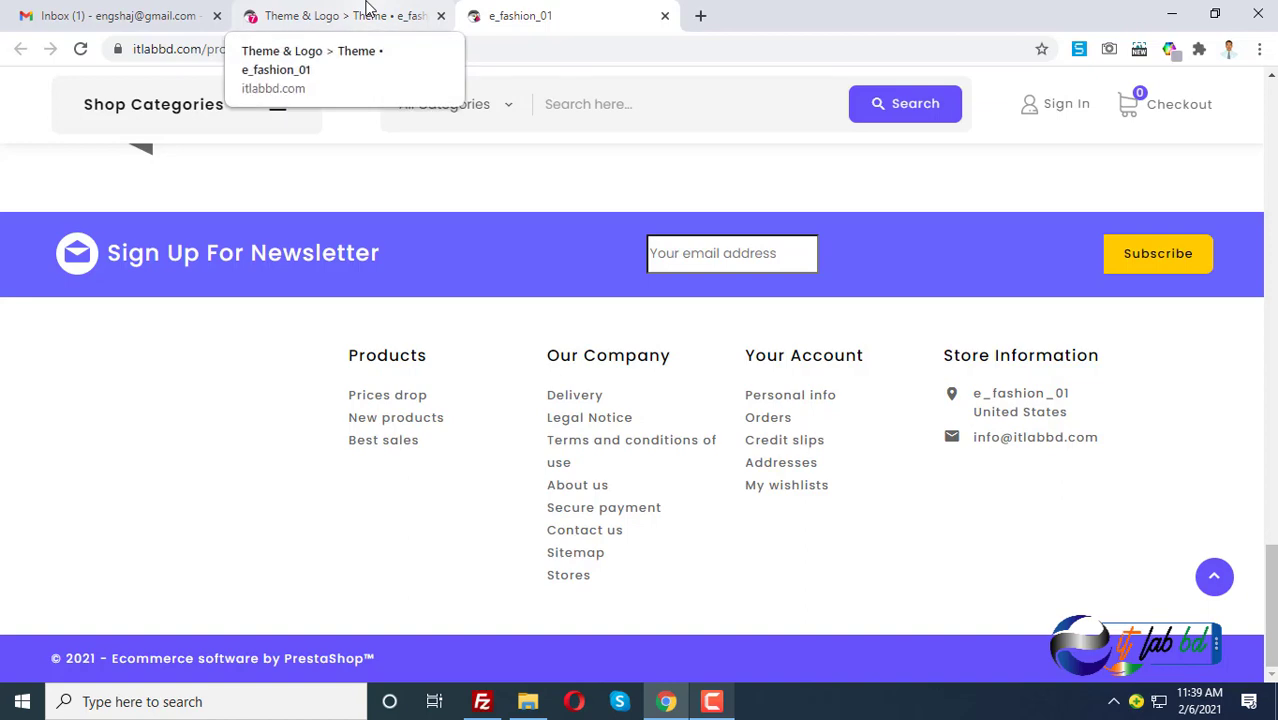
- Return to the back office's Theme & Logo page and check the themes available for the e_fashion_01 shop
{"action": "left_click", "coordinate": [368, 10]}
{"action": "scroll", "coordinate": [740, 265], "scroll_direction": "up", "scroll_amount": 3}
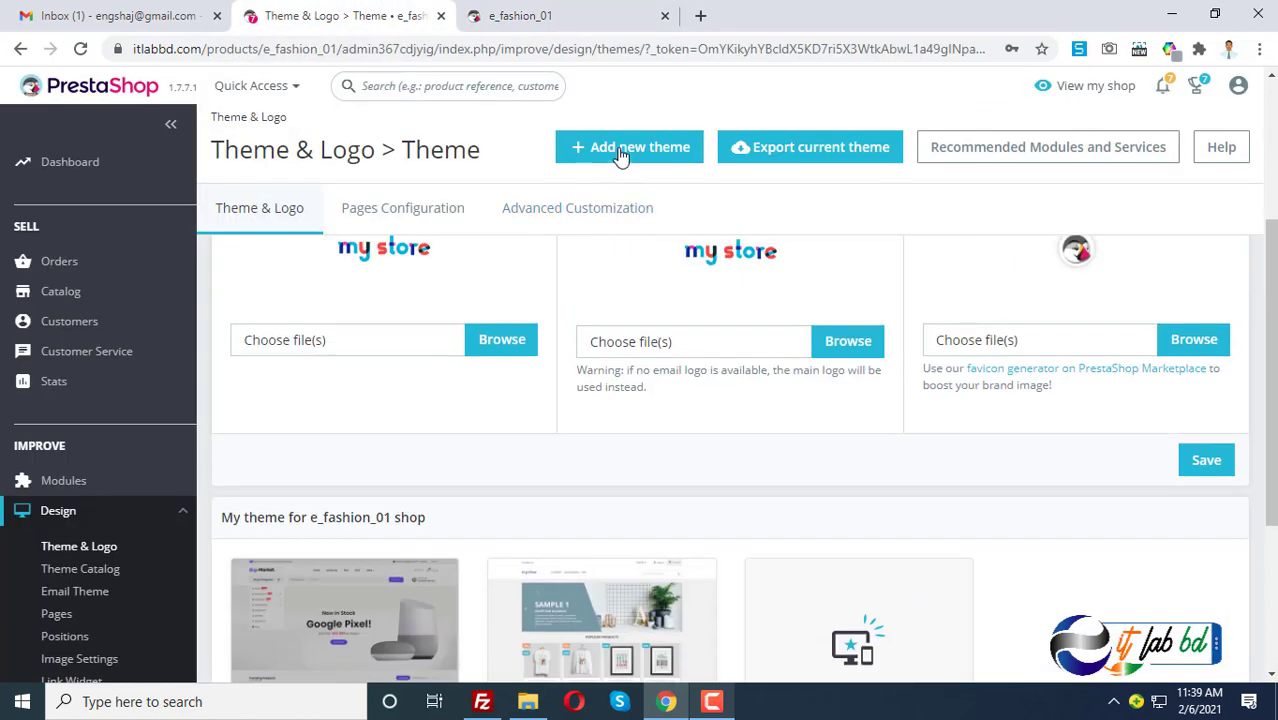
{"action": "scroll", "coordinate": [768, 437], "scroll_direction": "down", "scroll_amount": 2}
{"action": "scroll", "coordinate": [768, 437], "scroll_direction": "down", "scroll_amount": 1}
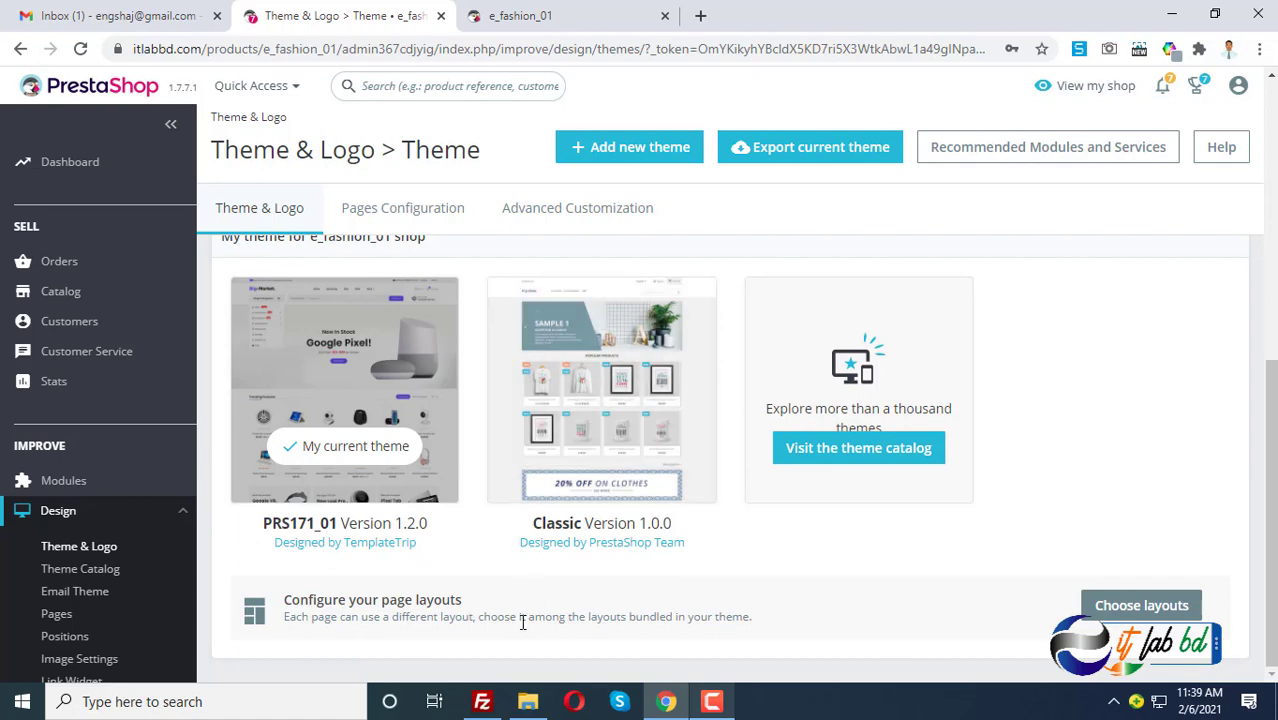
- Switch to FileZilla and look through the remote e_fashion_01 directory
{"action": "left_click", "coordinate": [483, 702]}
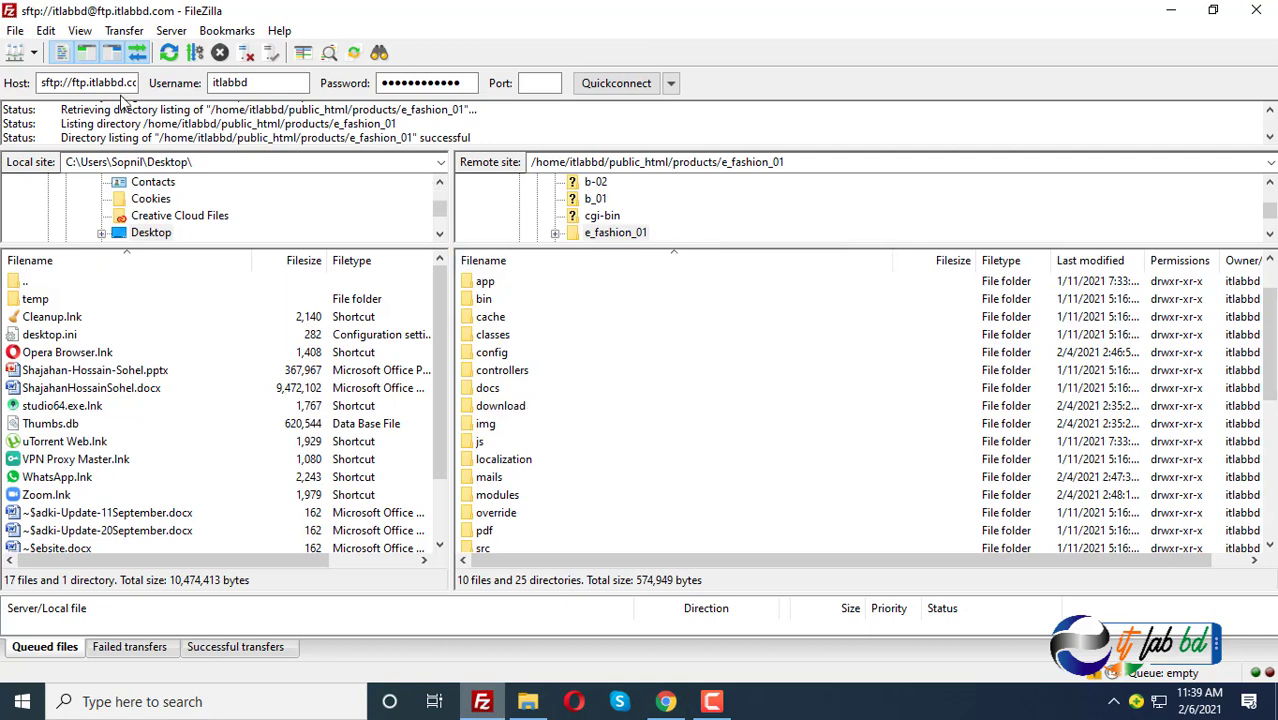
{"action": "scroll", "coordinate": [602, 368], "scroll_direction": "up", "scroll_amount": 1}
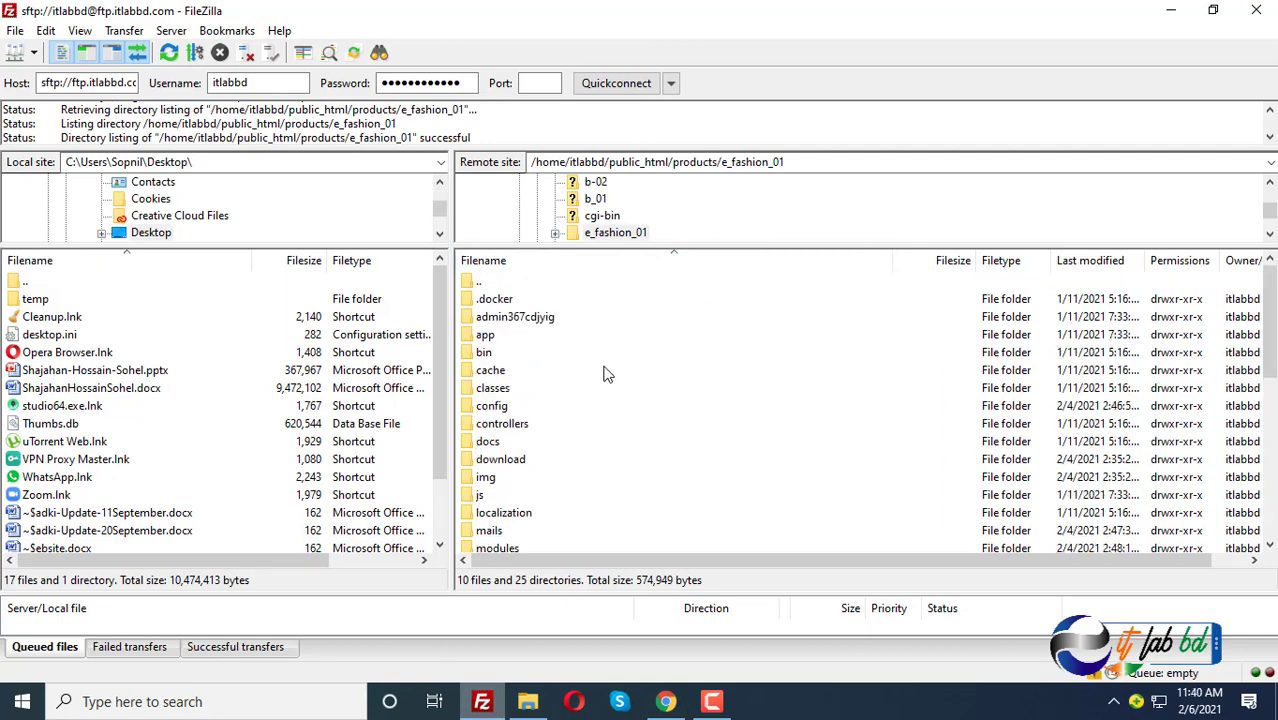
{"action": "scroll", "coordinate": [551, 385], "scroll_direction": "down", "scroll_amount": 7}
{"action": "scroll", "coordinate": [570, 407], "scroll_direction": "up", "scroll_amount": 3}
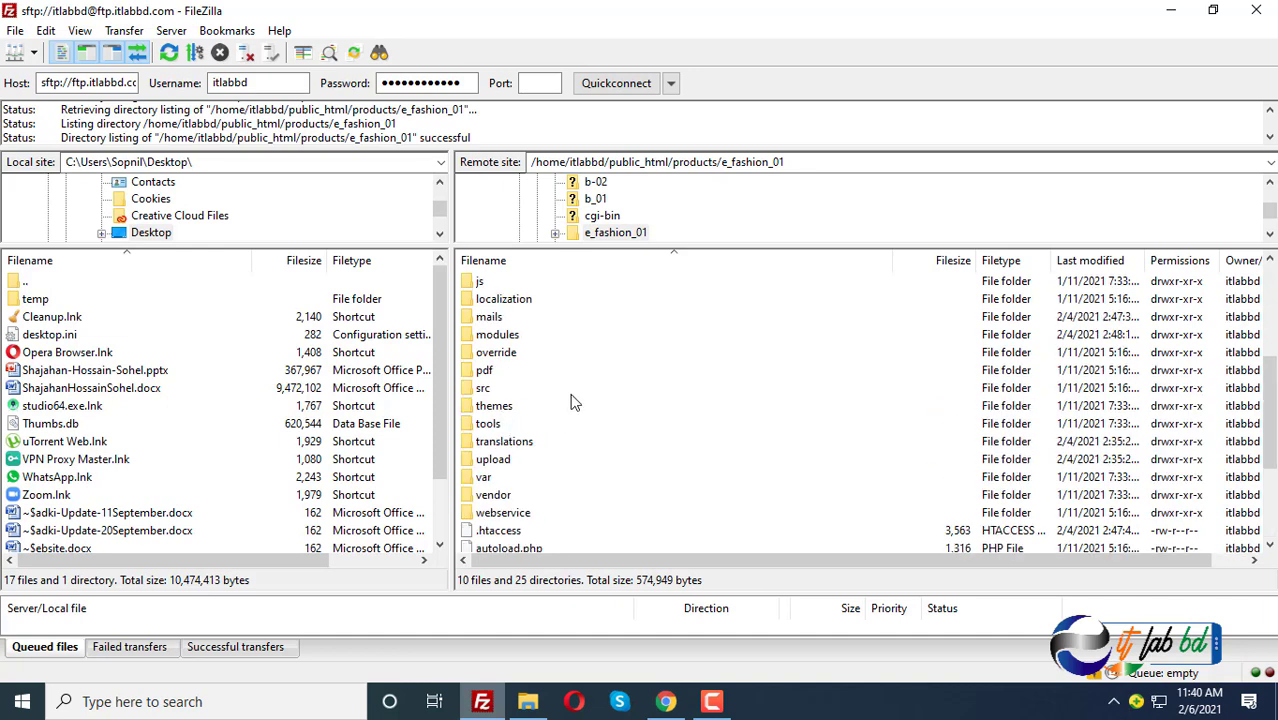
- Copy the v1.2.0-PRS171_01 folder path from File Explorer and open H:\Resourch\prestashop\theme\PRS171\v1.2.0-PRS171_01\ as the local site in FileZilla
{"action": "left_click", "coordinate": [528, 701]}
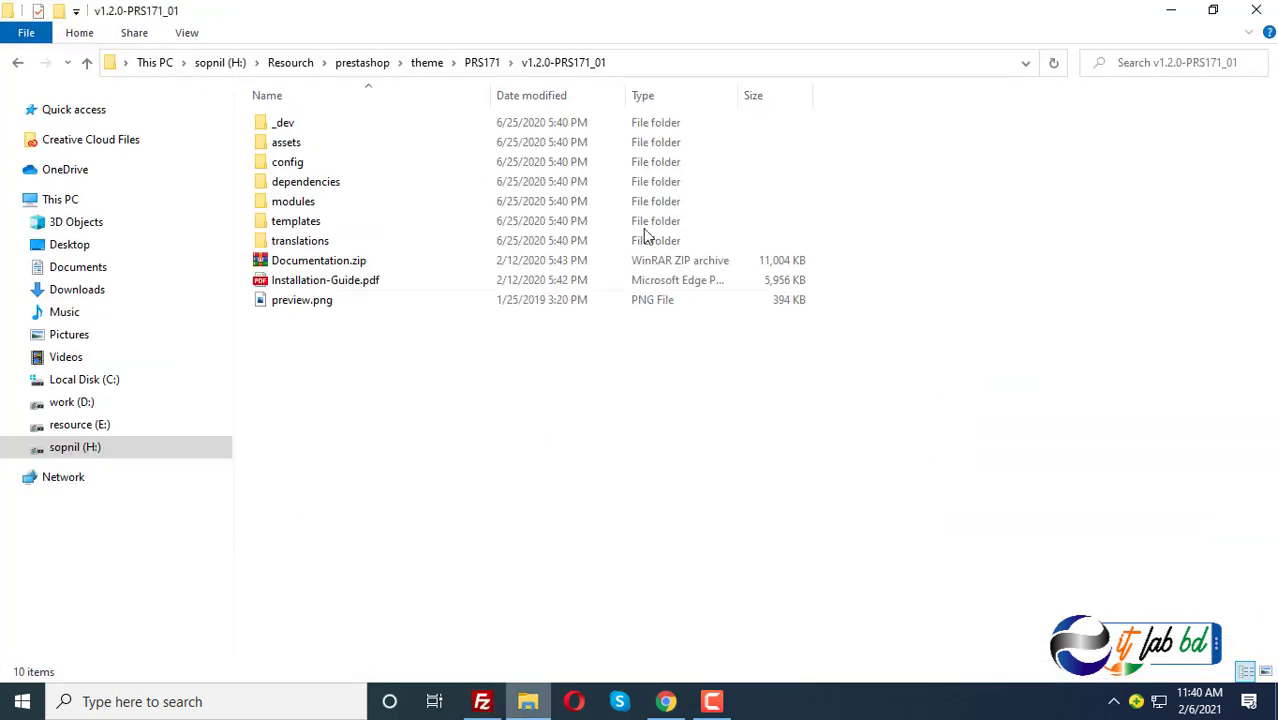
{"action": "left_click", "coordinate": [624, 65]}
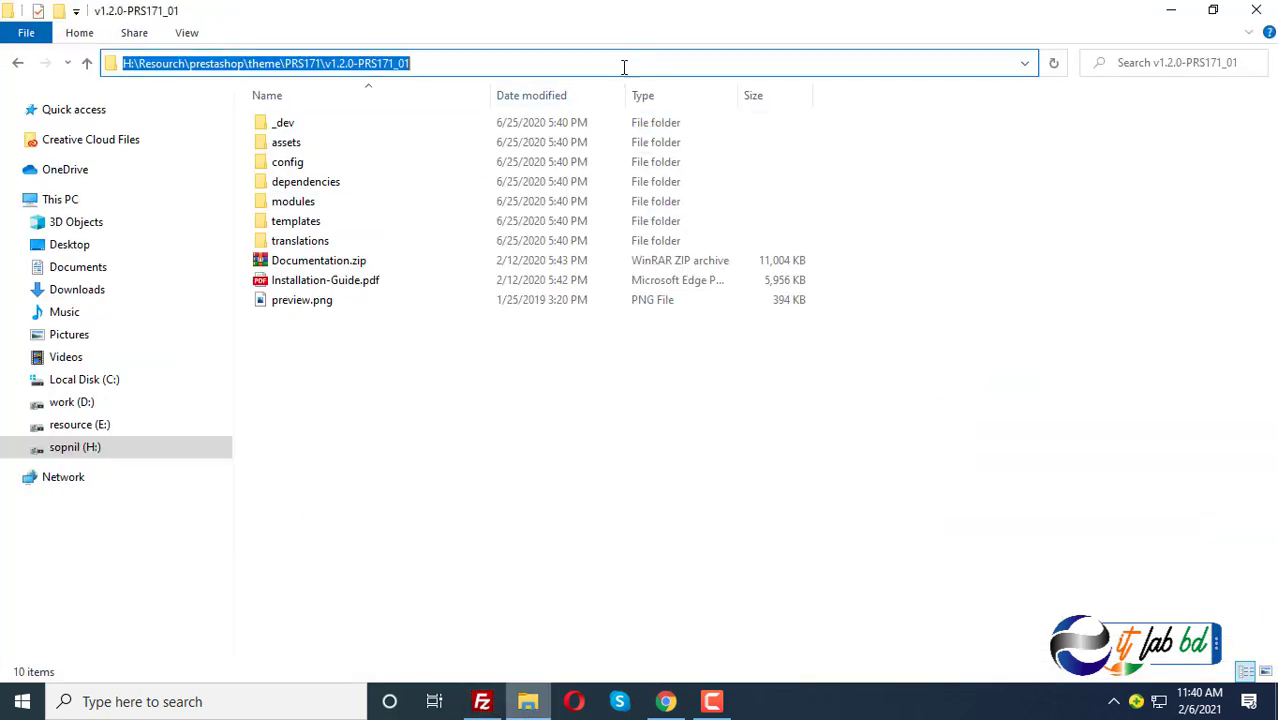
{"action": "left_click", "coordinate": [482, 701]}
{"action": "triple_click", "coordinate": [243, 161]}
{"action": "type", "text": "H:\\Resourch\\prestashop\\theme\\PRS171\\v1.2.0-PRS171_01\\"}
{"action": "key", "text": "Return"}
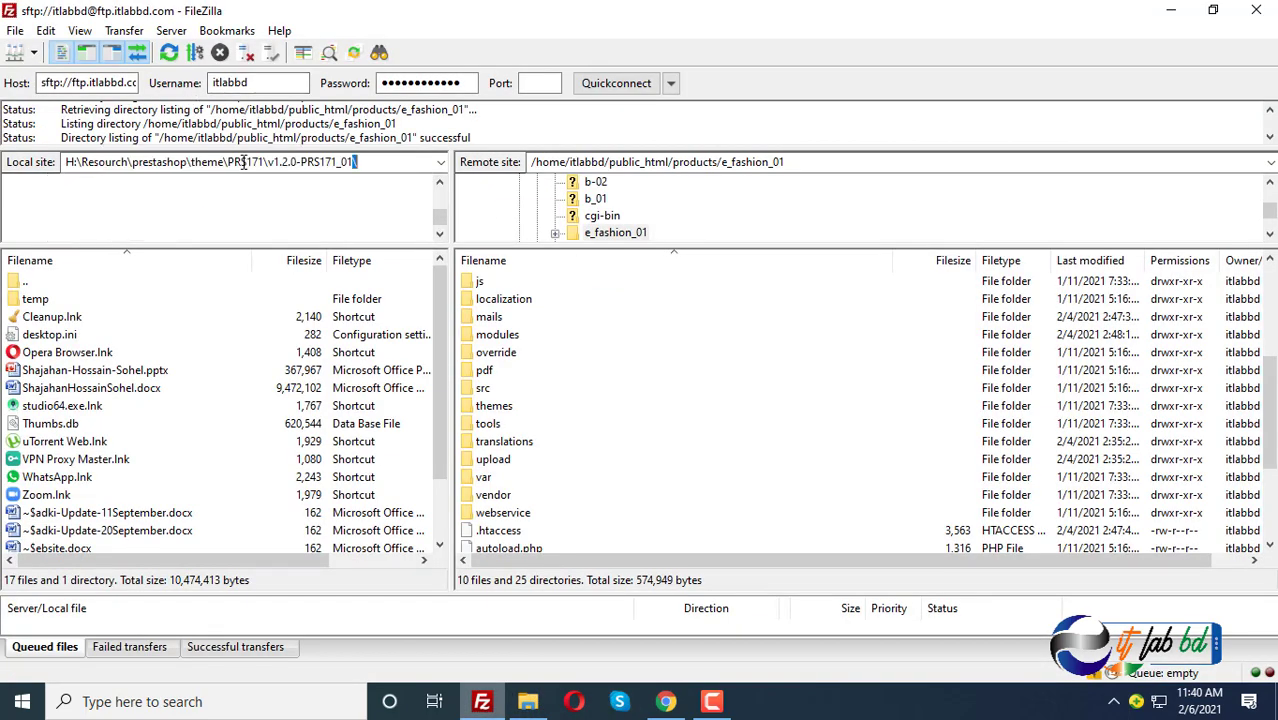
- Examine the full list of folders and files in the store's remote root directory alongside the local theme folder
{"action": "scroll", "coordinate": [570, 356], "scroll_direction": "down", "scroll_amount": 1}
{"action": "scroll", "coordinate": [565, 360], "scroll_direction": "up", "scroll_amount": 5}
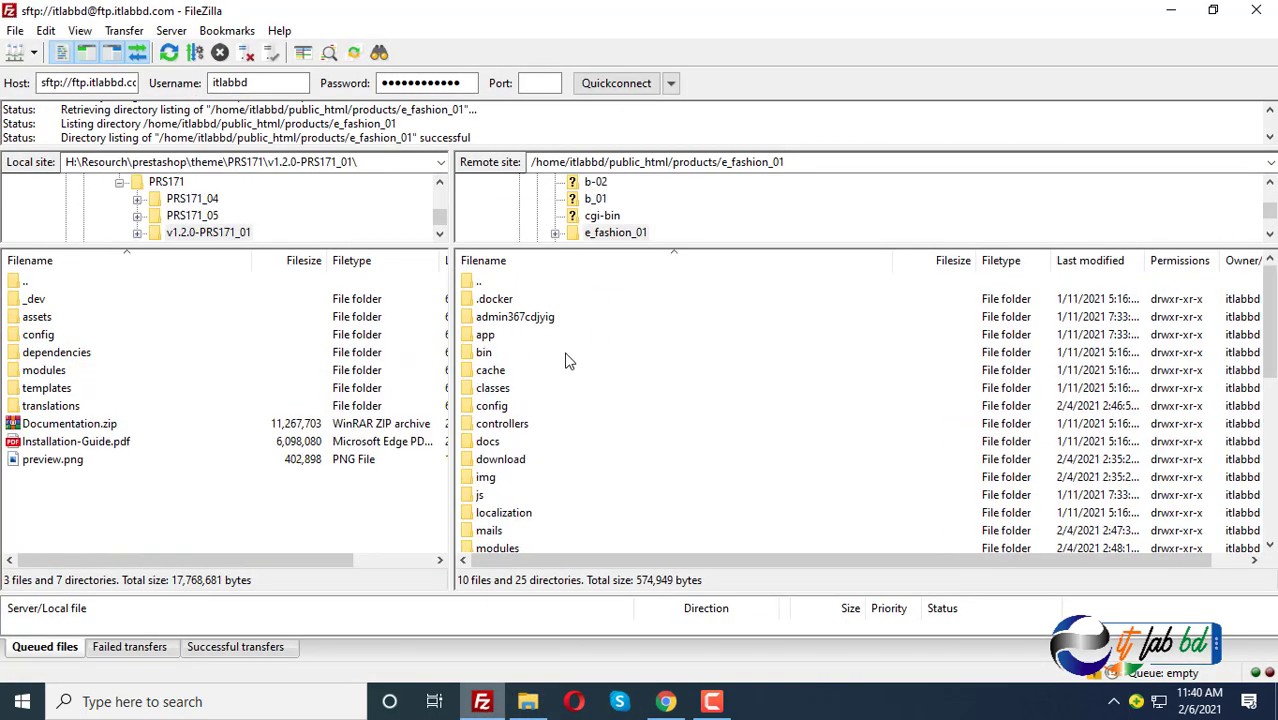
{"action": "scroll", "coordinate": [558, 369], "scroll_direction": "down", "scroll_amount": 3}
{"action": "scroll", "coordinate": [558, 369], "scroll_direction": "down", "scroll_amount": 3}
{"action": "scroll", "coordinate": [530, 400], "scroll_direction": "up", "scroll_amount": 6}
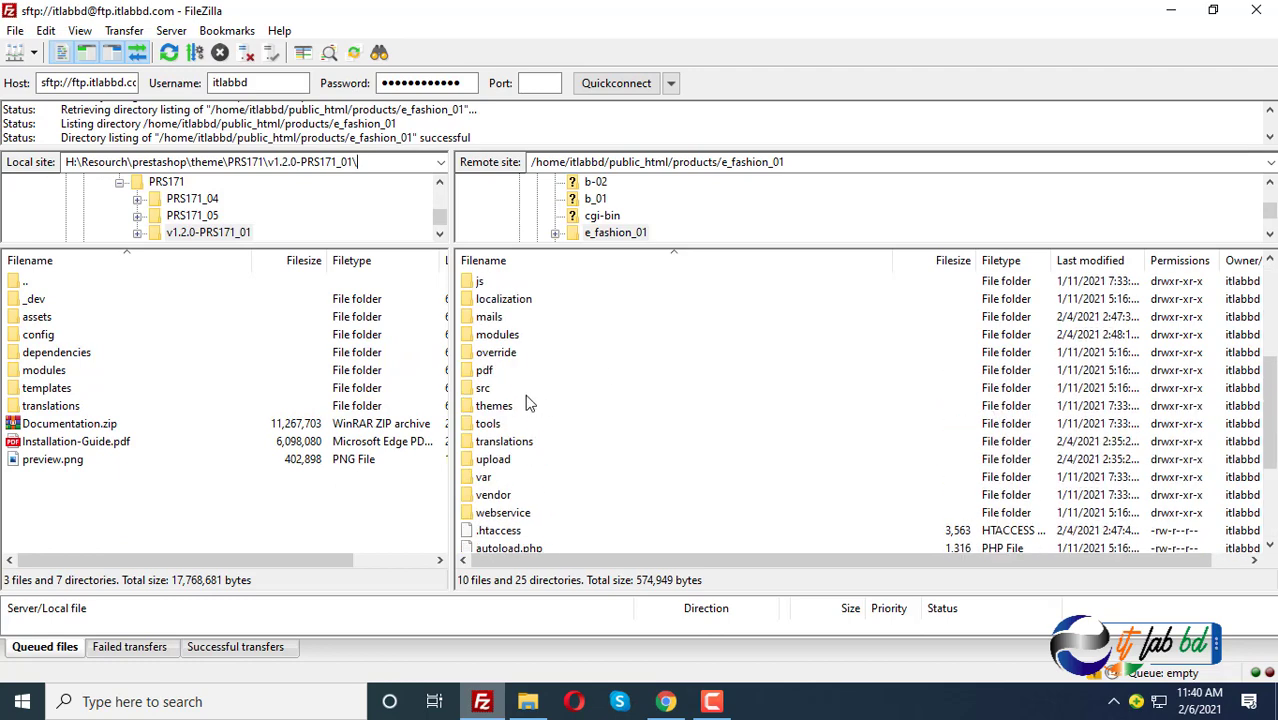
{"action": "scroll", "coordinate": [564, 402], "scroll_direction": "down", "scroll_amount": 4}
{"action": "scroll", "coordinate": [510, 420], "scroll_direction": "up", "scroll_amount": 4}
{"action": "scroll", "coordinate": [550, 406], "scroll_direction": "down", "scroll_amount": 7}
{"action": "scroll", "coordinate": [560, 478], "scroll_direction": "up", "scroll_amount": 7}
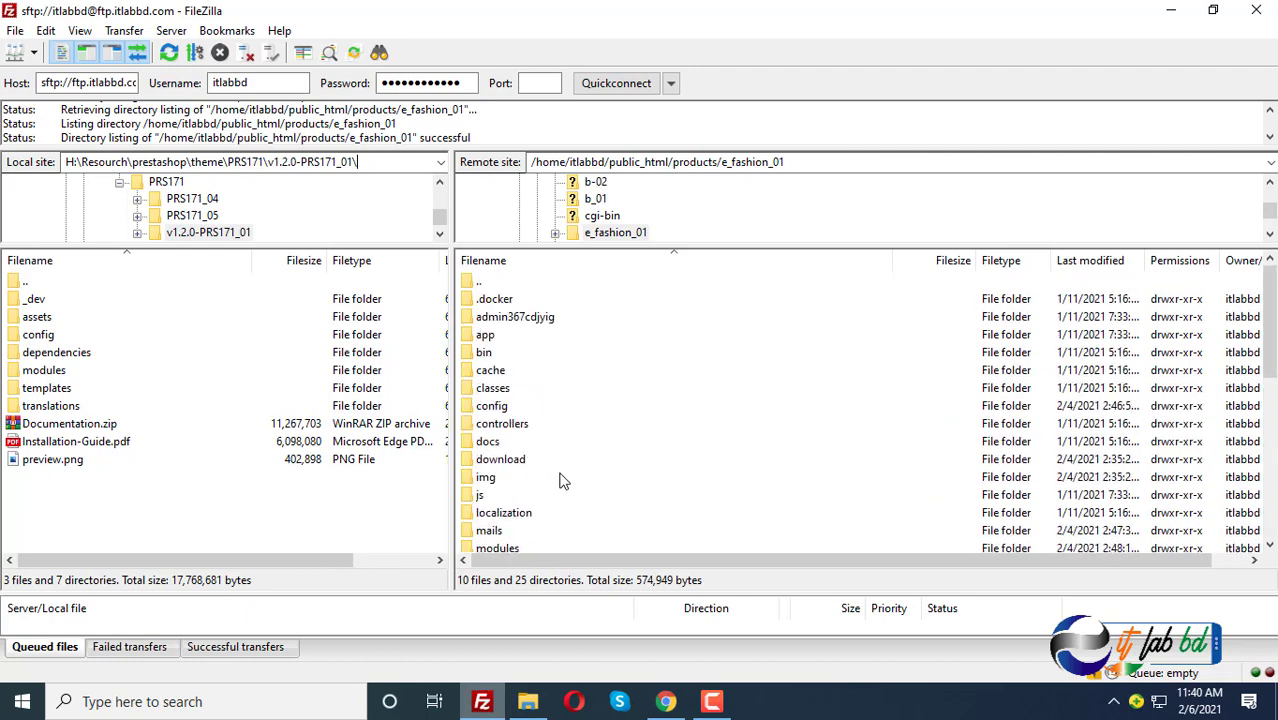
- Find the modules and themes folders in the remote store directory and open themes
{"action": "scroll", "coordinate": [557, 479], "scroll_direction": "down", "scroll_amount": 3}
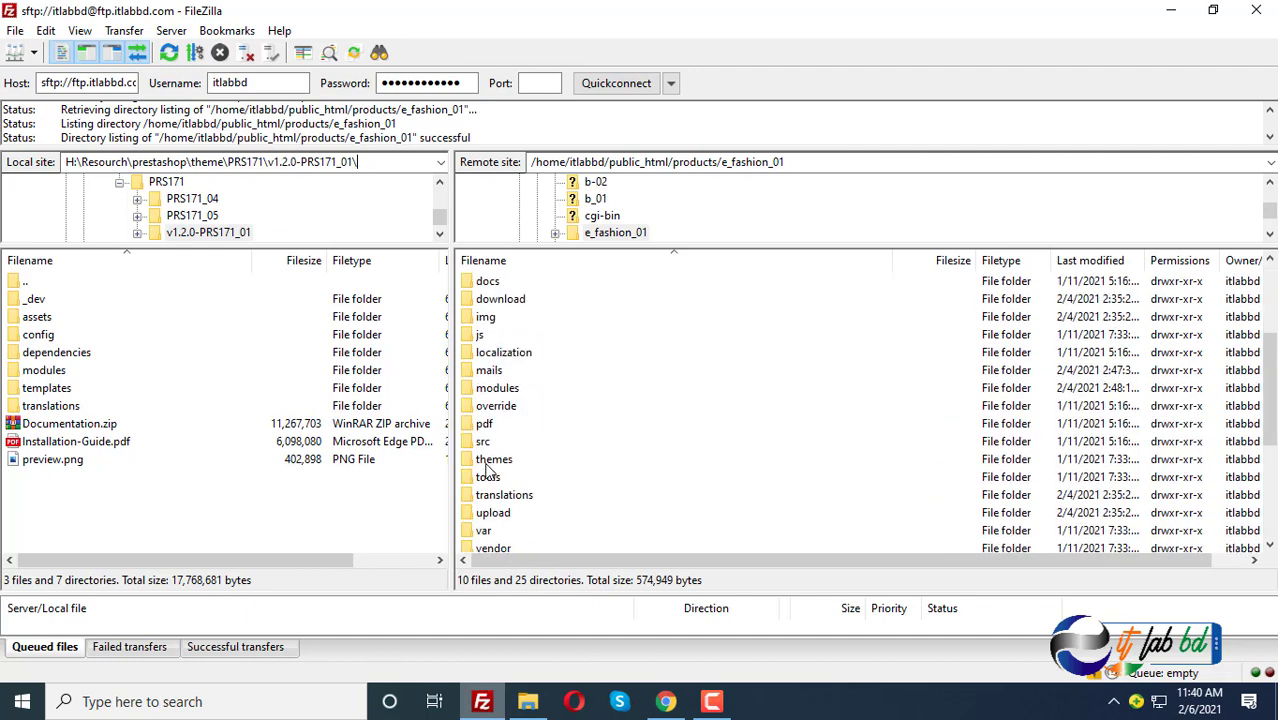
{"action": "left_click", "coordinate": [495, 388]}
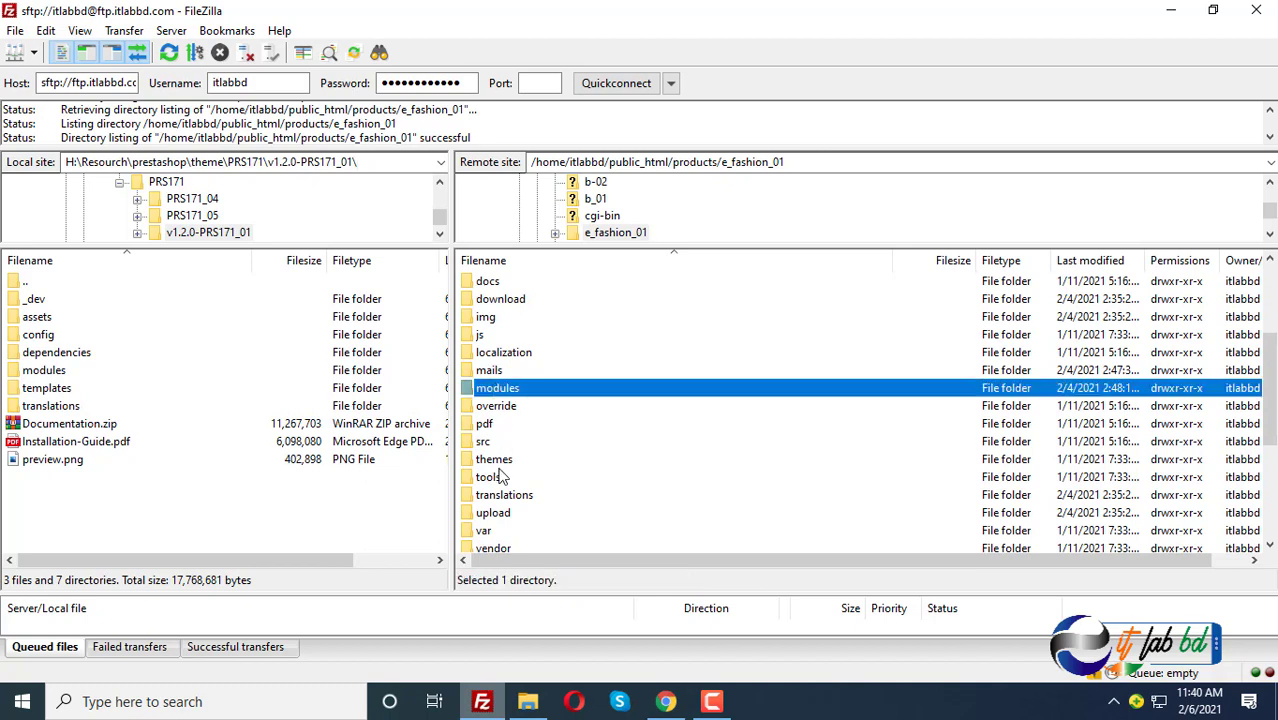
{"action": "left_click", "coordinate": [500, 462]}
{"action": "double_click", "coordinate": [475, 463]}
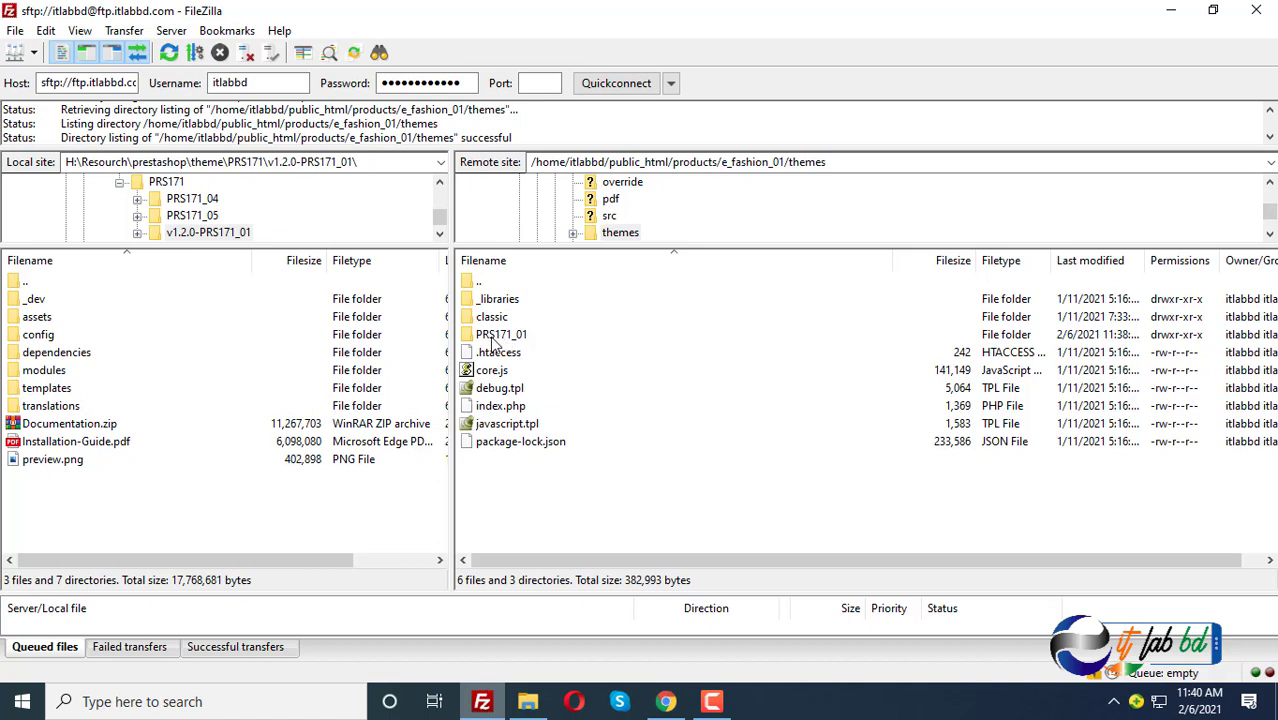
- Check v1.2.0-PRS171_01.zip in the local PRS171 folder and open the matching extracted v1.2.0-PRS171_01 folder
{"action": "left_click", "coordinate": [166, 182]}
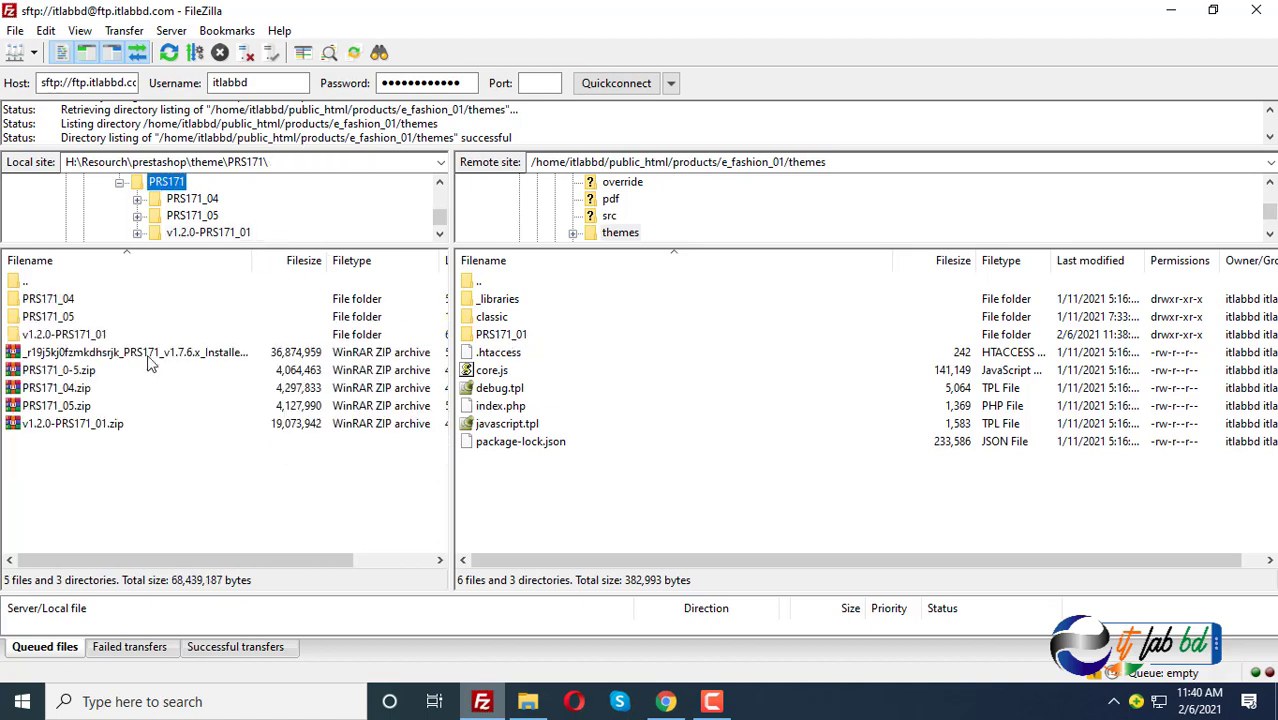
{"action": "left_click", "coordinate": [63, 421]}
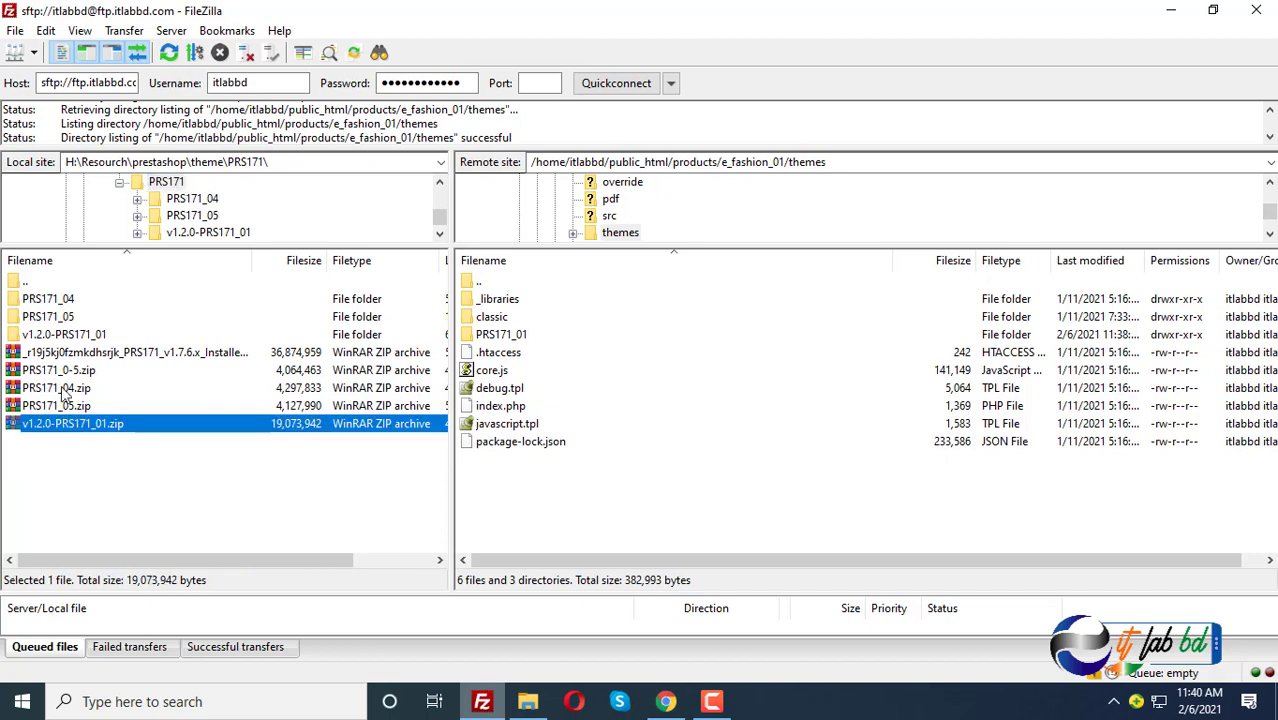
{"action": "left_click", "coordinate": [68, 335]}
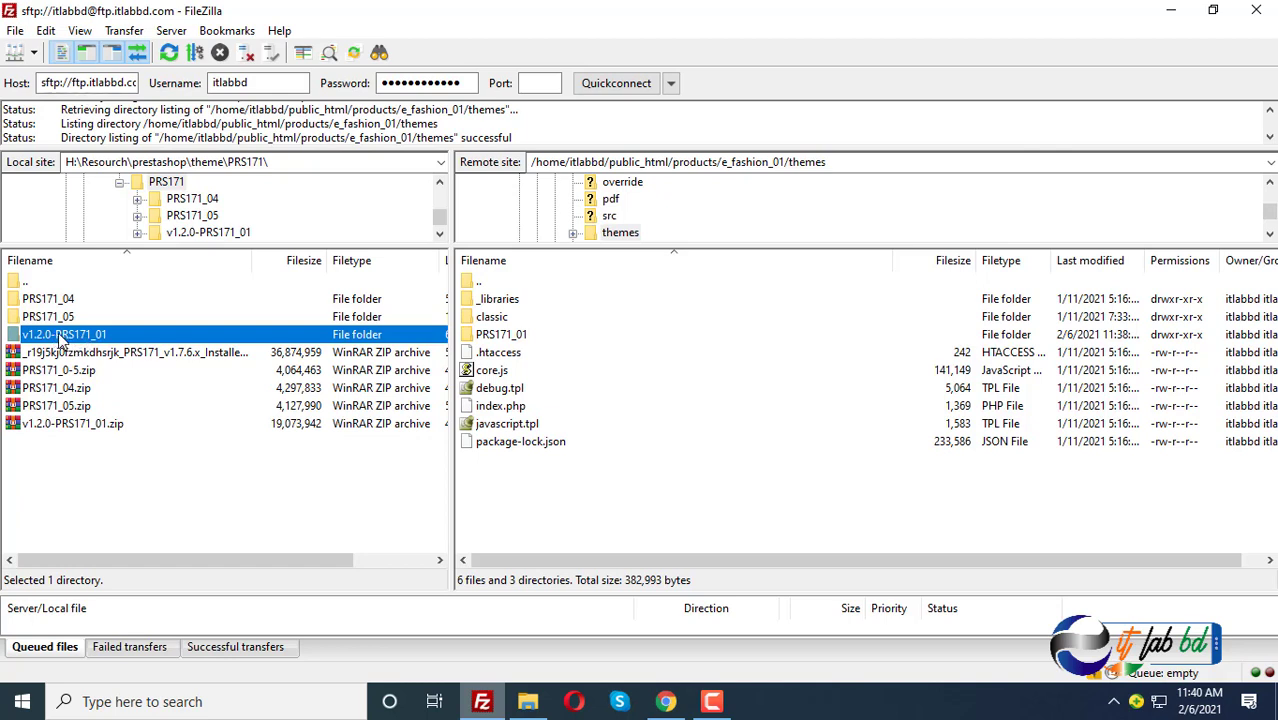
{"action": "double_click", "coordinate": [62, 336]}
{"action": "left_click", "coordinate": [164, 184]}
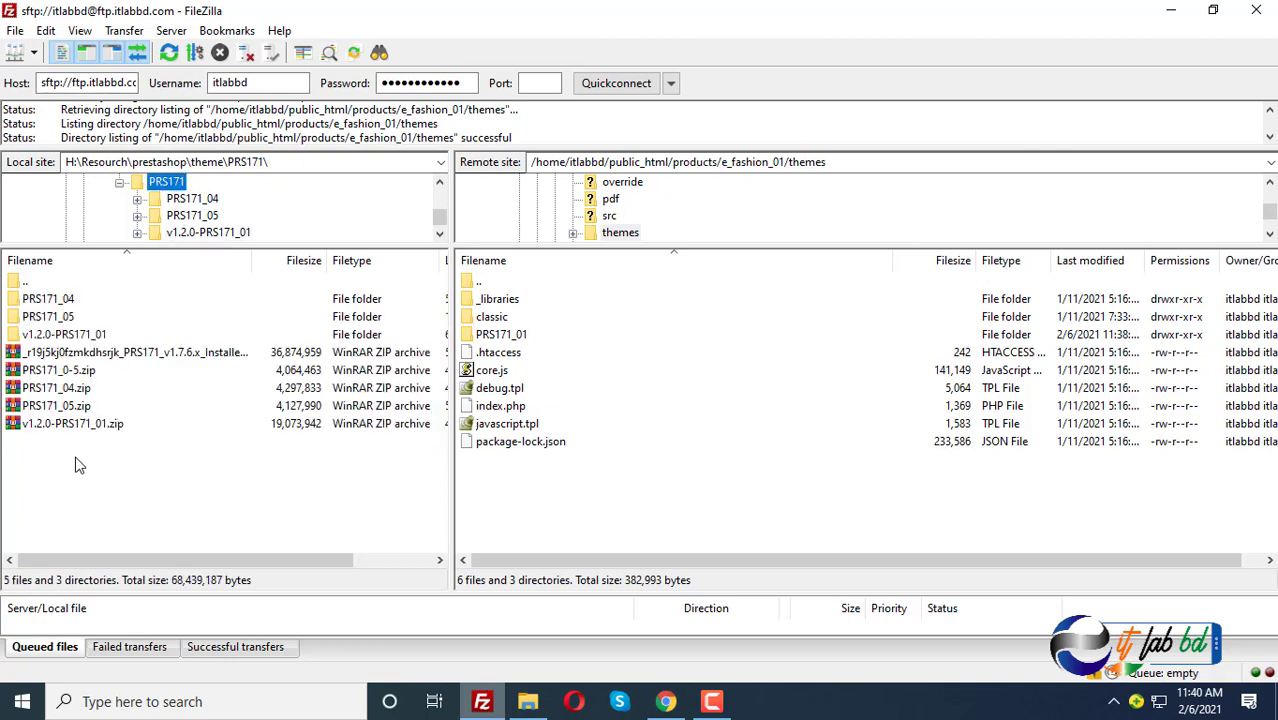
{"action": "left_click", "coordinate": [64, 427]}
{"action": "double_click", "coordinate": [62, 337]}
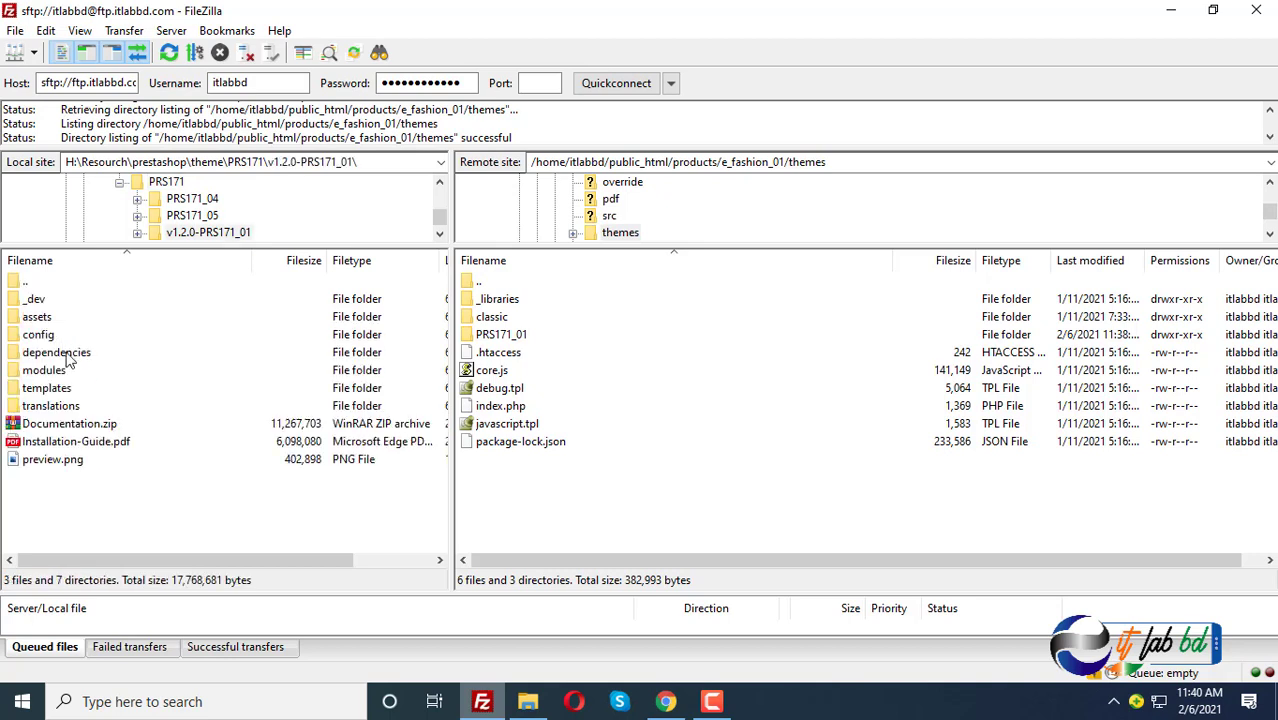
- Select all the local theme files, open the remote PRS171_01 theme folder, and inspect its dependencies folder before returning to it
{"action": "left_click_drag", "start_coordinate": [115, 502], "coordinate": [30, 298]}
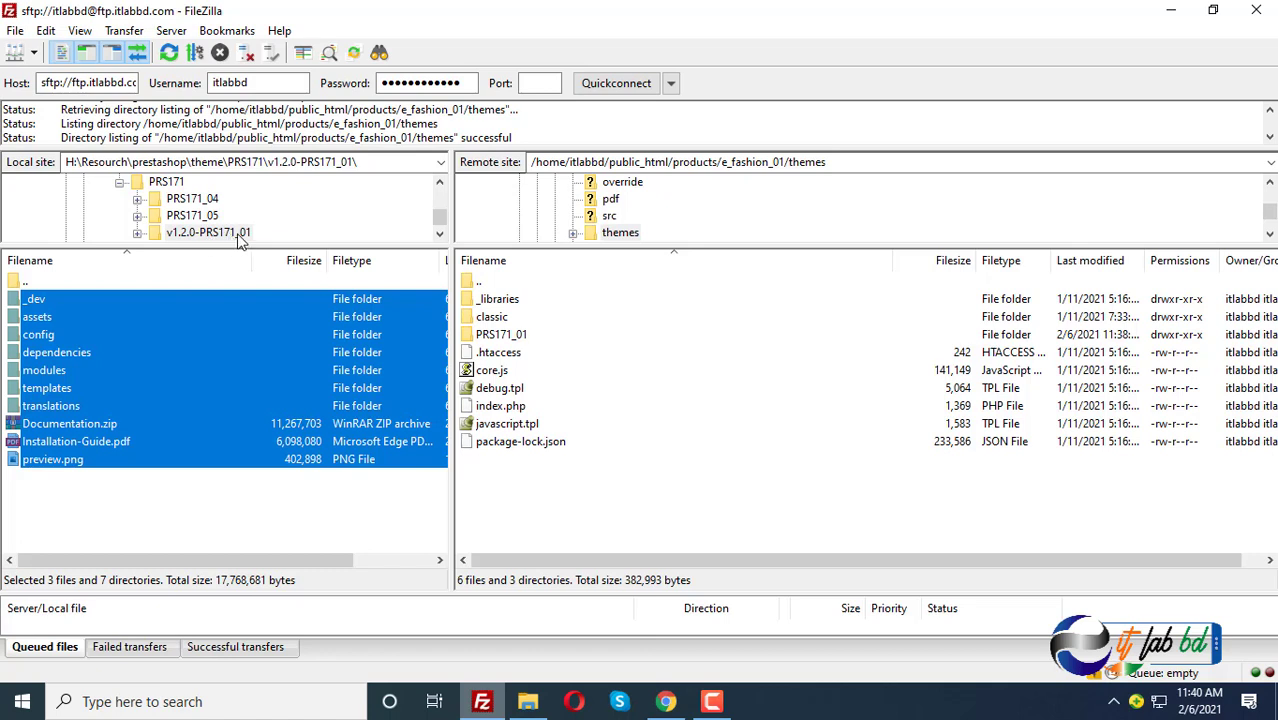
{"action": "left_click", "coordinate": [515, 336]}
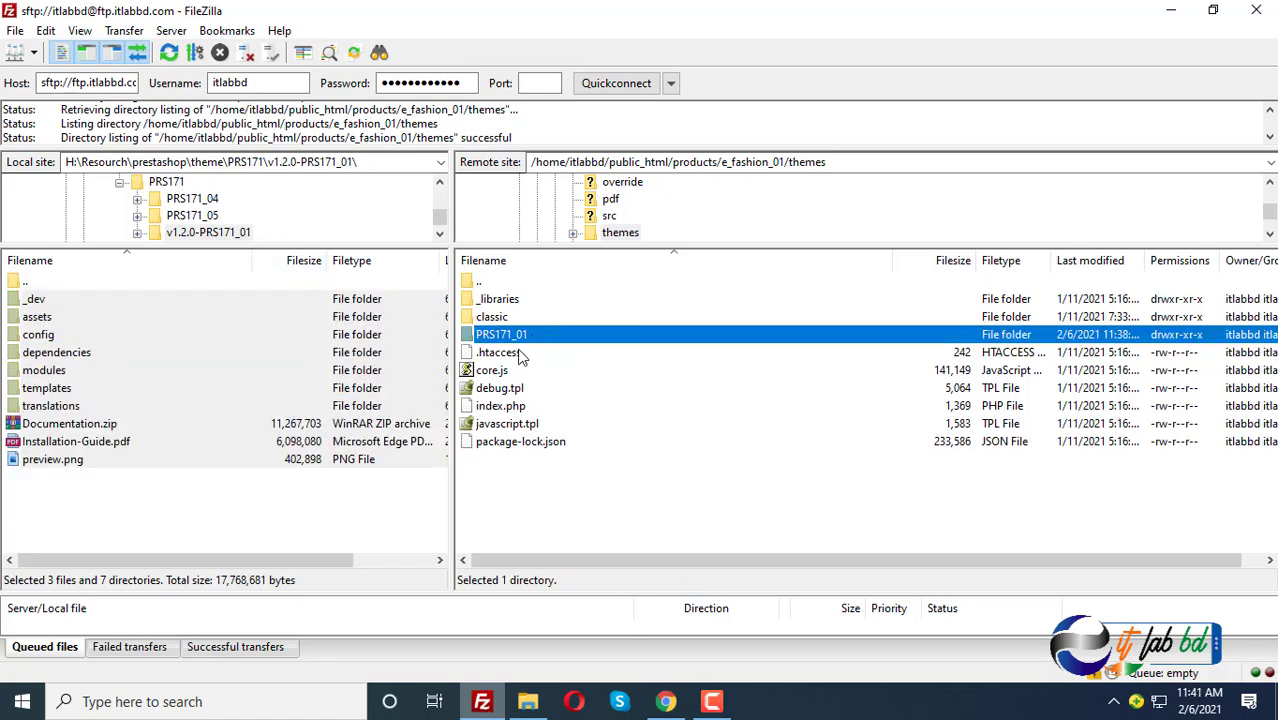
{"action": "double_click", "coordinate": [511, 338]}
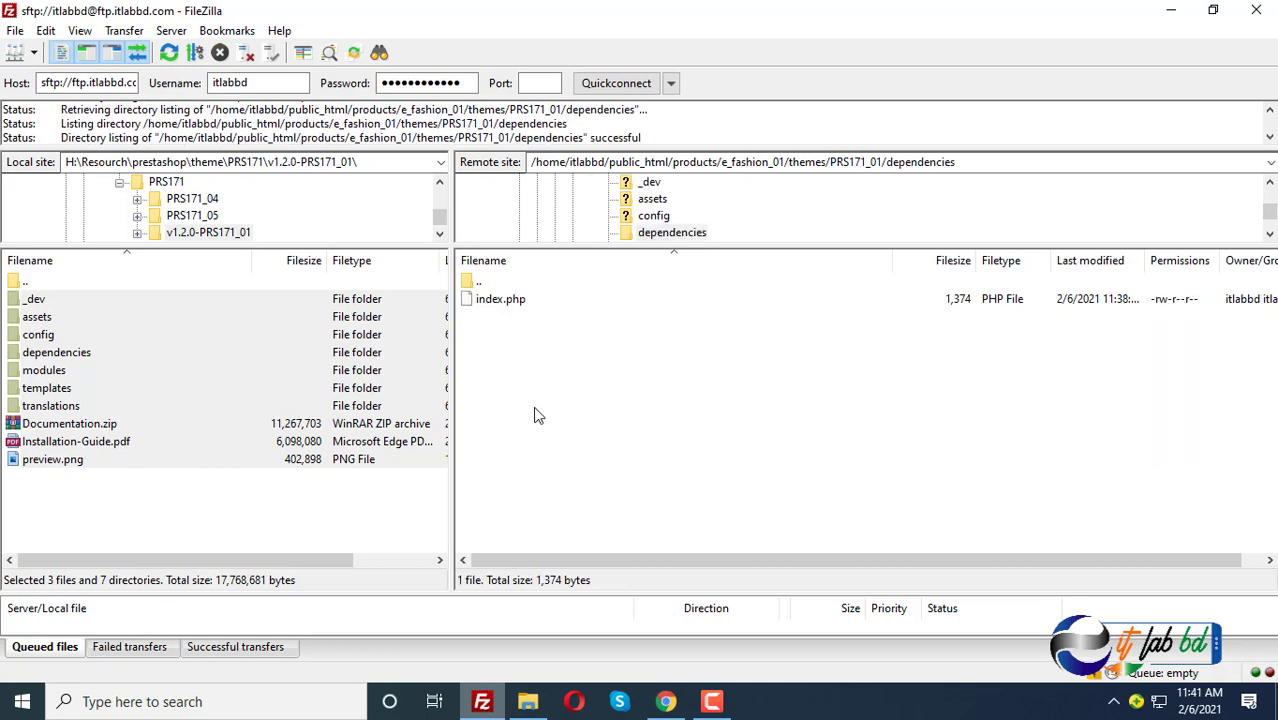
{"action": "key", "text": "BackSpace"}
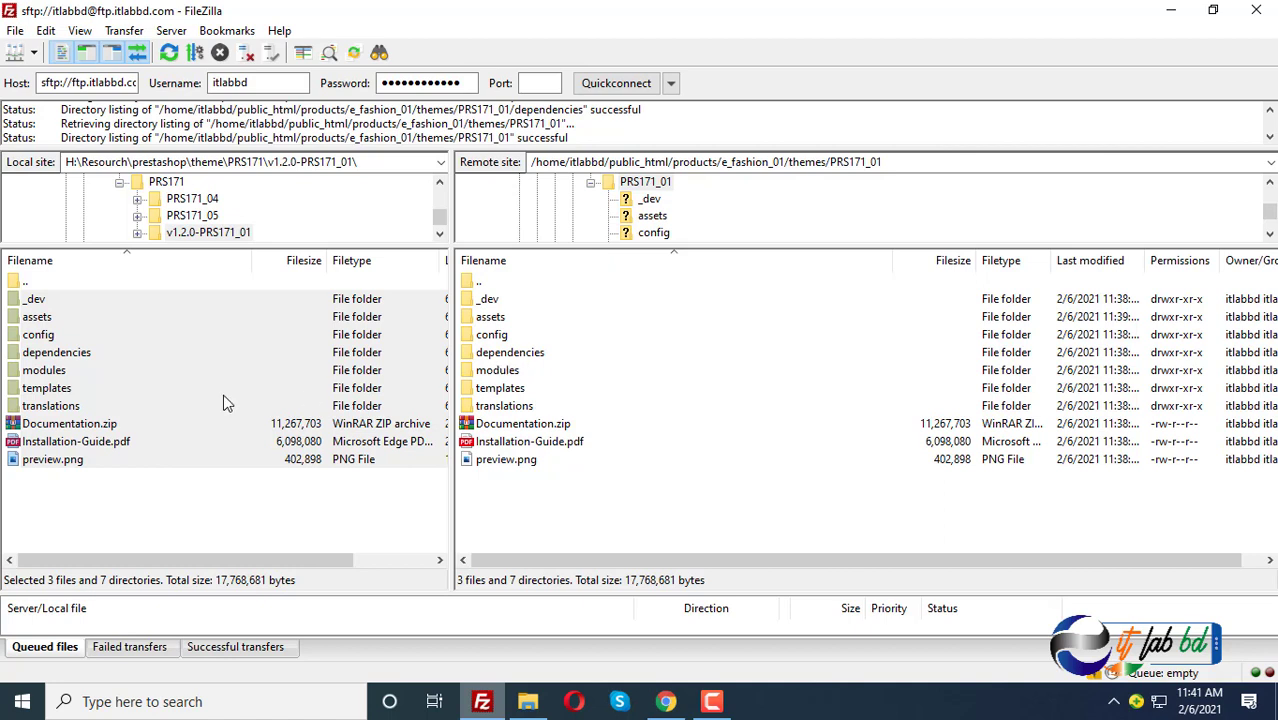
- Open the modules folder inside the local theme's dependencies folder and look through its contents
{"action": "double_click", "coordinate": [56, 352]}
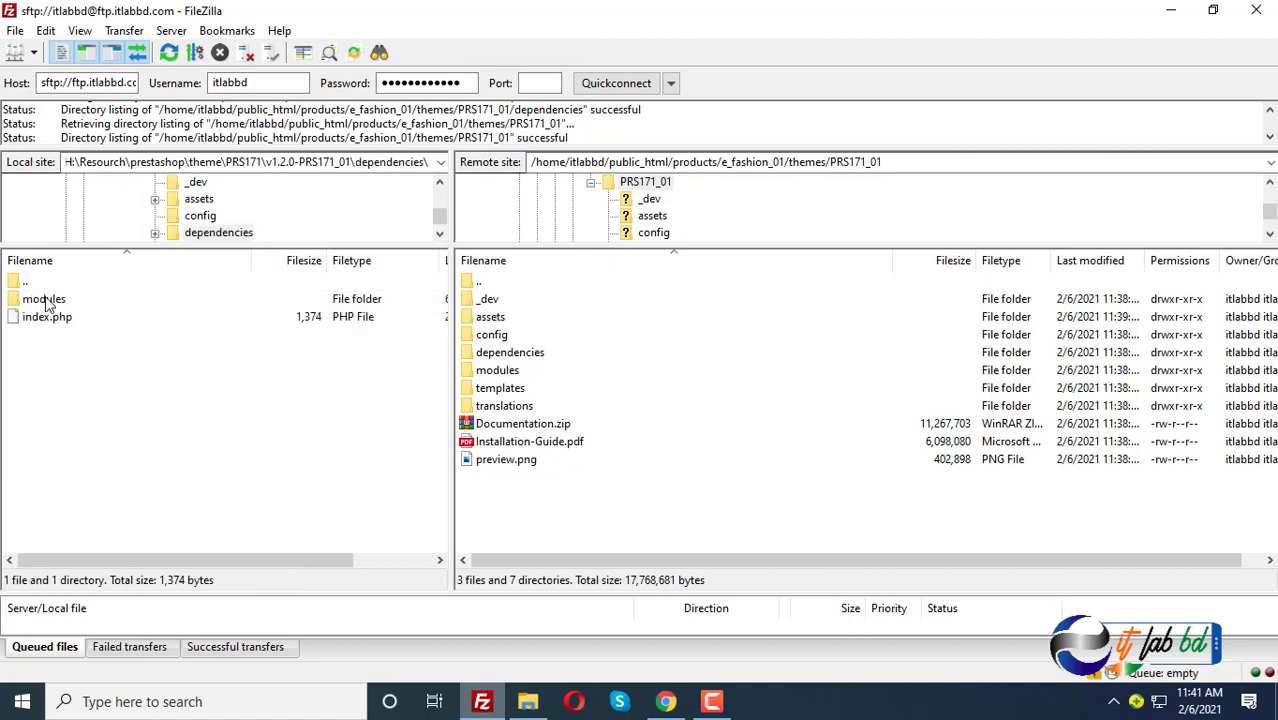
{"action": "double_click", "coordinate": [46, 299]}
{"action": "scroll", "coordinate": [124, 398], "scroll_direction": "down", "scroll_amount": 5}
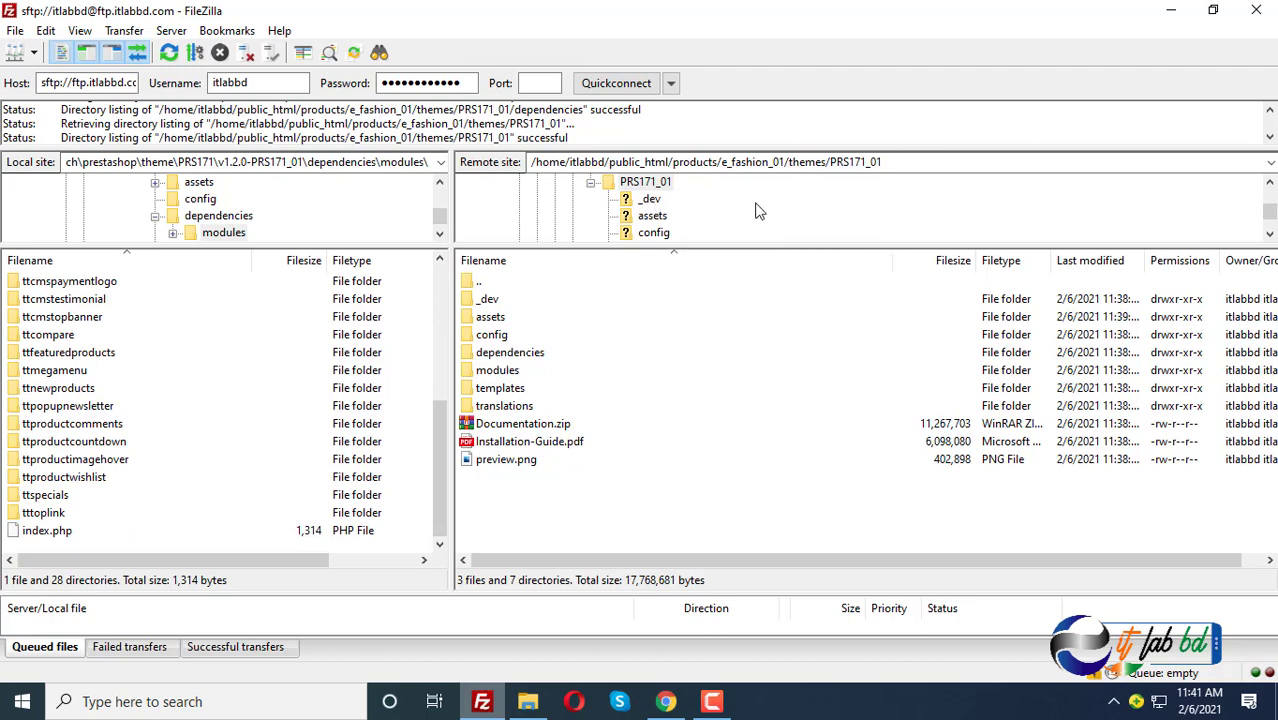
- Enlarge the remote directory tree and open the modules folder of e_fashion_01
{"action": "left_click_drag", "start_coordinate": [773, 245], "coordinate": [772, 336]}
{"action": "scroll", "coordinate": [633, 280], "scroll_direction": "up", "scroll_amount": 3}
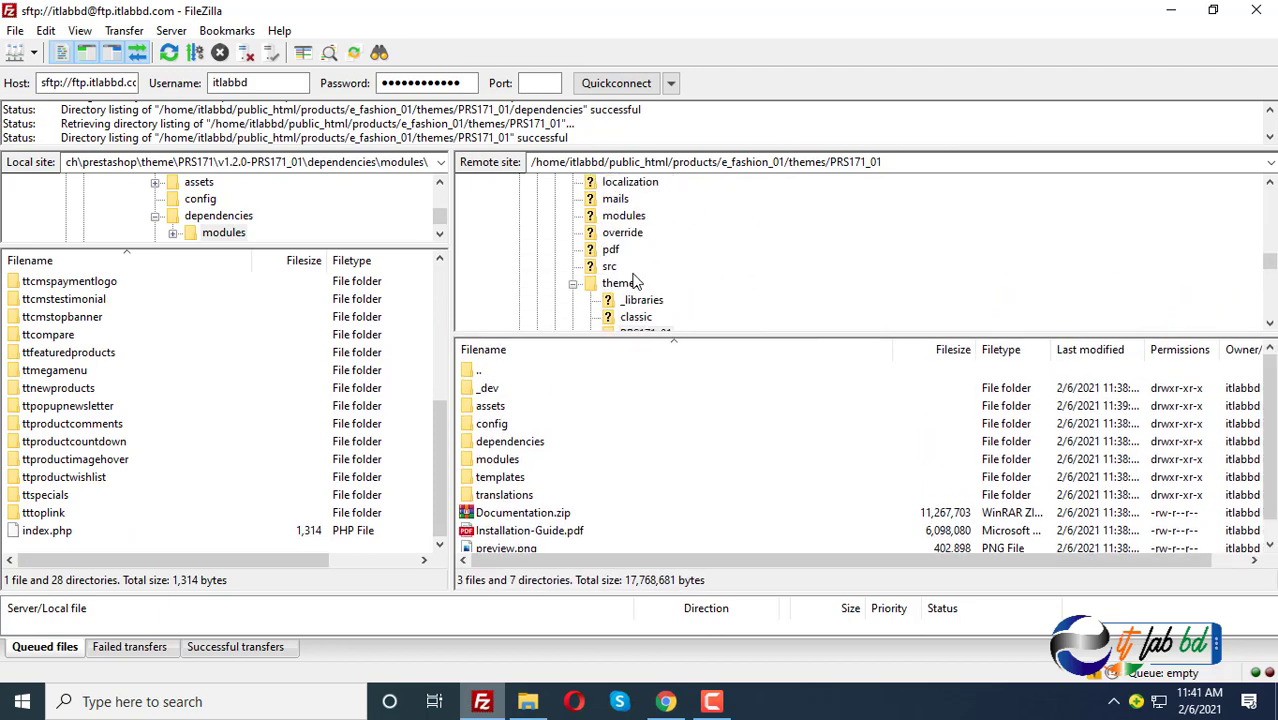
{"action": "scroll", "coordinate": [648, 278], "scroll_direction": "up", "scroll_amount": 1}
{"action": "left_click", "coordinate": [626, 268]}
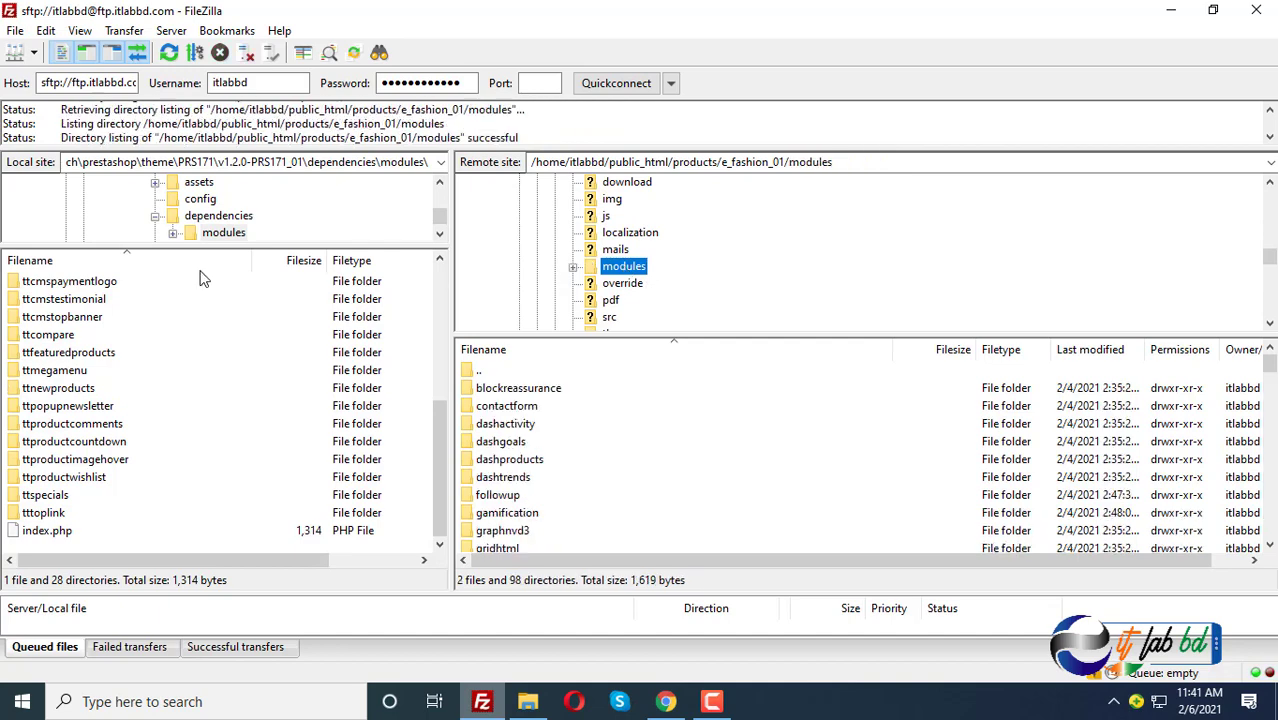
- Compare the local dependencies folder and its modules subfolder with the contents of the remote modules folder
{"action": "left_click", "coordinate": [217, 217]}
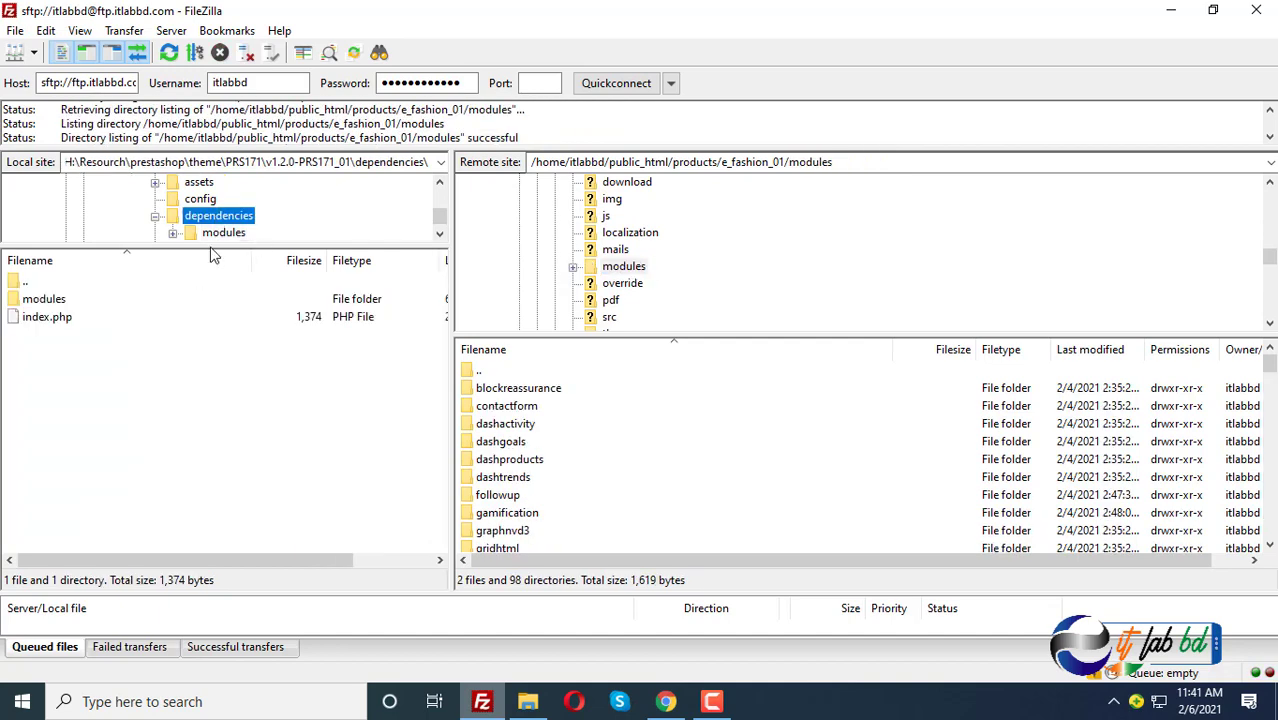
{"action": "double_click", "coordinate": [45, 300]}
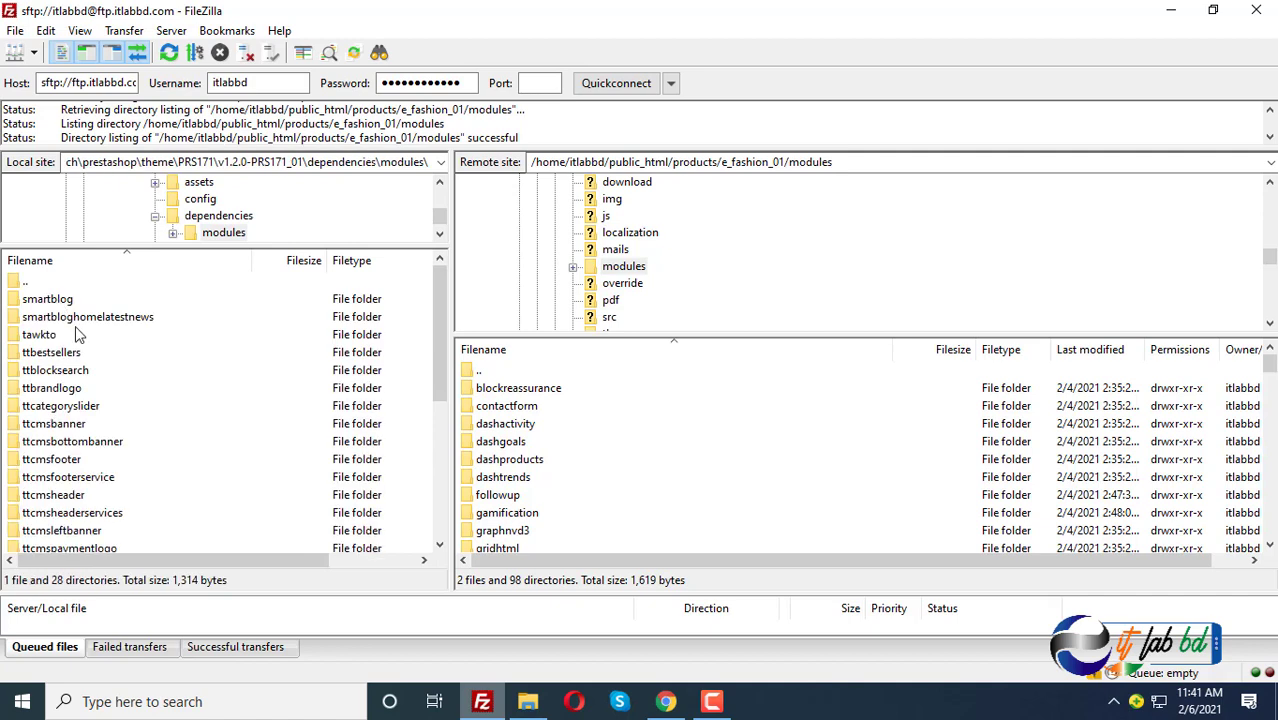
{"action": "left_click", "coordinate": [224, 217]}
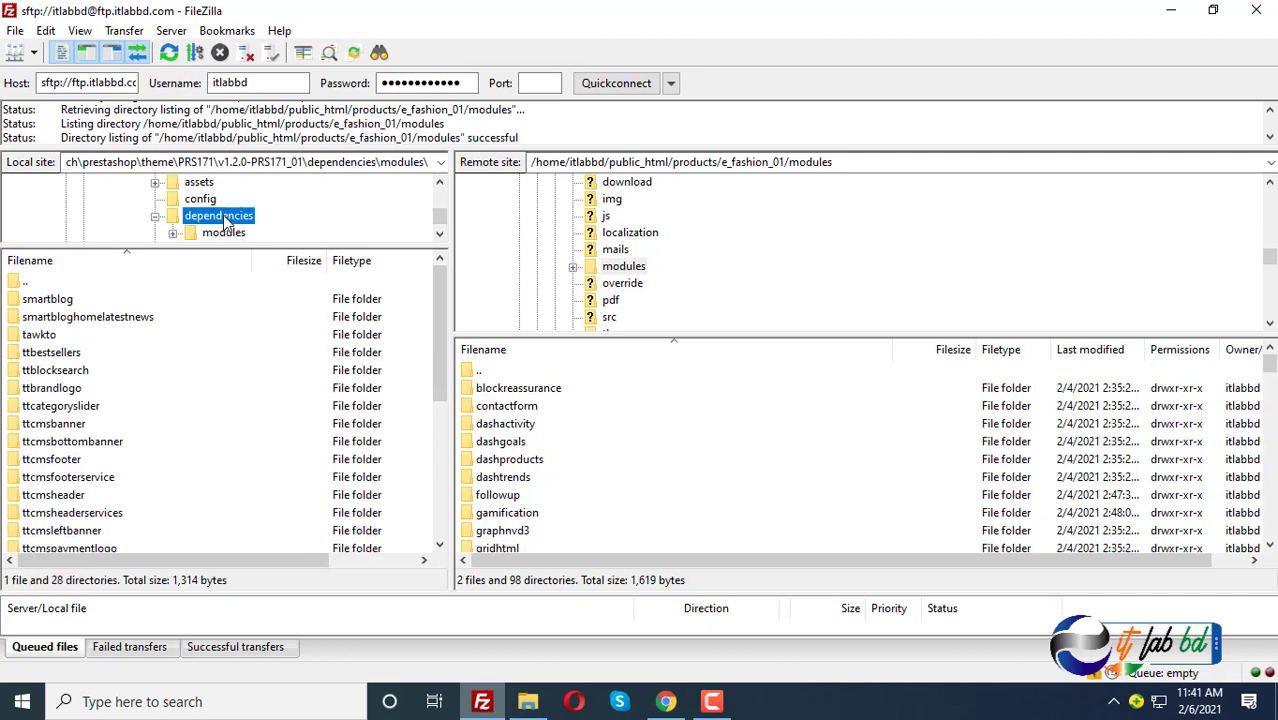
{"action": "scroll", "coordinate": [581, 423], "scroll_direction": "down", "scroll_amount": 2}
{"action": "left_click", "coordinate": [593, 424]}
{"action": "scroll", "coordinate": [605, 442], "scroll_direction": "up", "scroll_amount": 2}
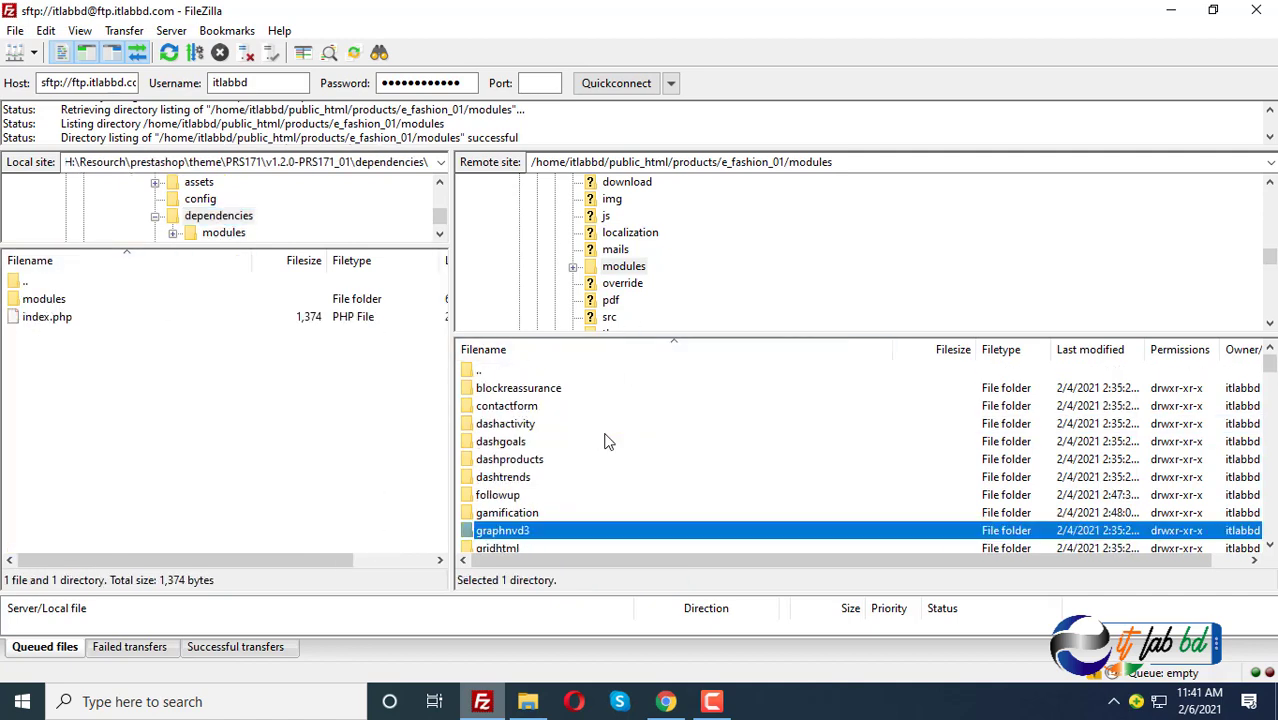
{"action": "scroll", "coordinate": [603, 455], "scroll_direction": "down", "scroll_amount": 4}
{"action": "scroll", "coordinate": [603, 461], "scroll_direction": "down", "scroll_amount": 1}
{"action": "double_click", "coordinate": [33, 302]}
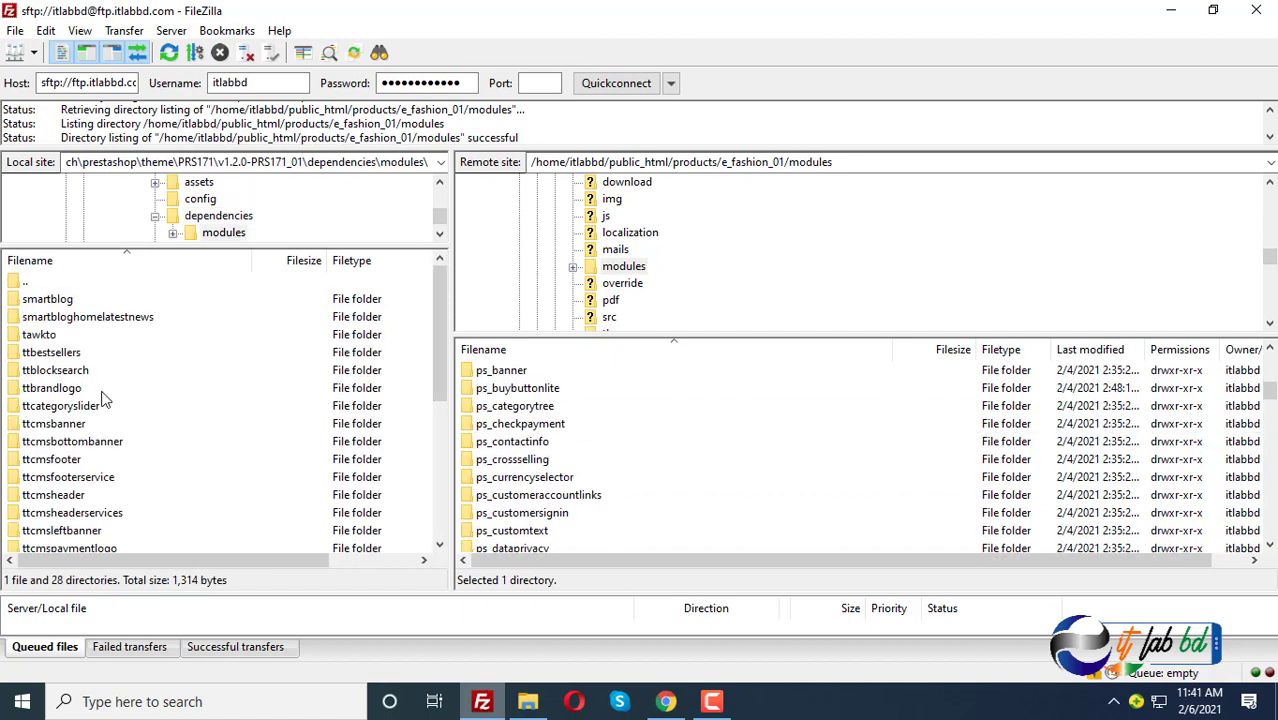
- Compare the ttbestsellers folder in the local dependencies modules with its counterpart in the remote modules folder
{"action": "scroll", "coordinate": [55, 400], "scroll_direction": "down", "scroll_amount": 4}
{"action": "scroll", "coordinate": [55, 370], "scroll_direction": "up", "scroll_amount": 3}
{"action": "scroll", "coordinate": [55, 357], "scroll_direction": "up", "scroll_amount": 1}
{"action": "left_click", "coordinate": [45, 355]}
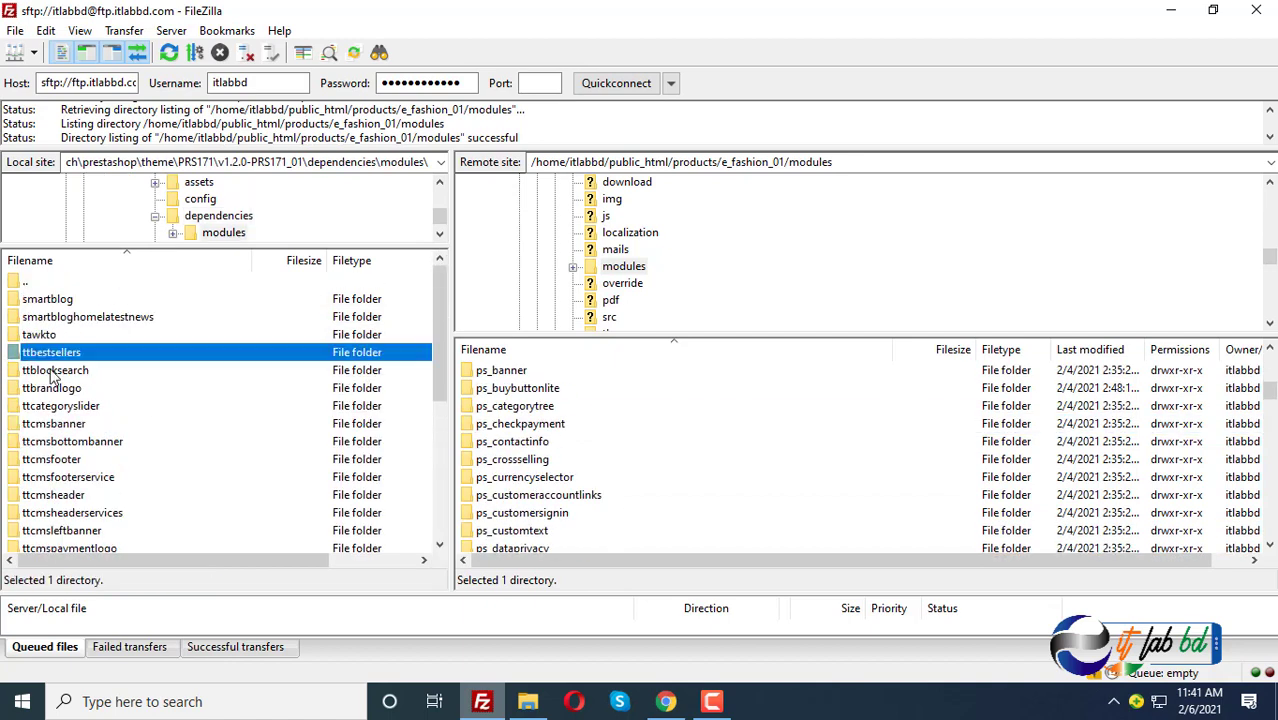
{"action": "left_click", "coordinate": [595, 440]}
{"action": "scroll", "coordinate": [597, 443], "scroll_direction": "down", "scroll_amount": 10}
{"action": "left_click", "coordinate": [505, 531]}
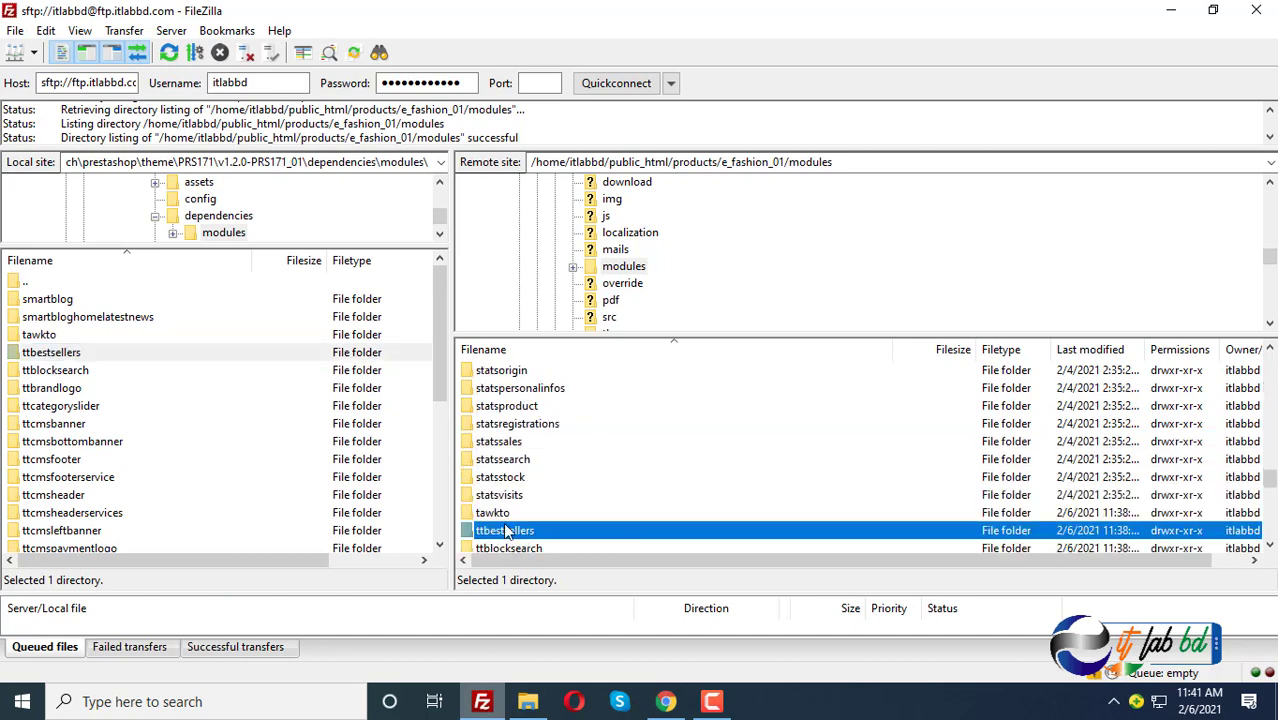
{"action": "scroll", "coordinate": [560, 465], "scroll_direction": "down", "scroll_amount": 2}
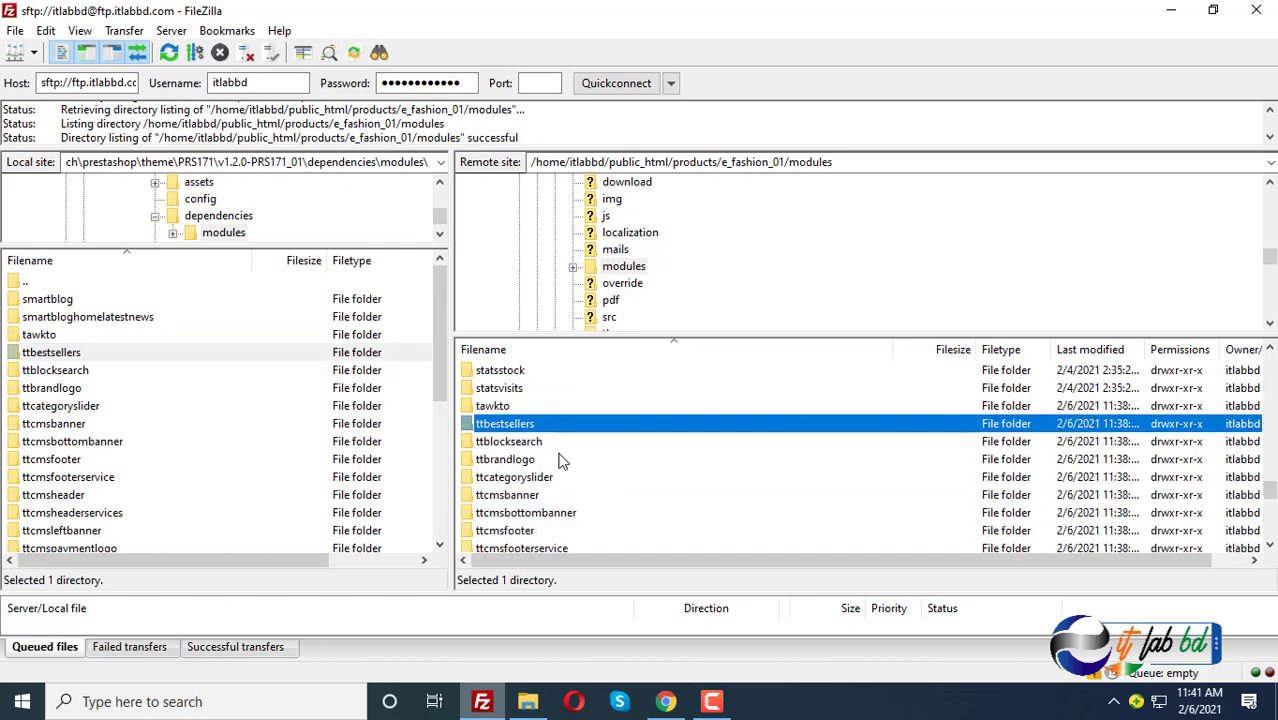
{"action": "left_click", "coordinate": [711, 701]}
{"action": "left_click", "coordinate": [1183, 590]}
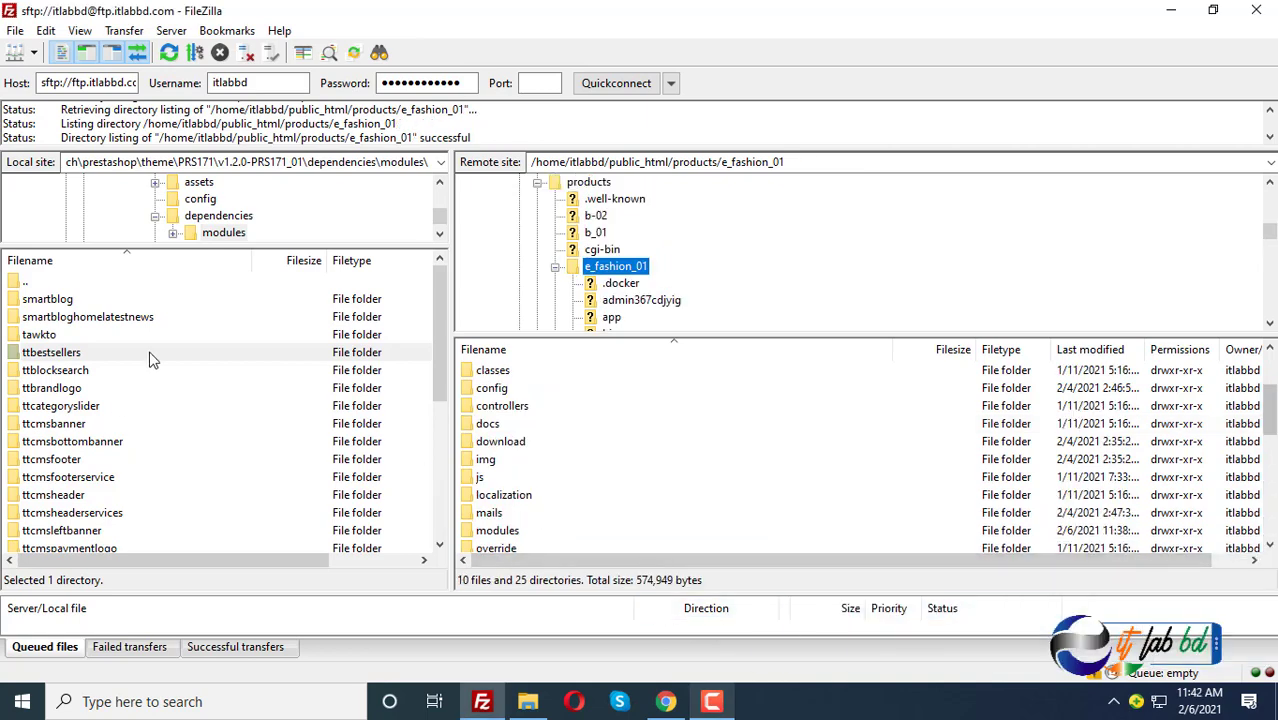
- Open the local v1.2.0-PRS171_01 folder and select all its files and folders
{"action": "scroll", "coordinate": [235, 230], "scroll_direction": "up", "scroll_amount": 1}
{"action": "left_click", "coordinate": [208, 203]}
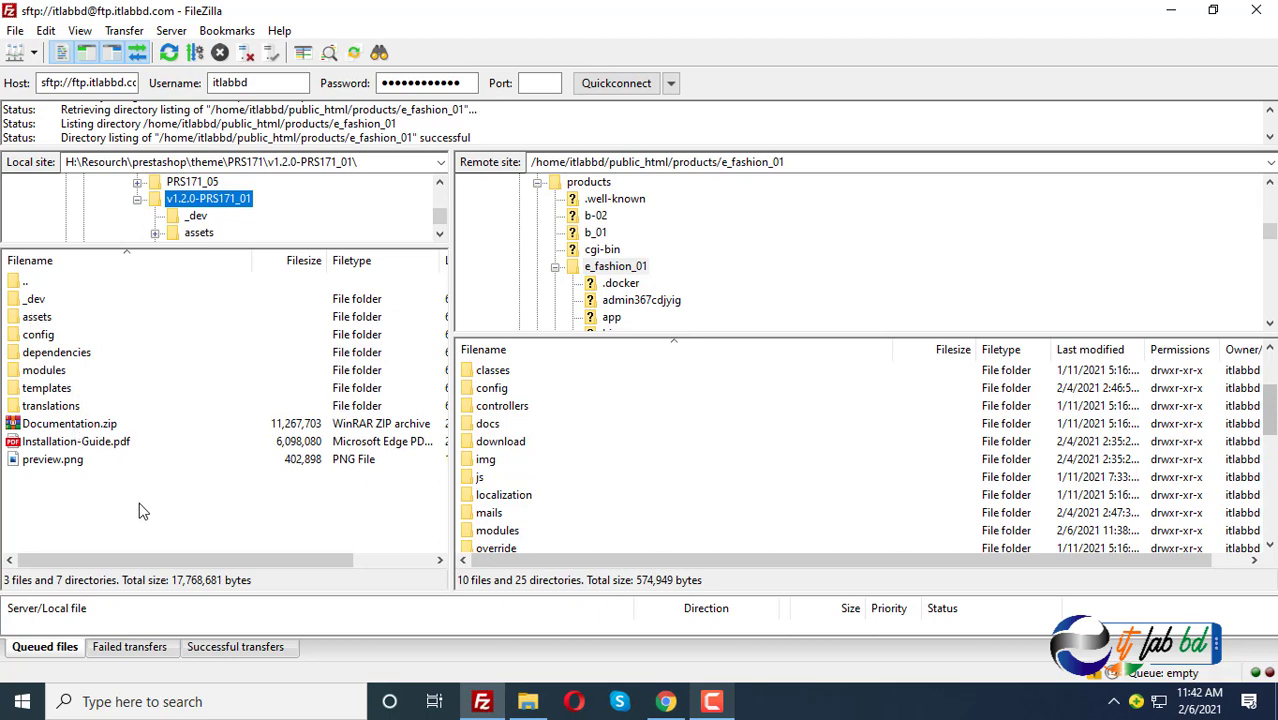
{"action": "left_click_drag", "start_coordinate": [138, 502], "coordinate": [32, 300]}
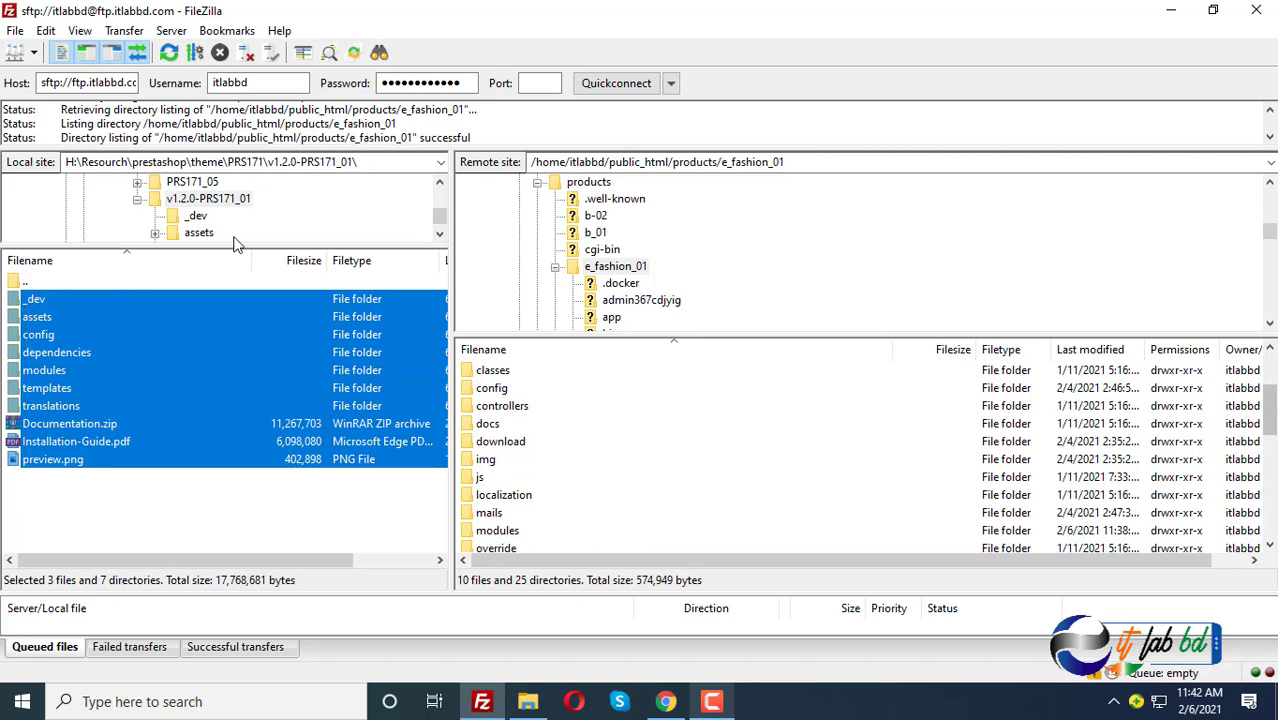
- Collapse the local theme's tree branch, view the parent PRS171 folder, and reopen v1.2.0-PRS171_01
{"action": "left_click", "coordinate": [138, 201]}
{"action": "scroll", "coordinate": [222, 214], "scroll_direction": "up", "scroll_amount": 1}
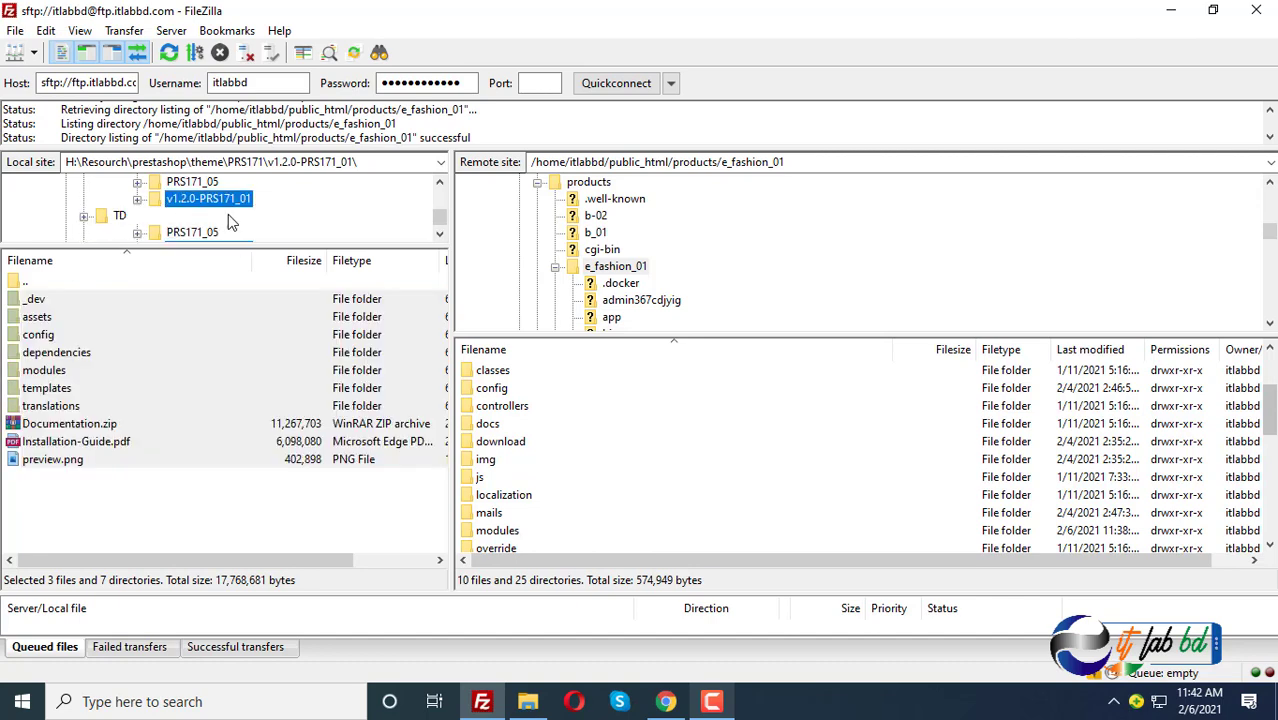
{"action": "left_click", "coordinate": [168, 198]}
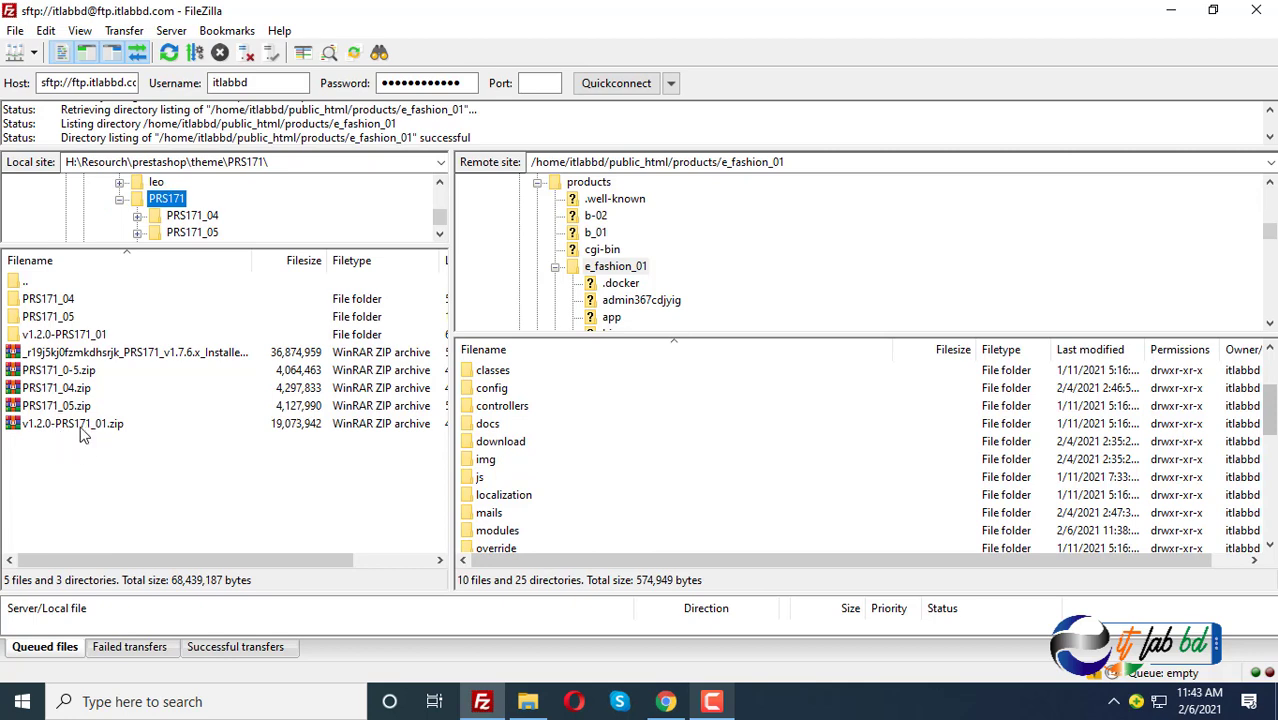
{"action": "double_click", "coordinate": [60, 336]}
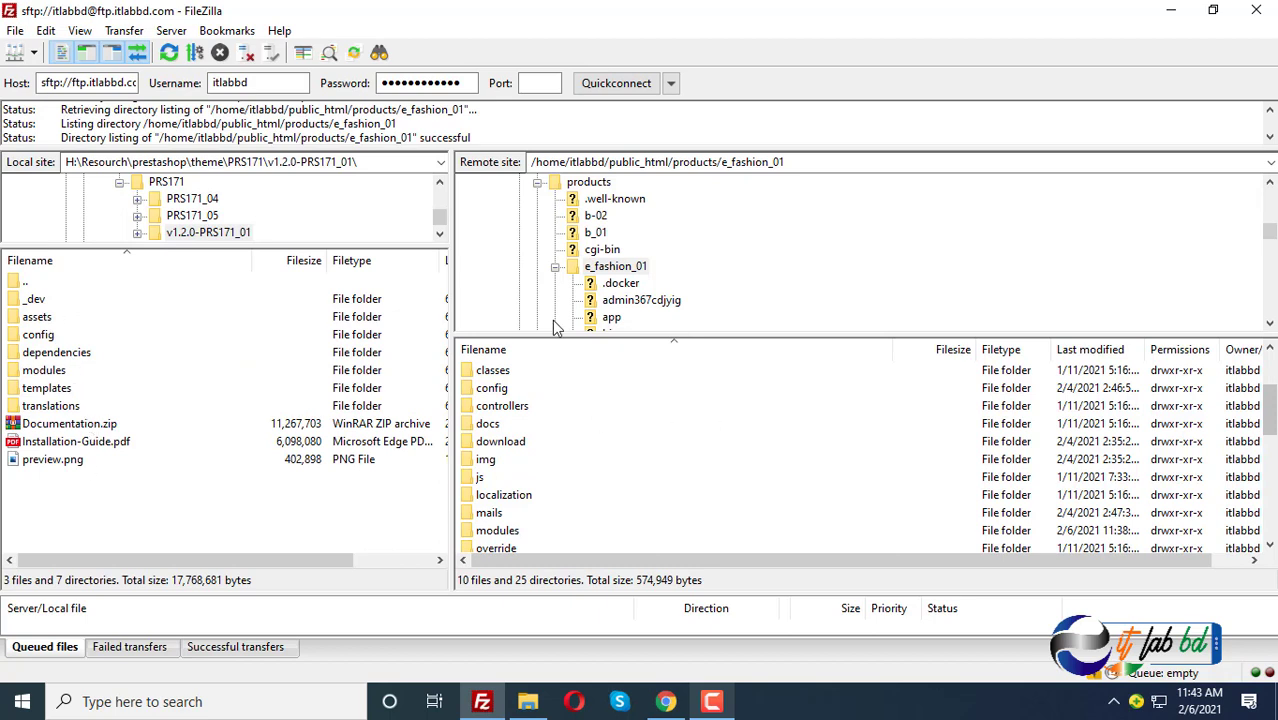
- Open the themes folder of e_fashion_01 on the remote site
{"action": "scroll", "coordinate": [639, 410], "scroll_direction": "down", "scroll_amount": 4}
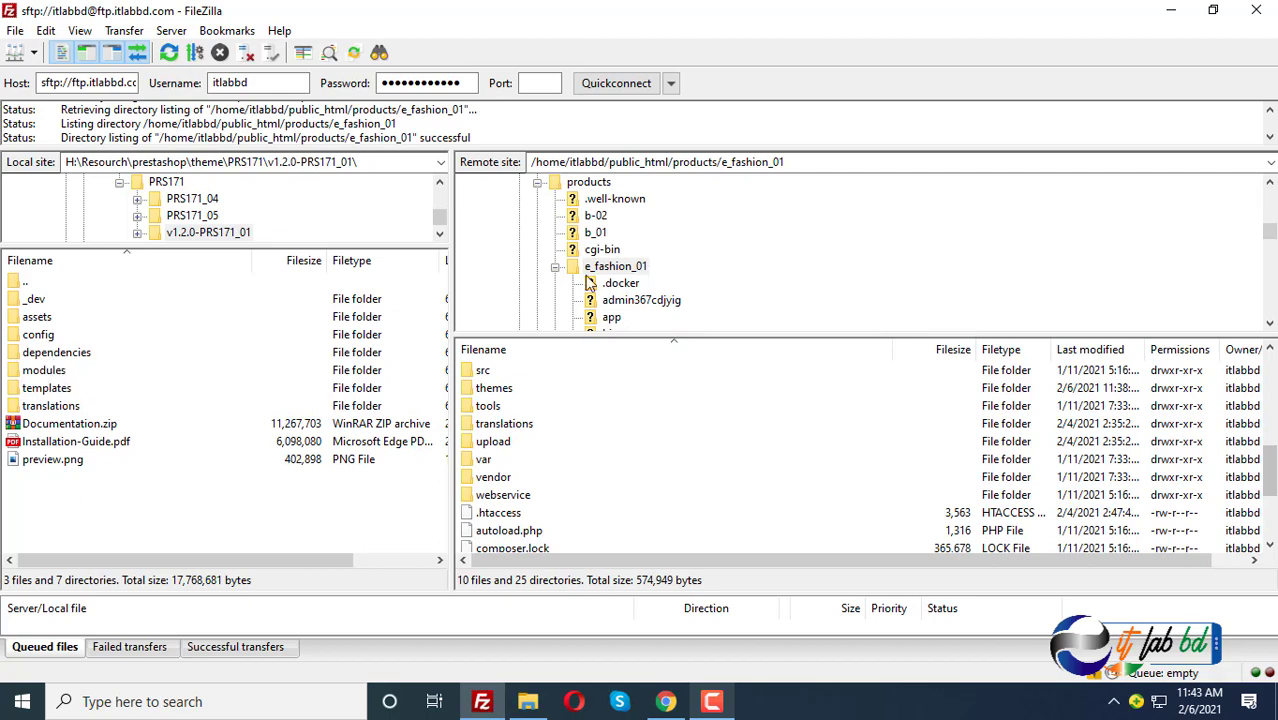
{"action": "scroll", "coordinate": [615, 258], "scroll_direction": "down", "scroll_amount": 5}
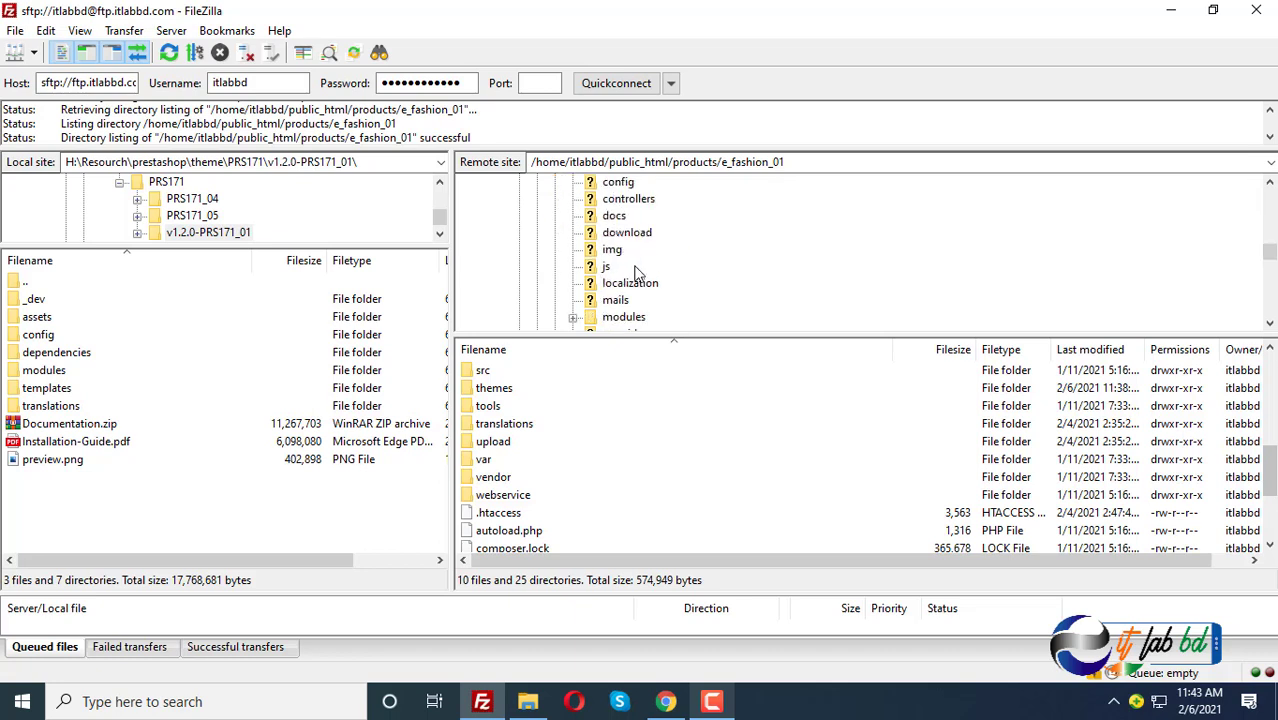
{"action": "scroll", "coordinate": [680, 288], "scroll_direction": "down", "scroll_amount": 2}
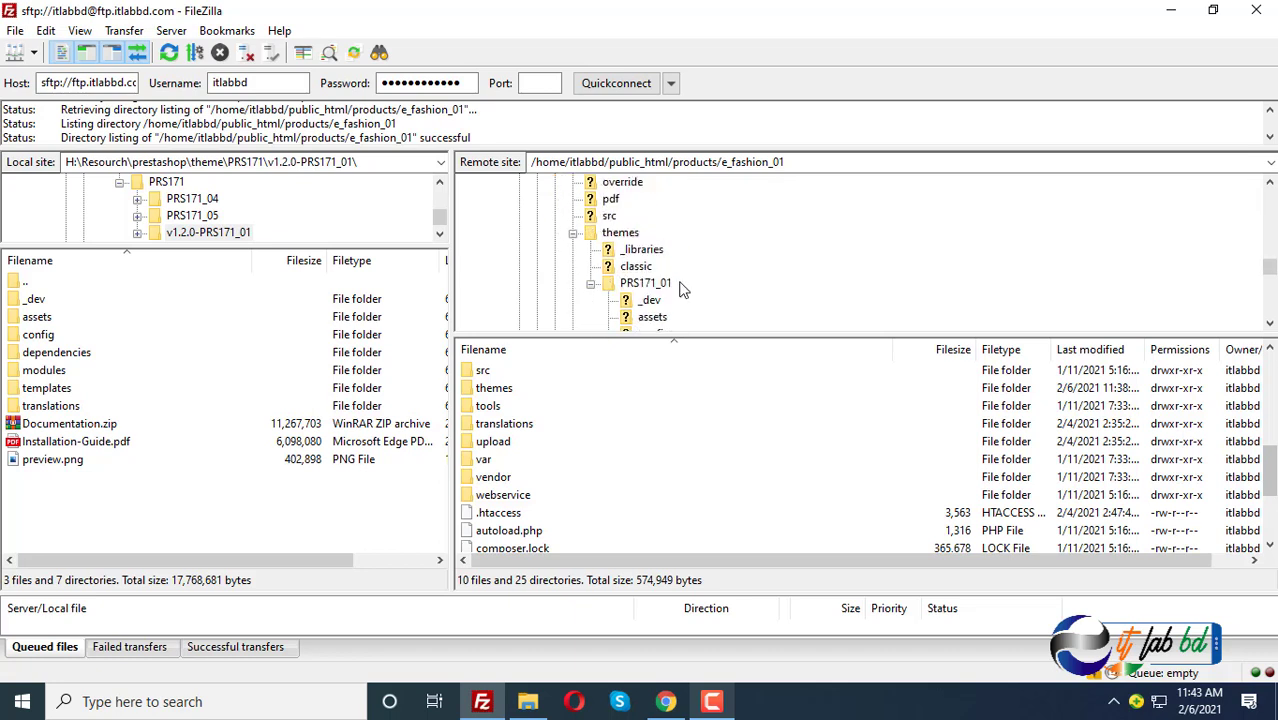
{"action": "left_click", "coordinate": [620, 232]}
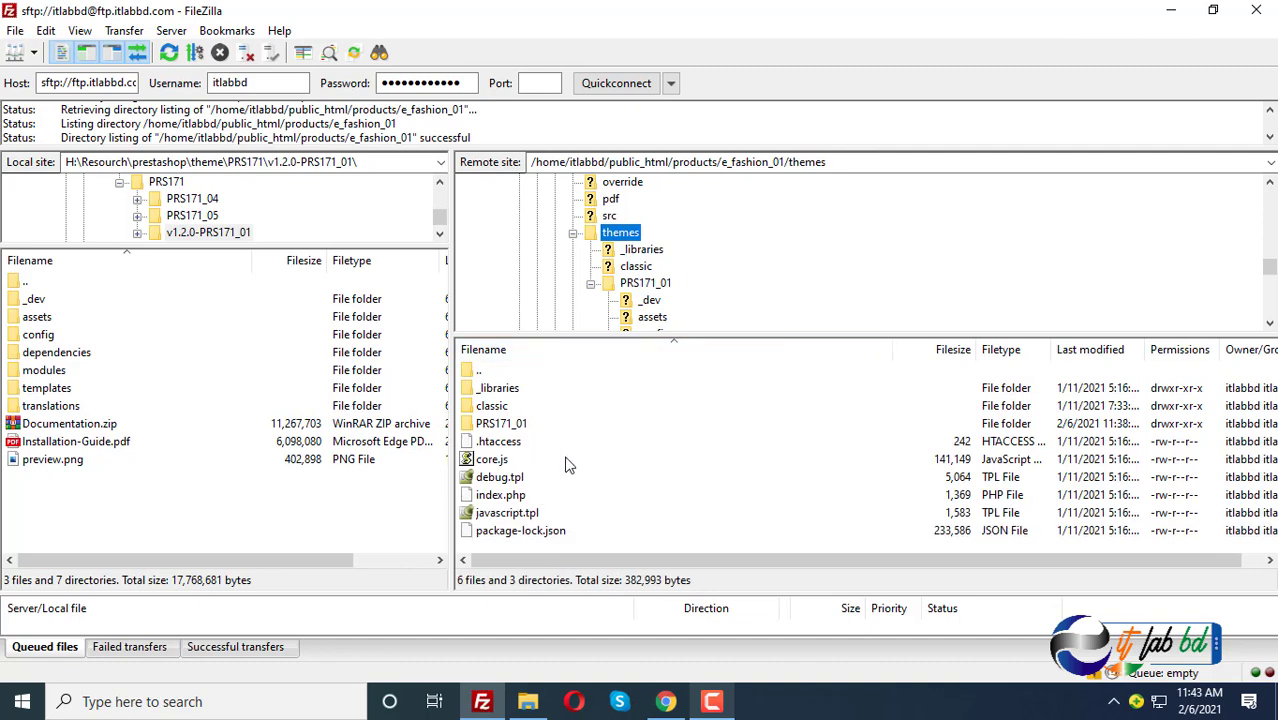
- Switch to Chrome and review the PRS171_01 and Classic themes on PrestaShop's Theme & Logo page
{"action": "left_click", "coordinate": [665, 701]}
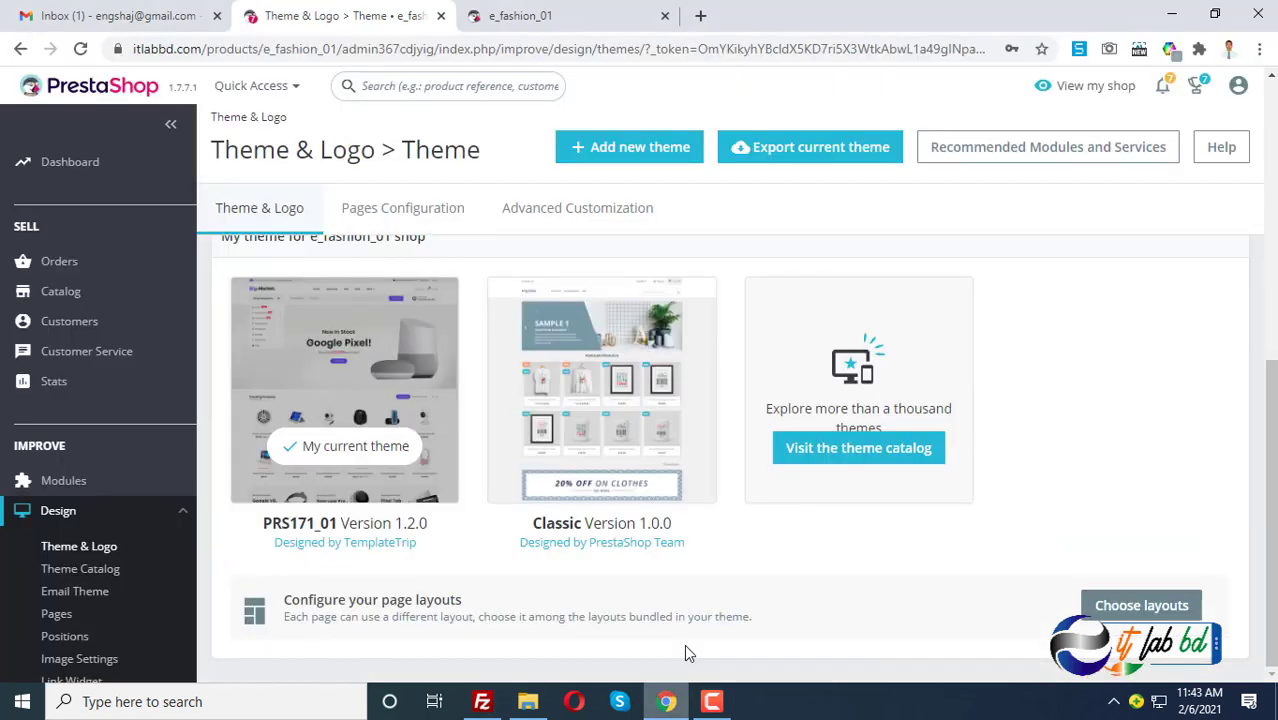
{"action": "mouse_move", "coordinate": [600, 392]}
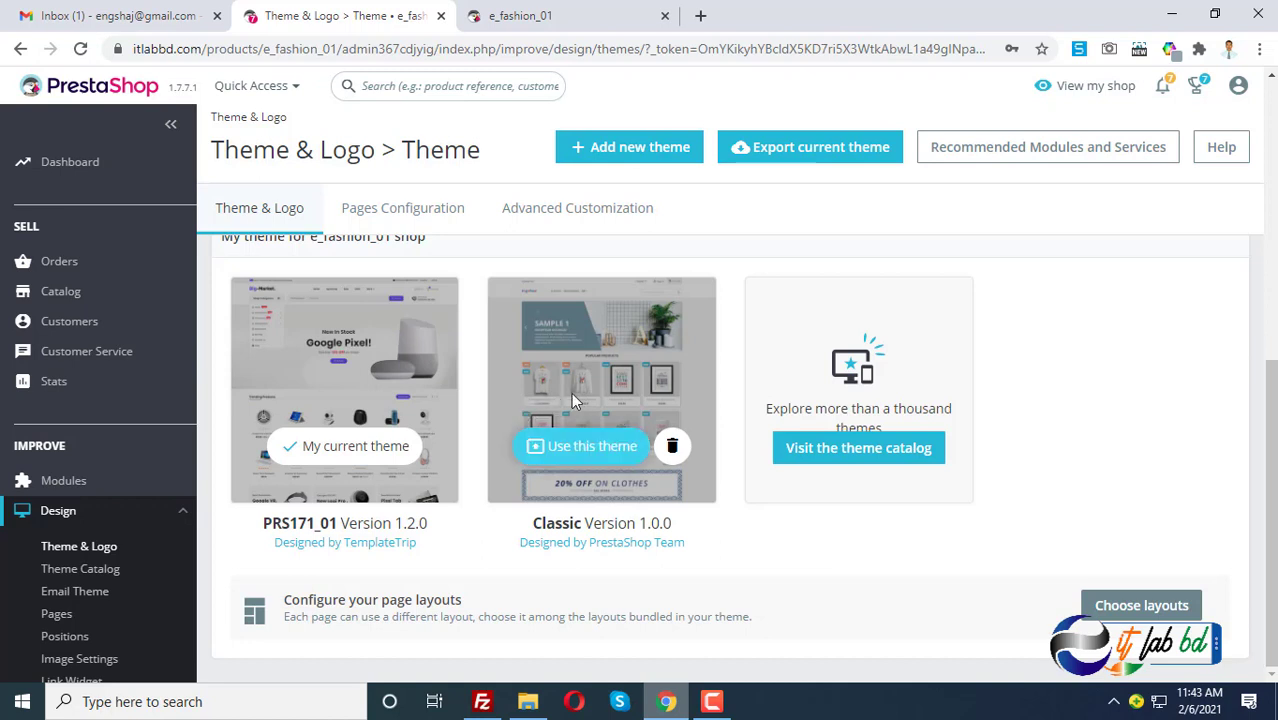
{"action": "mouse_move", "coordinate": [616, 436]}
{"action": "left_click", "coordinate": [714, 703]}
{"action": "left_click", "coordinate": [1196, 596]}
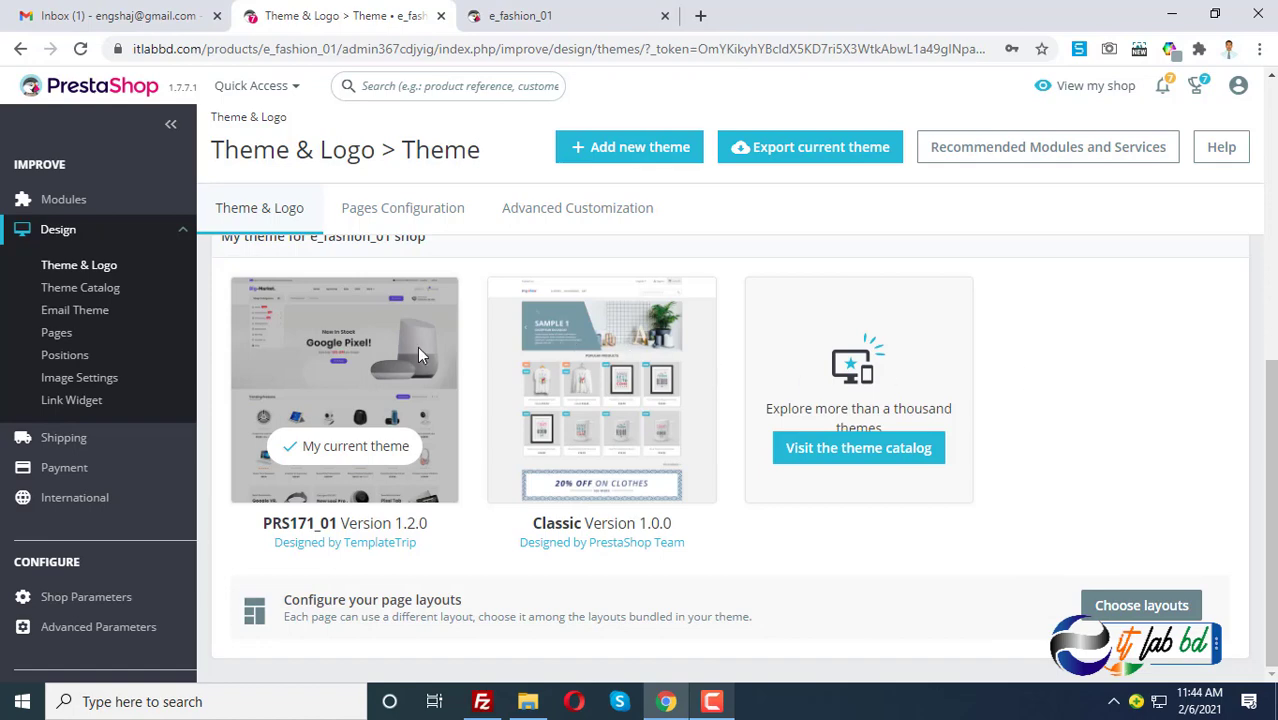
{"action": "scroll", "coordinate": [650, 400], "scroll_direction": "up", "scroll_amount": 3}
{"action": "scroll", "coordinate": [651, 405], "scroll_direction": "down", "scroll_amount": 3}
{"action": "mouse_move", "coordinate": [651, 406]}
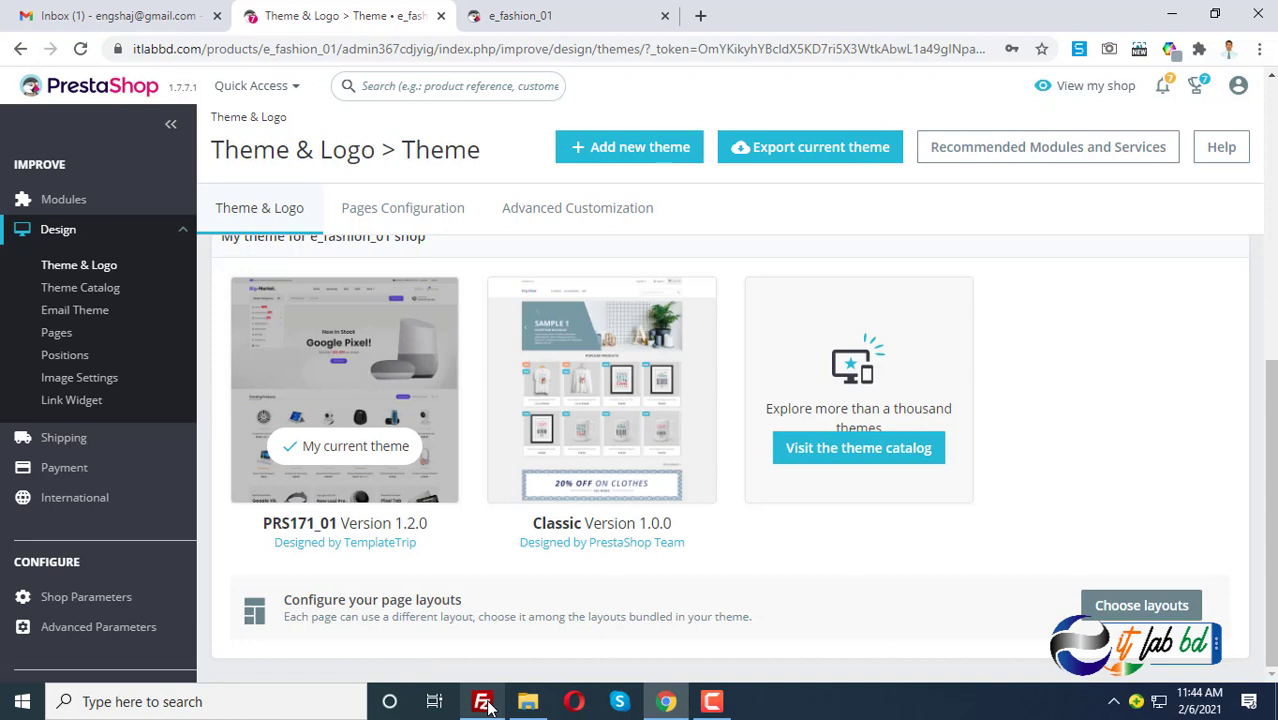
- Look through the back office sections and open the Module Manager
{"action": "scroll", "coordinate": [60, 430], "scroll_direction": "up", "scroll_amount": 3}
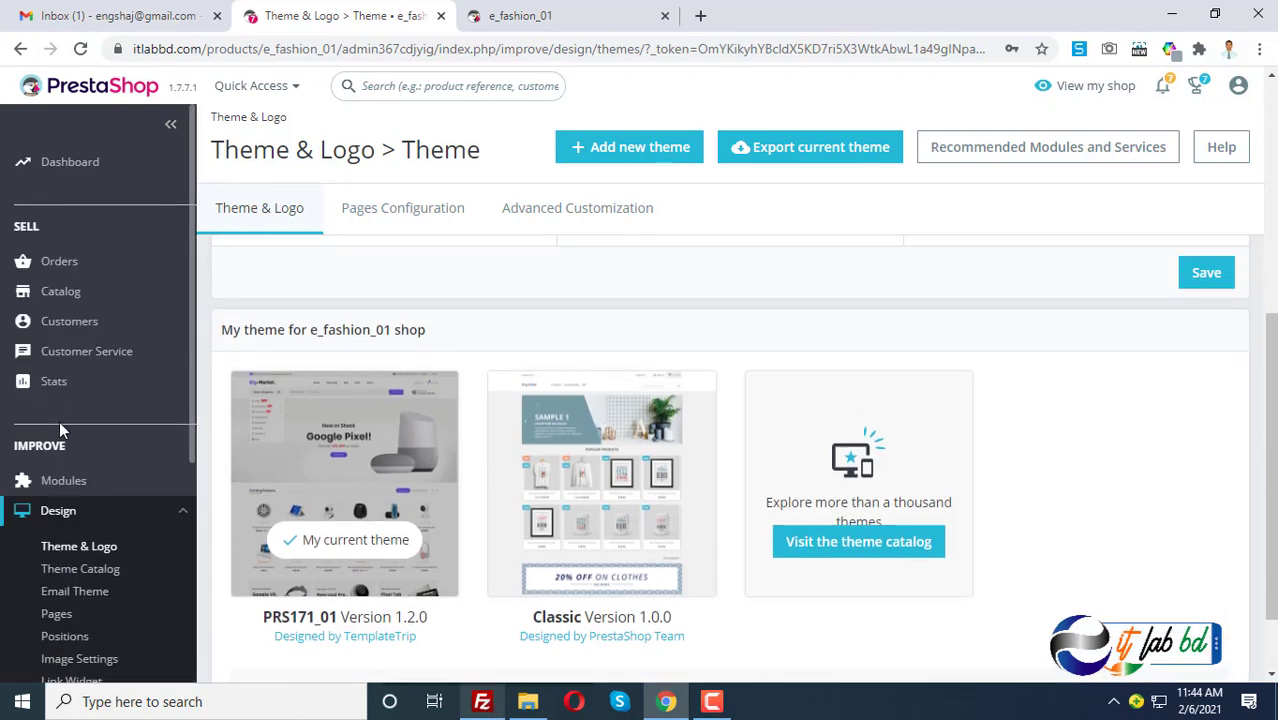
{"action": "scroll", "coordinate": [131, 424], "scroll_direction": "down", "scroll_amount": 4}
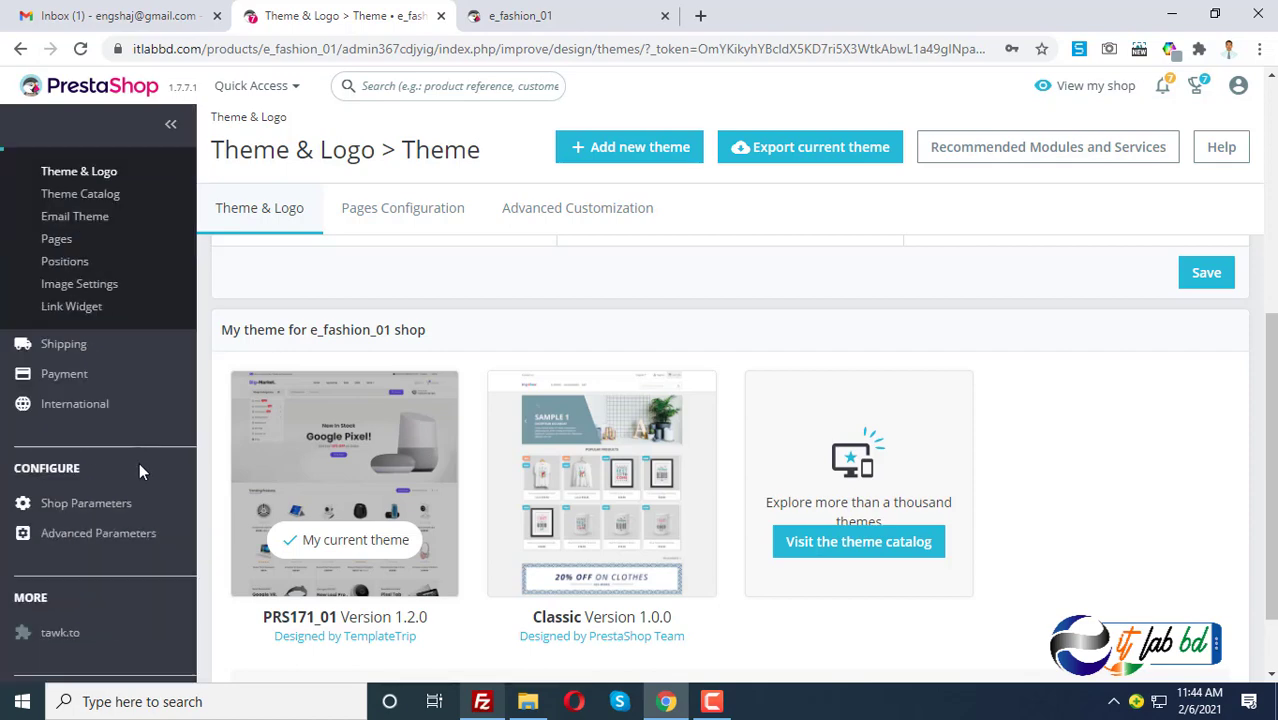
{"action": "scroll", "coordinate": [105, 428], "scroll_direction": "up", "scroll_amount": 3}
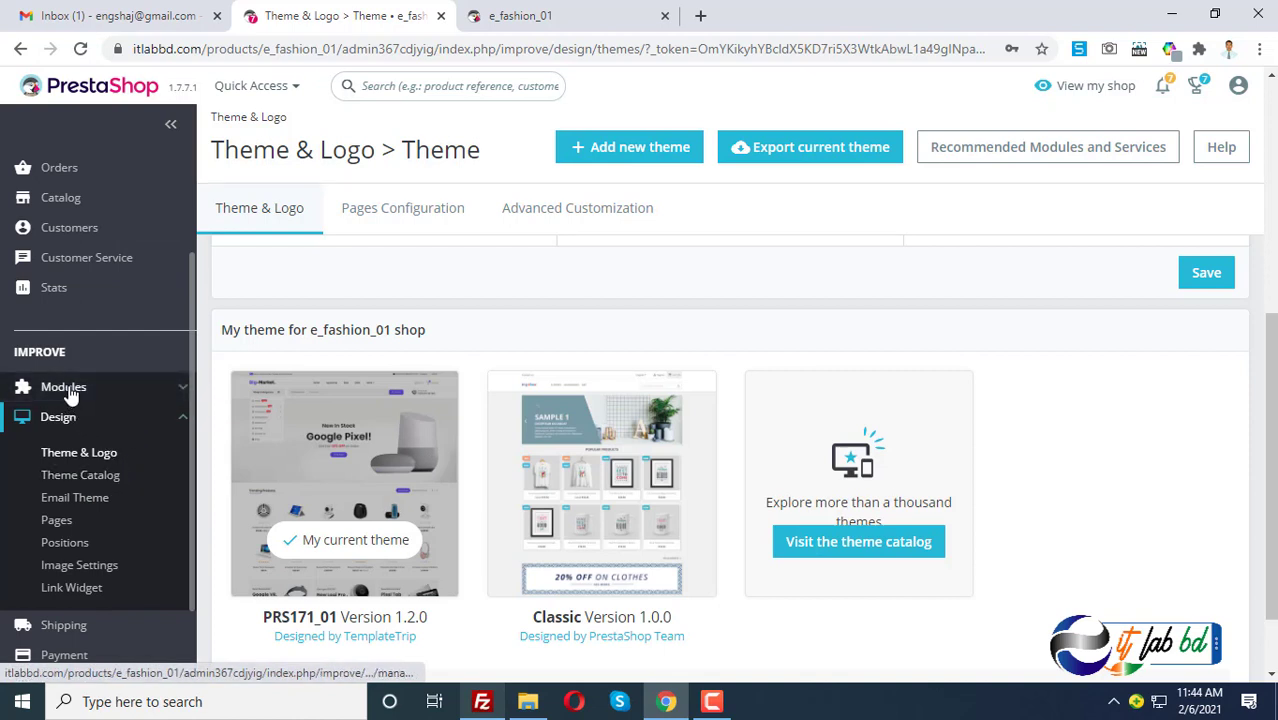
{"action": "mouse_move", "coordinate": [70, 395]}
{"action": "left_click", "coordinate": [92, 426]}
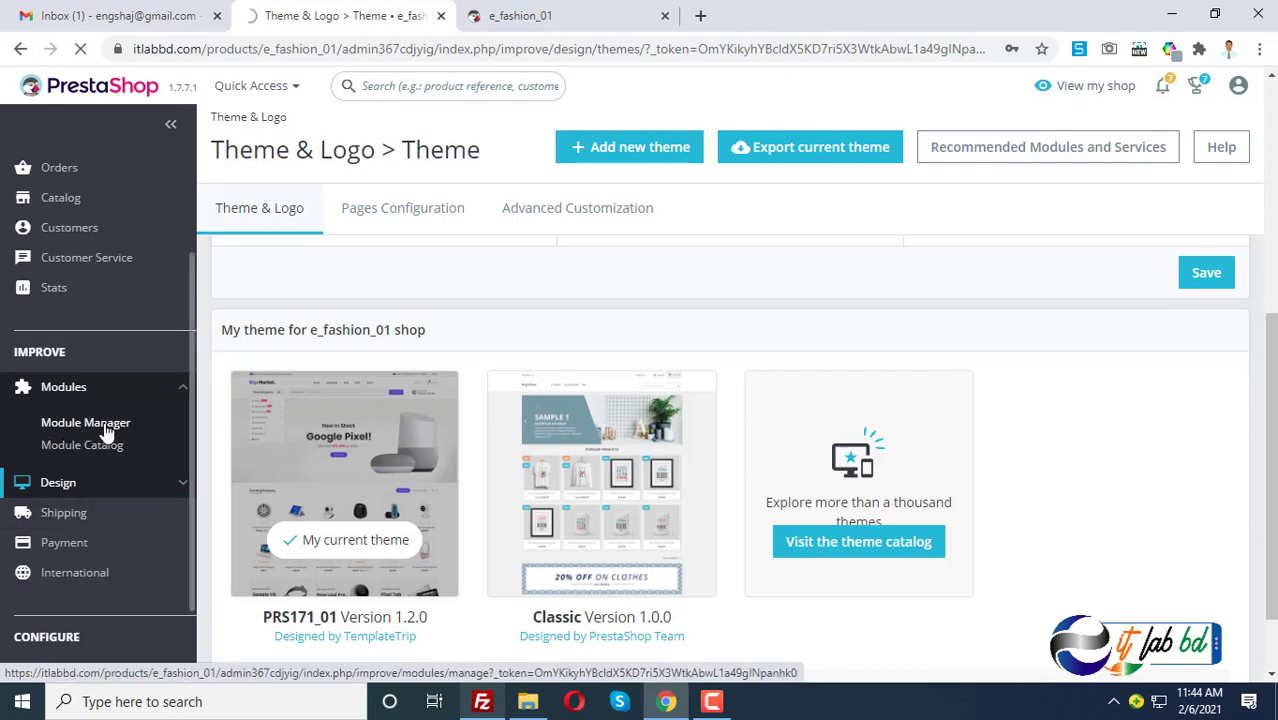
- Find the Theme modules section in the installed modules list and examine its entries
{"action": "scroll", "coordinate": [548, 451], "scroll_direction": "down", "scroll_amount": 20}
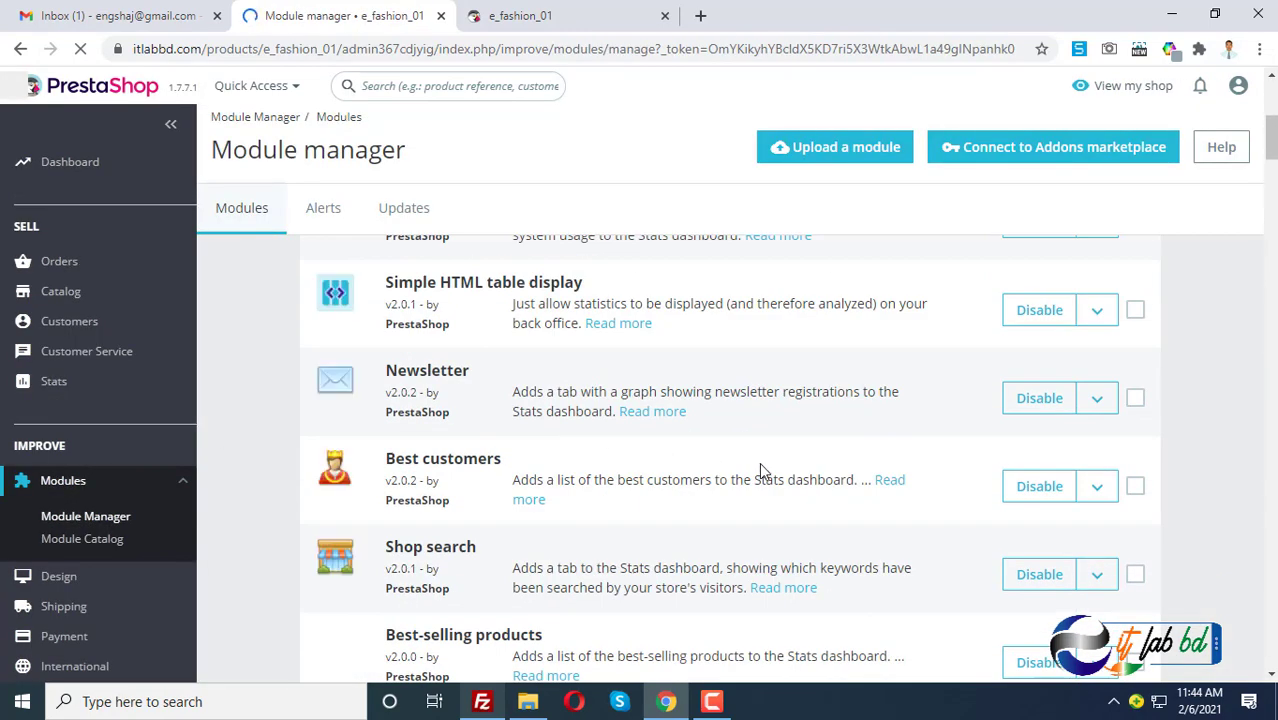
{"action": "scroll", "coordinate": [722, 563], "scroll_direction": "down", "scroll_amount": 10}
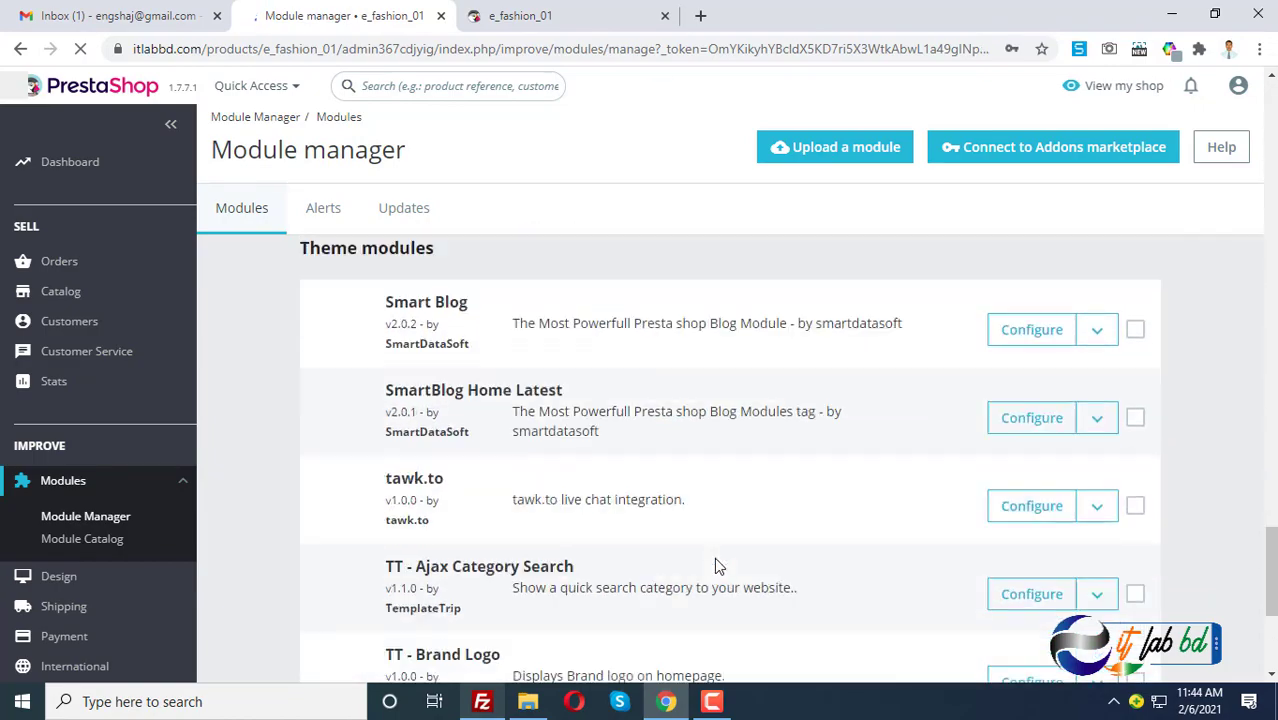
{"action": "scroll", "coordinate": [590, 440], "scroll_direction": "down", "scroll_amount": 15}
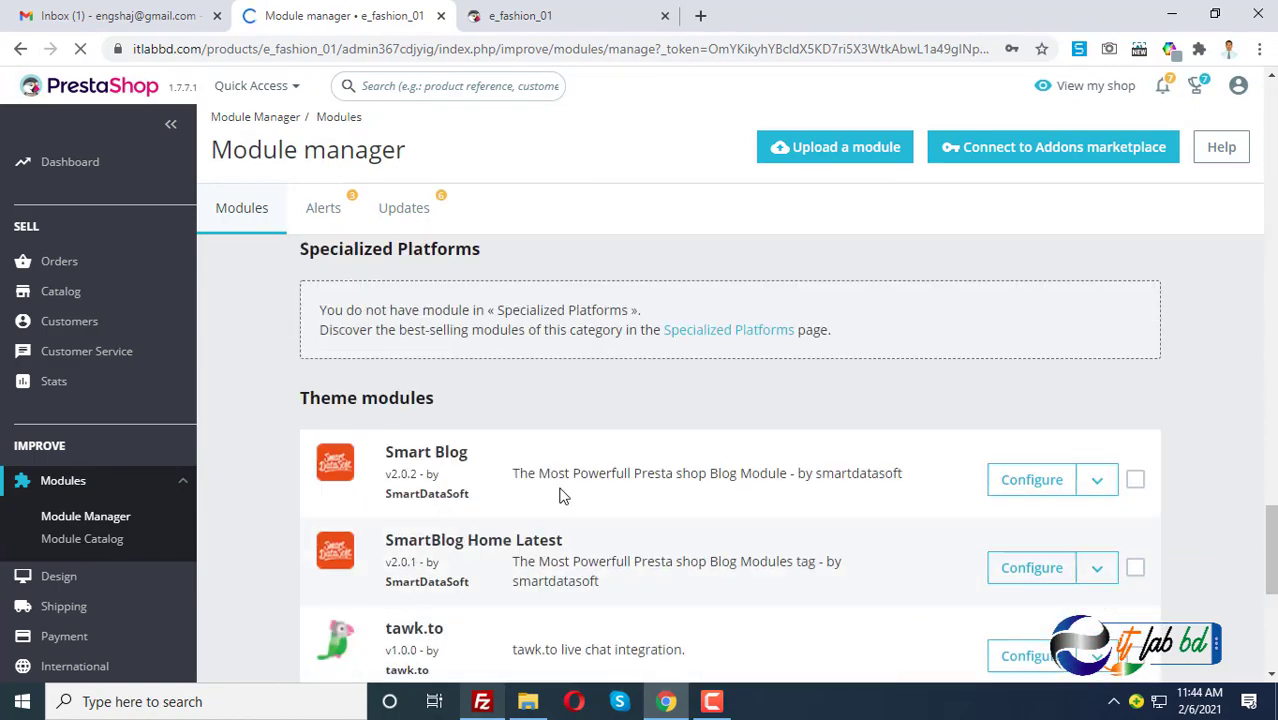
{"action": "scroll", "coordinate": [338, 440], "scroll_direction": "down", "scroll_amount": 2}
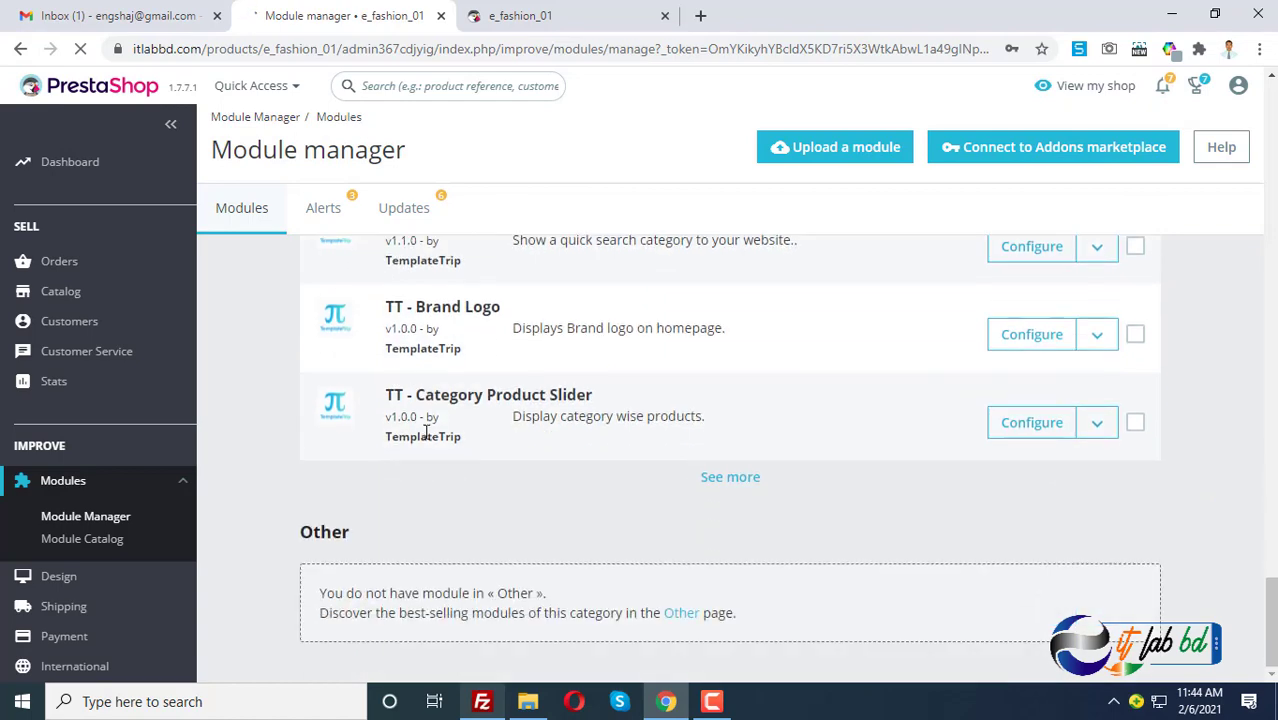
{"action": "scroll", "coordinate": [919, 422], "scroll_direction": "up", "scroll_amount": 3}
{"action": "scroll", "coordinate": [526, 358], "scroll_direction": "up", "scroll_amount": 3}
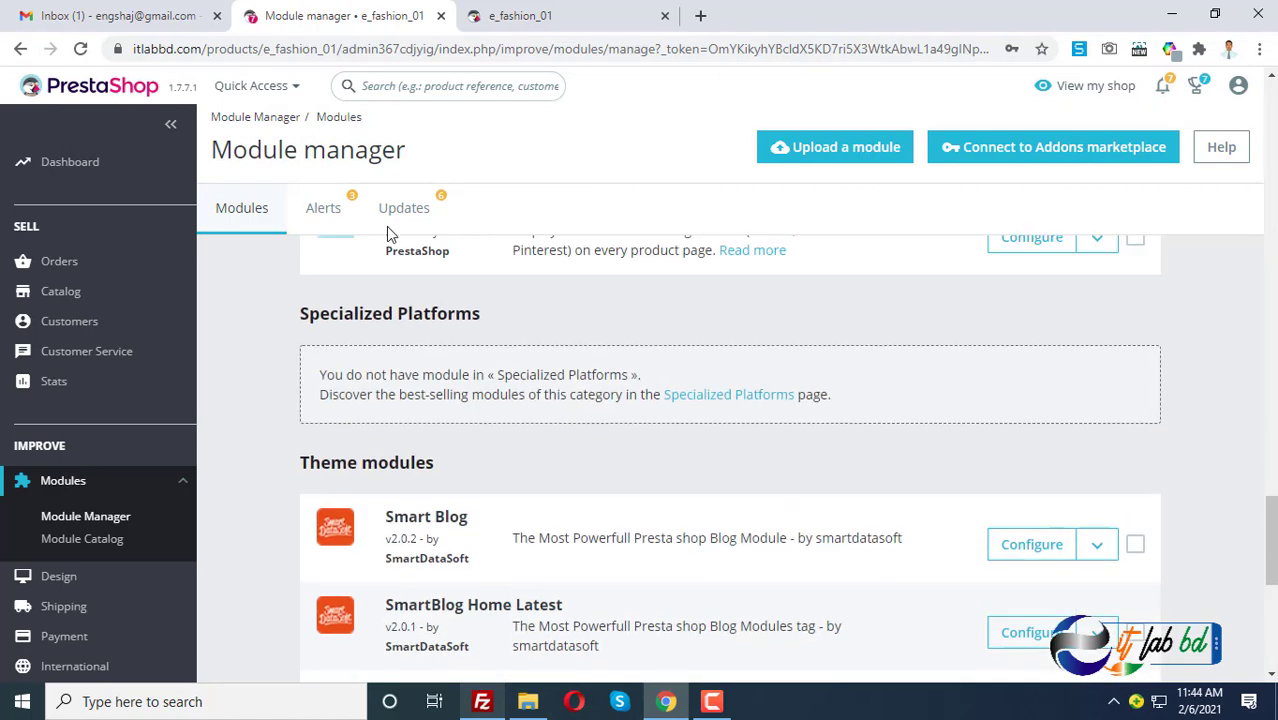
{"action": "scroll", "coordinate": [491, 380], "scroll_direction": "down", "scroll_amount": 5}
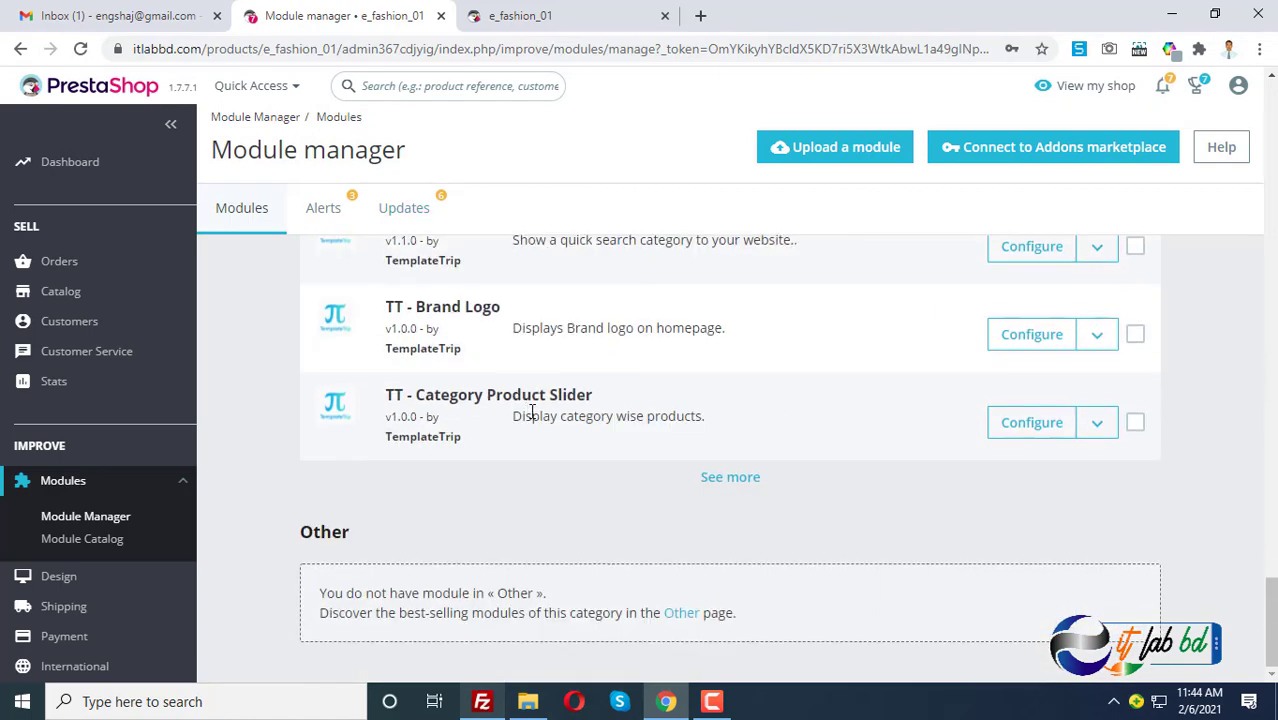
{"action": "scroll", "coordinate": [610, 465], "scroll_direction": "up", "scroll_amount": 4}
{"action": "scroll", "coordinate": [623, 466], "scroll_direction": "down", "scroll_amount": 5}
- Expand the Theme modules list in full, review its modules, and return to the start of the page
{"action": "left_click", "coordinate": [730, 480]}
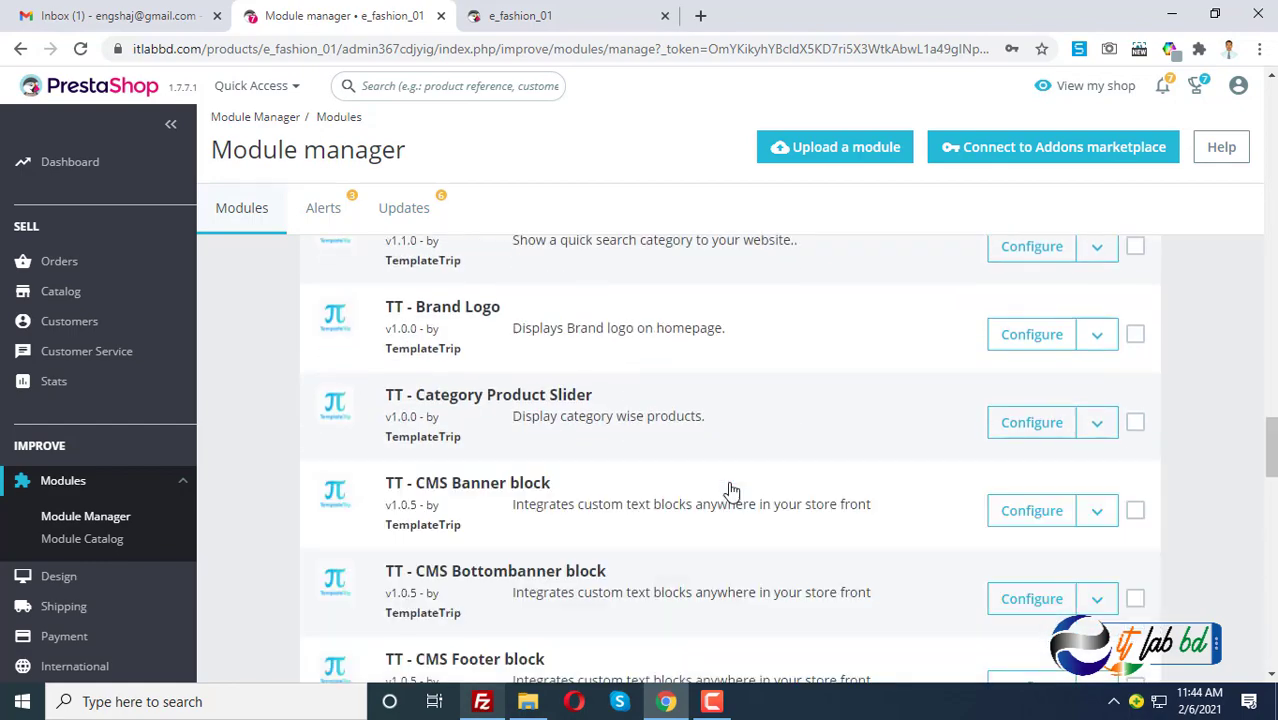
{"action": "scroll", "coordinate": [537, 481], "scroll_direction": "up", "scroll_amount": 8}
{"action": "scroll", "coordinate": [502, 463], "scroll_direction": "down", "scroll_amount": 11}
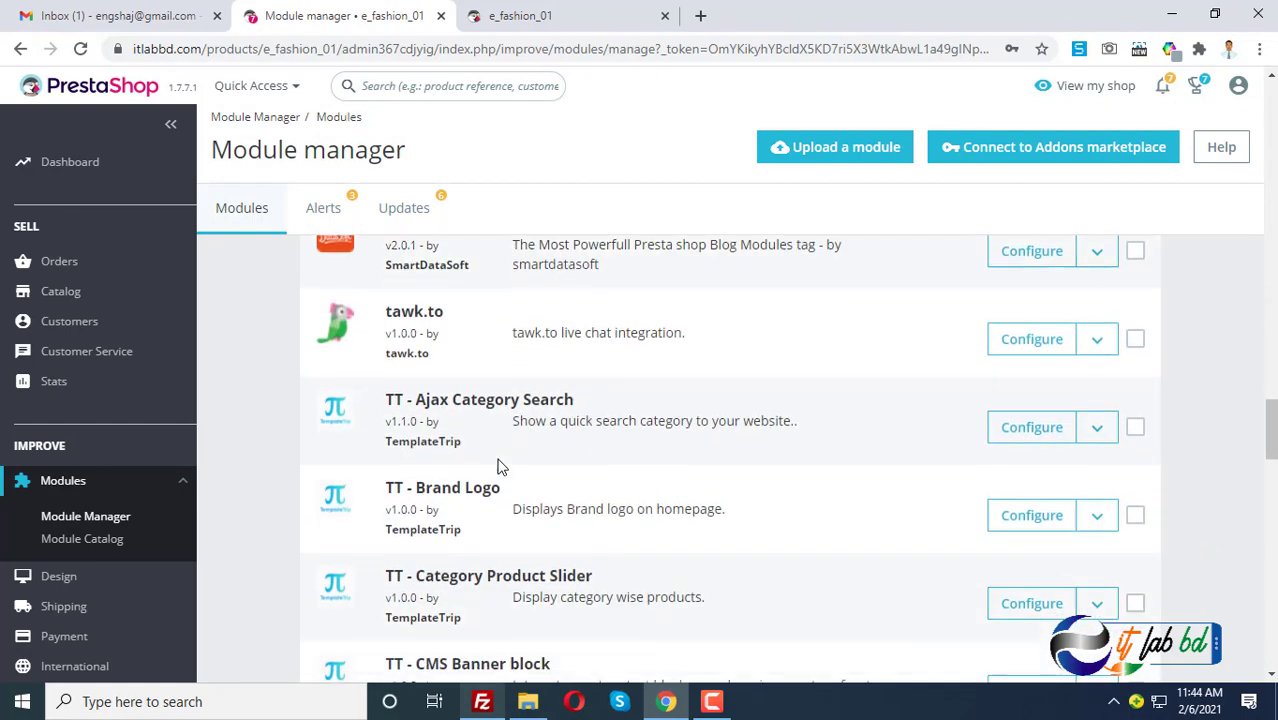
{"action": "scroll", "coordinate": [498, 460], "scroll_direction": "down", "scroll_amount": 20}
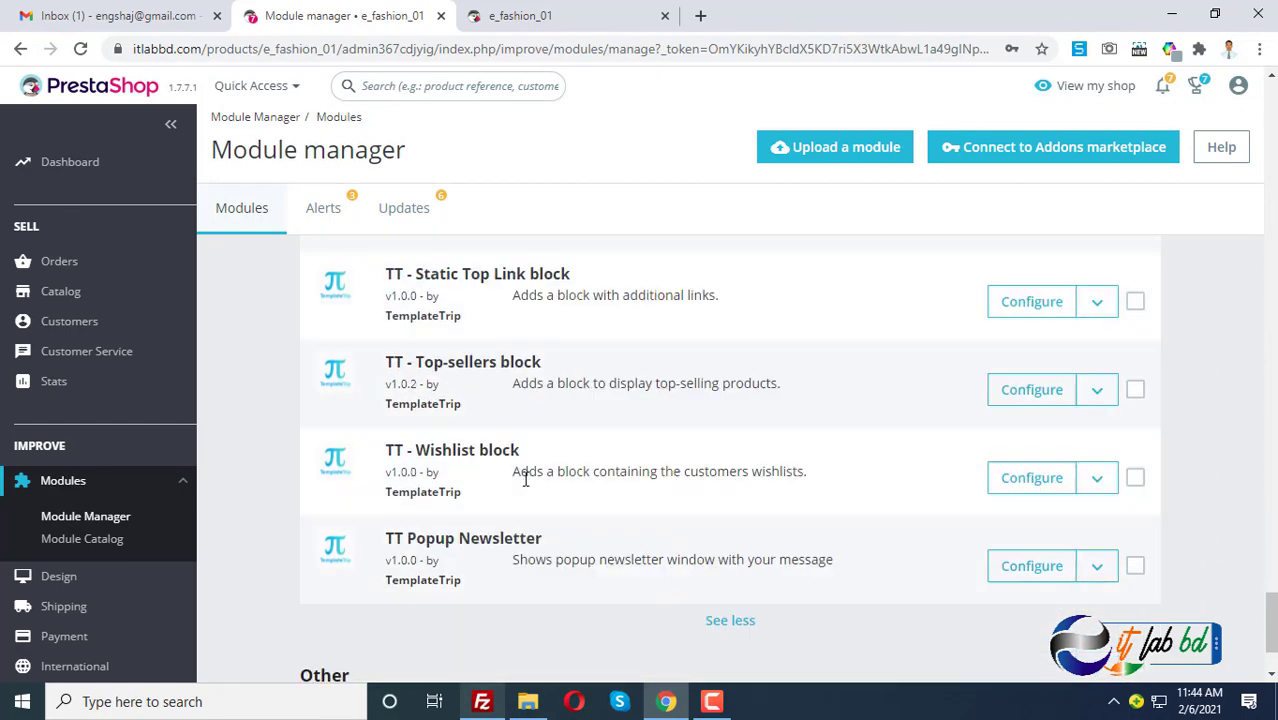
{"action": "scroll", "coordinate": [760, 478], "scroll_direction": "up", "scroll_amount": 20}
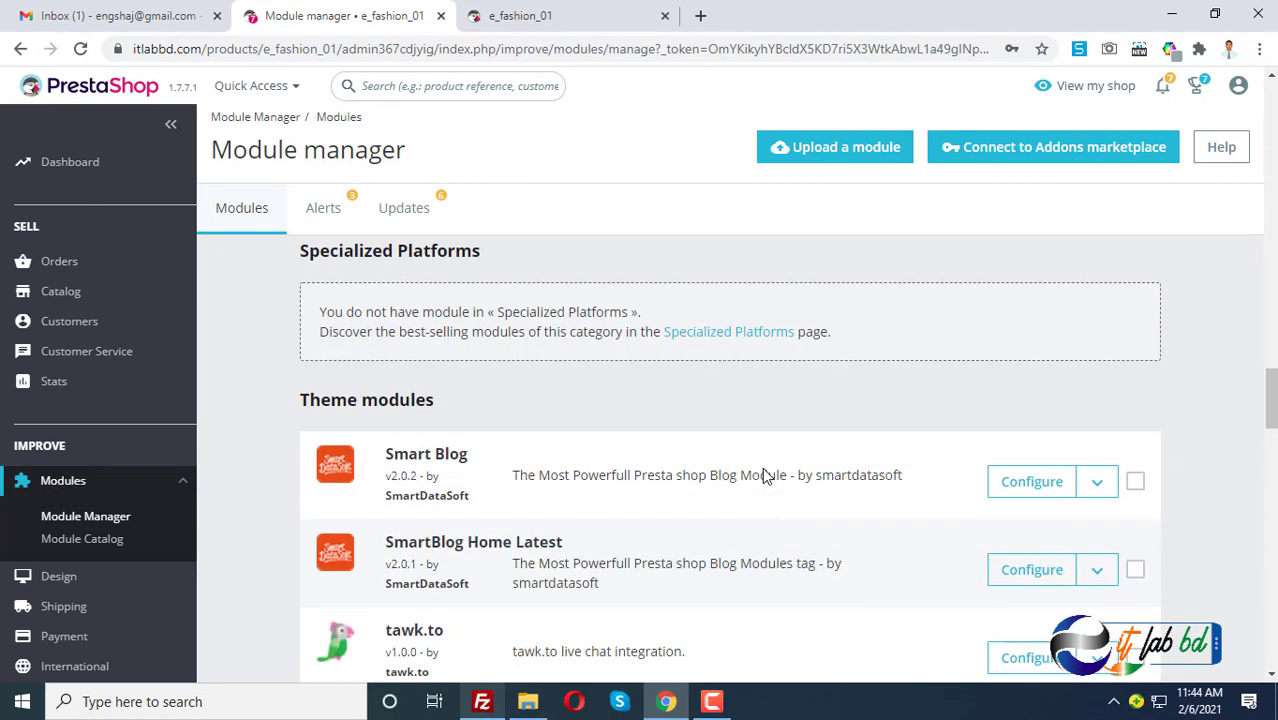
{"action": "scroll", "coordinate": [505, 455], "scroll_direction": "up", "scroll_amount": 20}
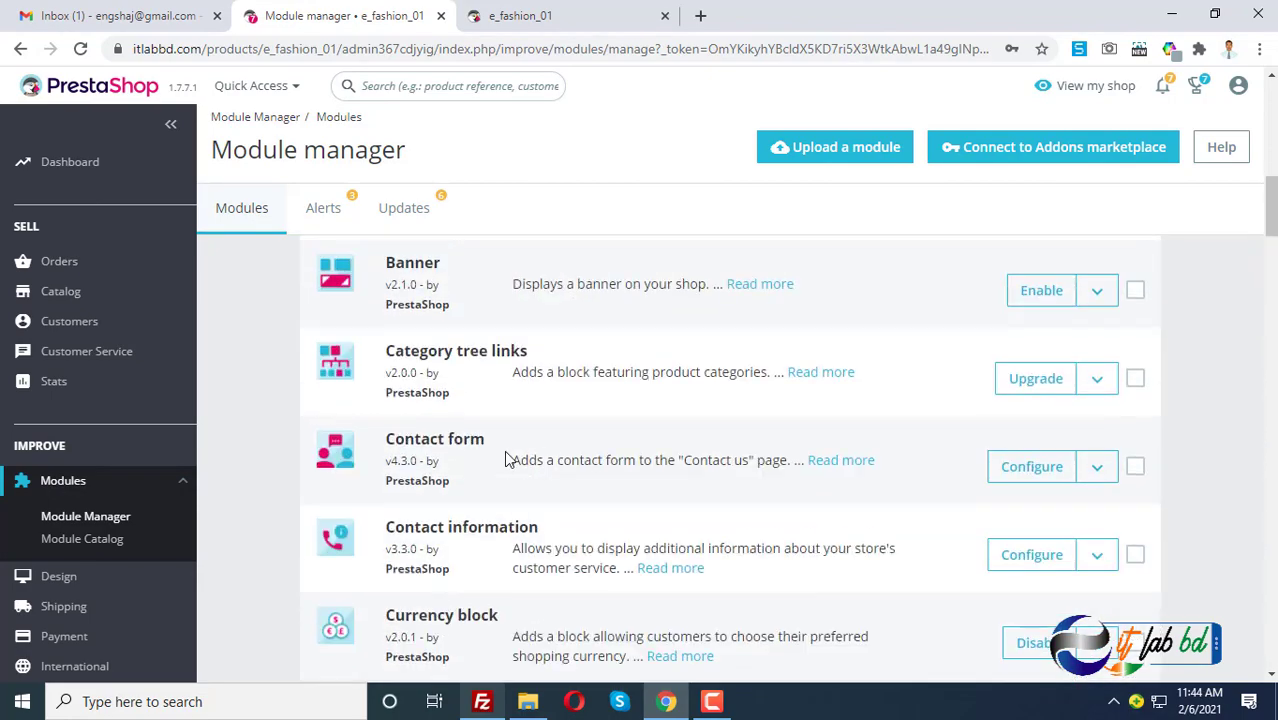
{"action": "scroll", "coordinate": [505, 458], "scroll_direction": "up", "scroll_amount": 5}
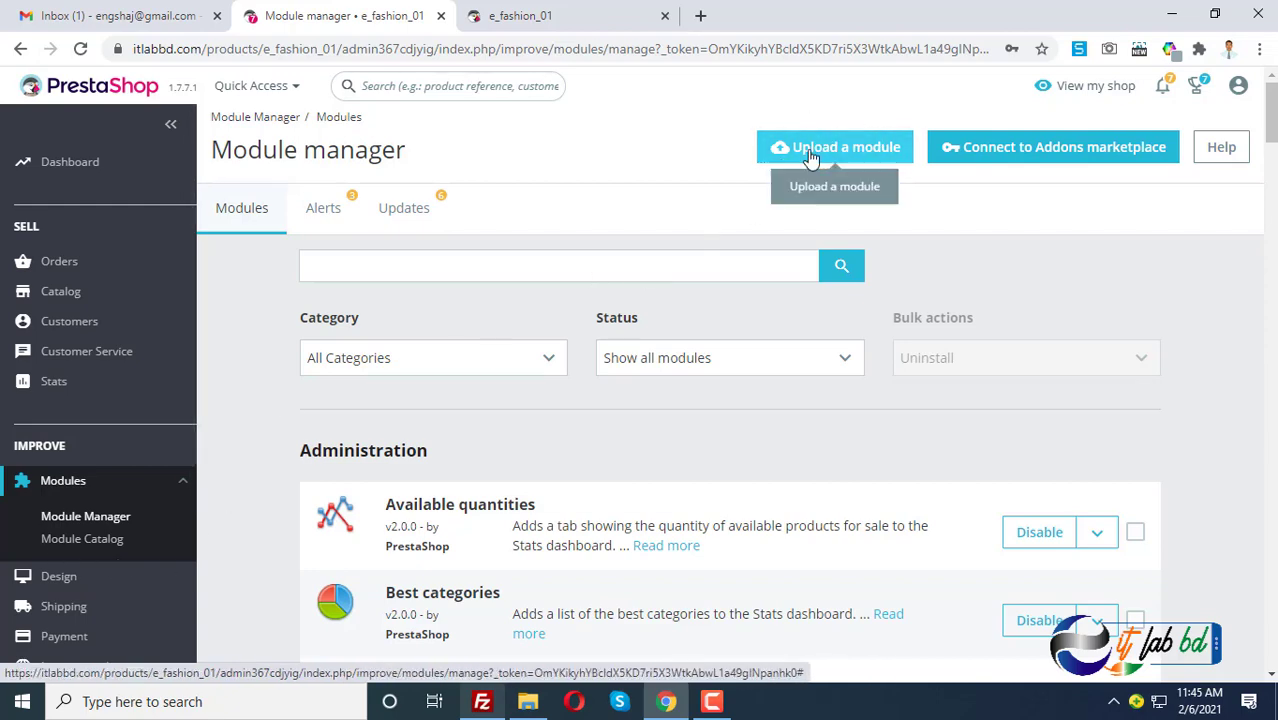
- Upload advanceseo.zip from the prestashop module folder as a new module
{"action": "left_click", "coordinate": [852, 147]}
{"action": "left_click", "coordinate": [730, 288]}
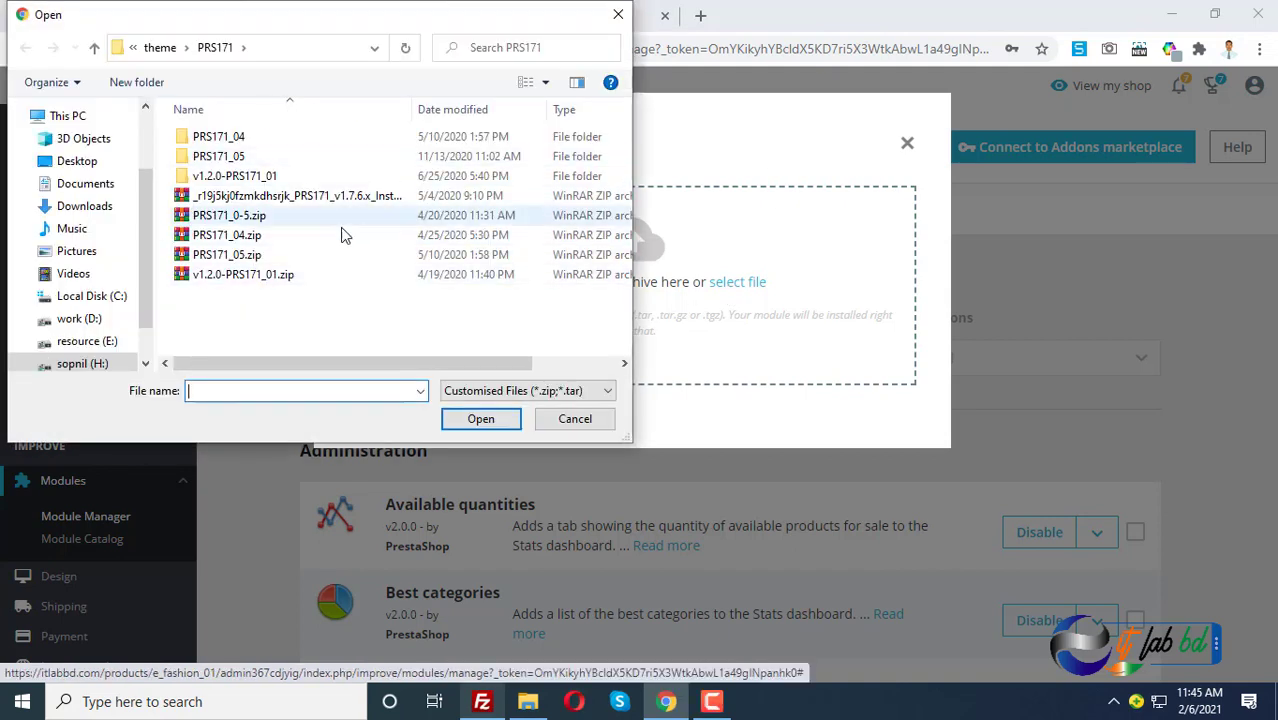
{"action": "left_click", "coordinate": [165, 47]}
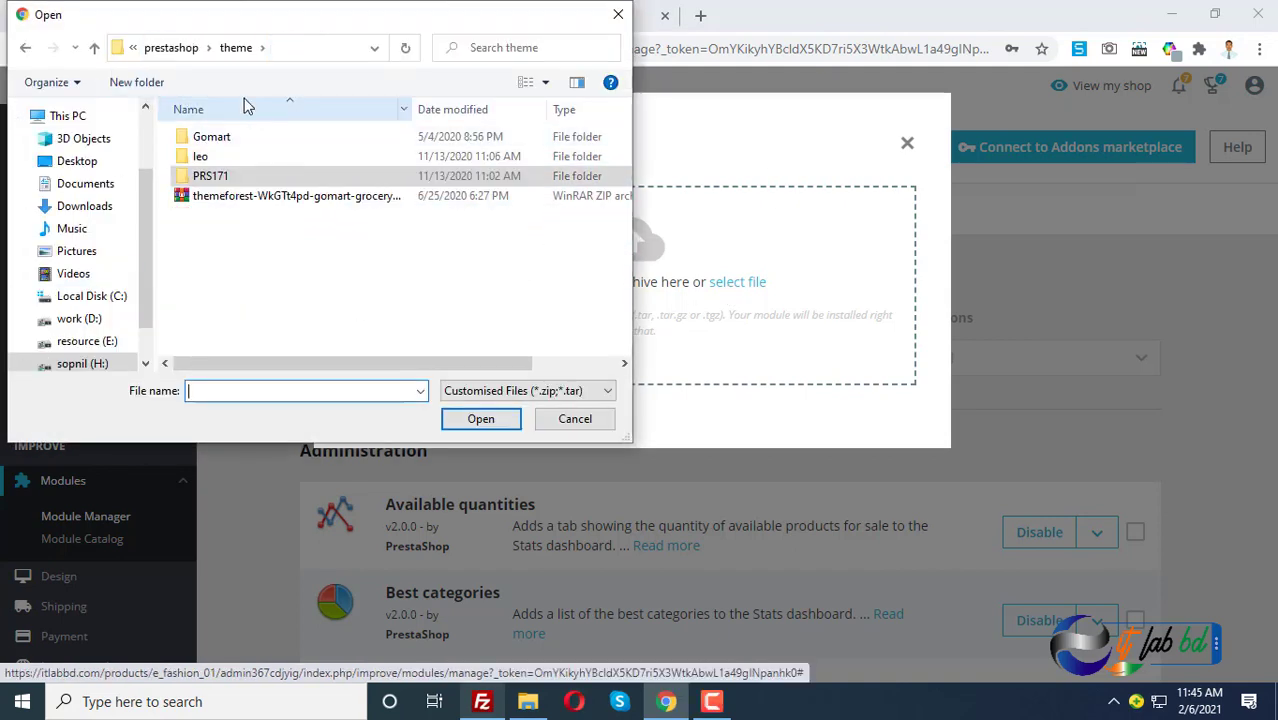
{"action": "left_click", "coordinate": [172, 48]}
{"action": "double_click", "coordinate": [205, 157]}
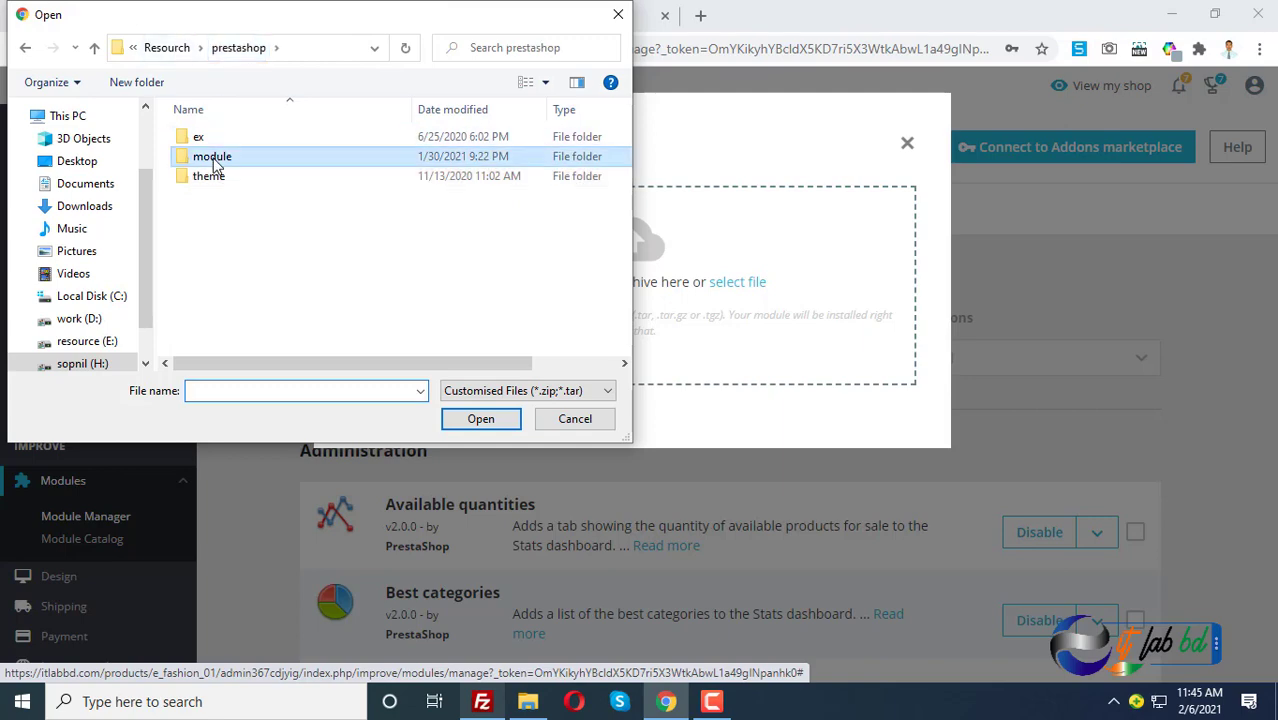
{"action": "scroll", "coordinate": [280, 236], "scroll_direction": "down", "scroll_amount": 2}
{"action": "scroll", "coordinate": [278, 242], "scroll_direction": "up", "scroll_amount": 2}
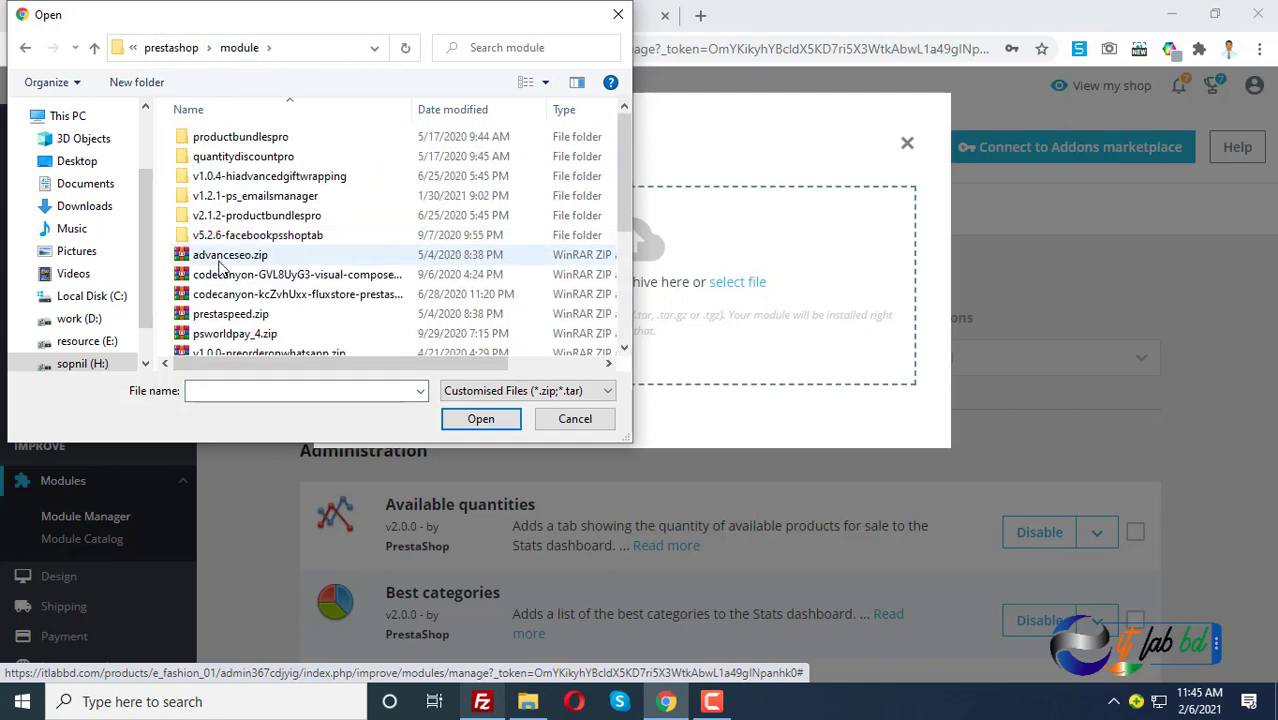
{"action": "scroll", "coordinate": [278, 272], "scroll_direction": "down", "scroll_amount": 2}
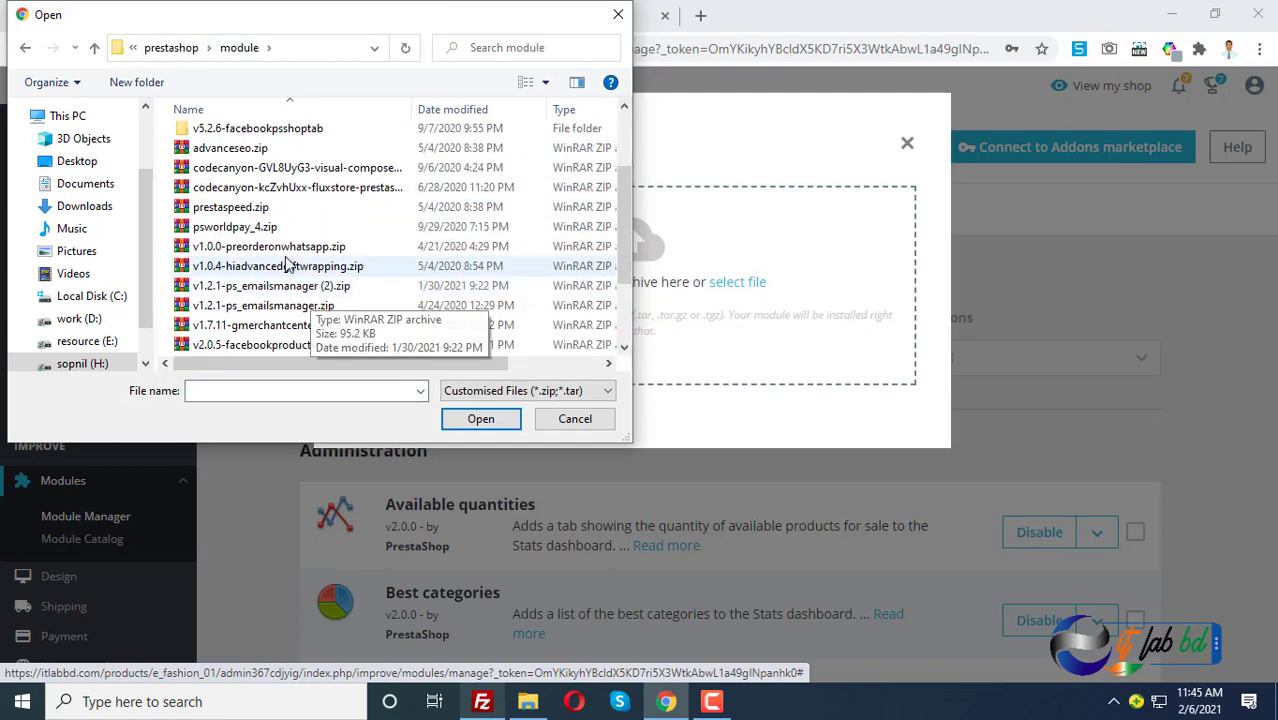
{"action": "double_click", "coordinate": [230, 150]}
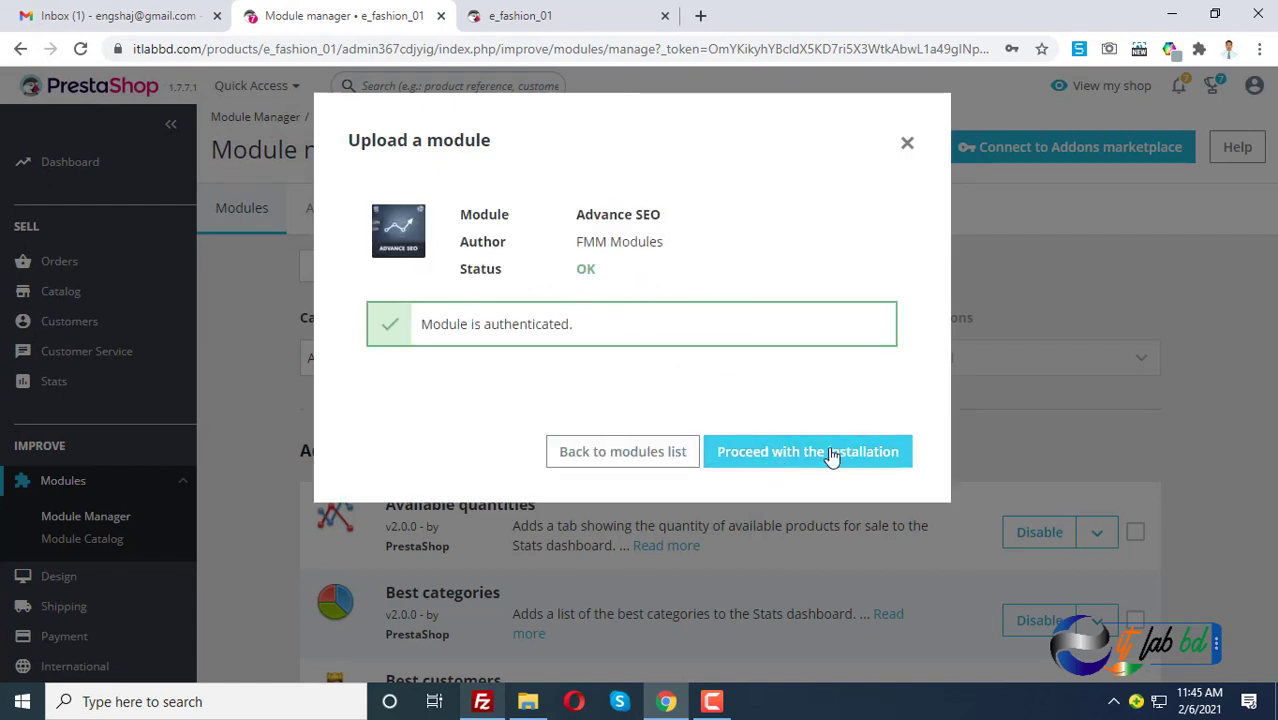
- Proceed with the installation of the Advance SEO module and open its configuration page
{"action": "left_click", "coordinate": [770, 455]}
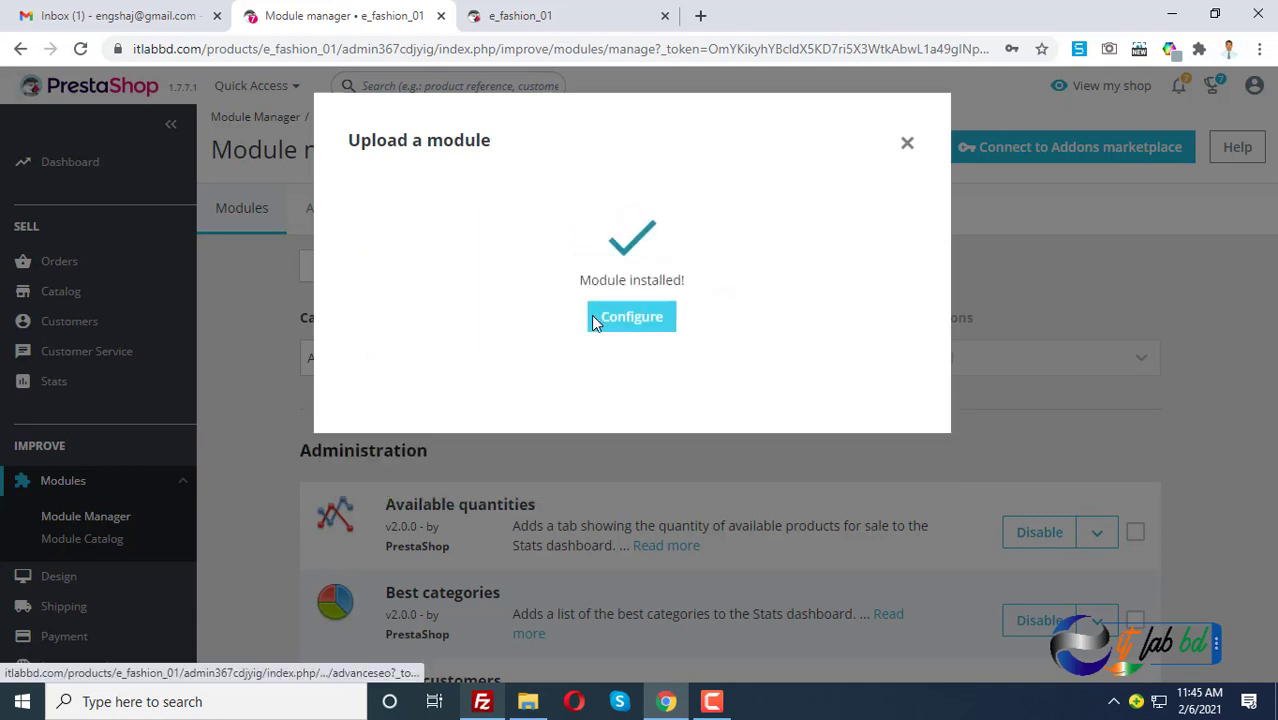
{"action": "left_click", "coordinate": [643, 330]}
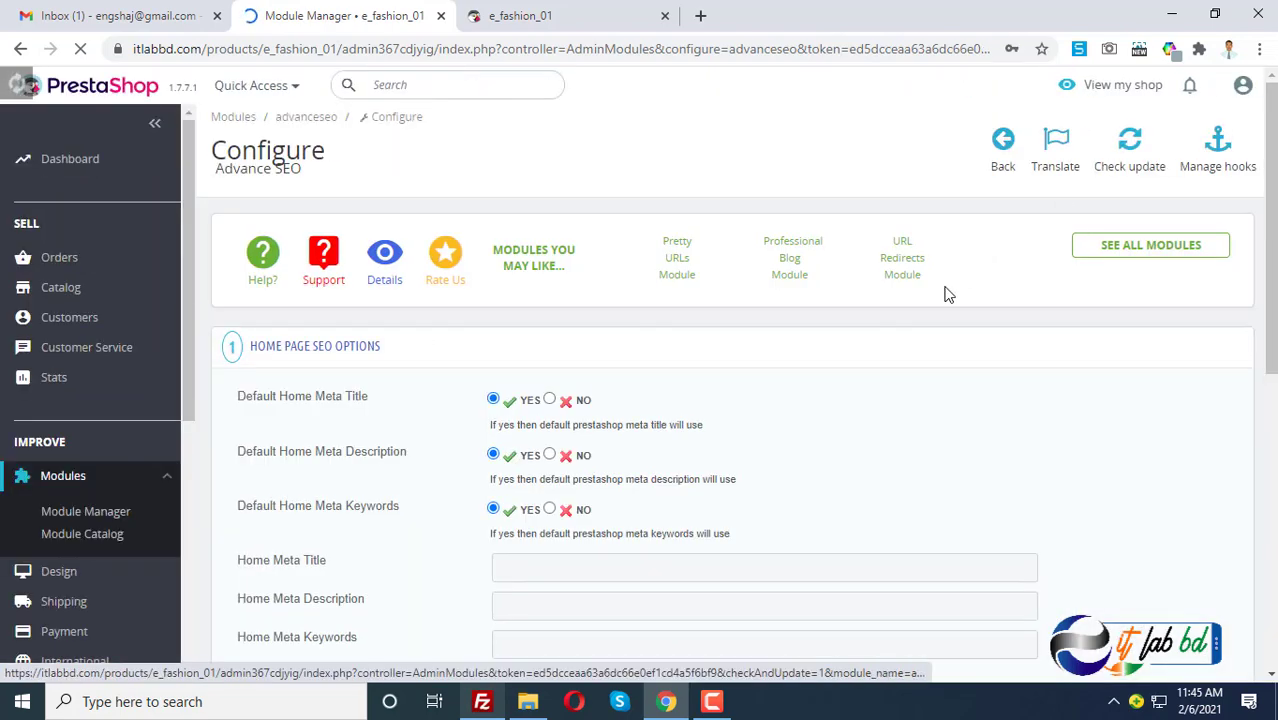
{"action": "scroll", "coordinate": [738, 391], "scroll_direction": "down", "scroll_amount": 2}
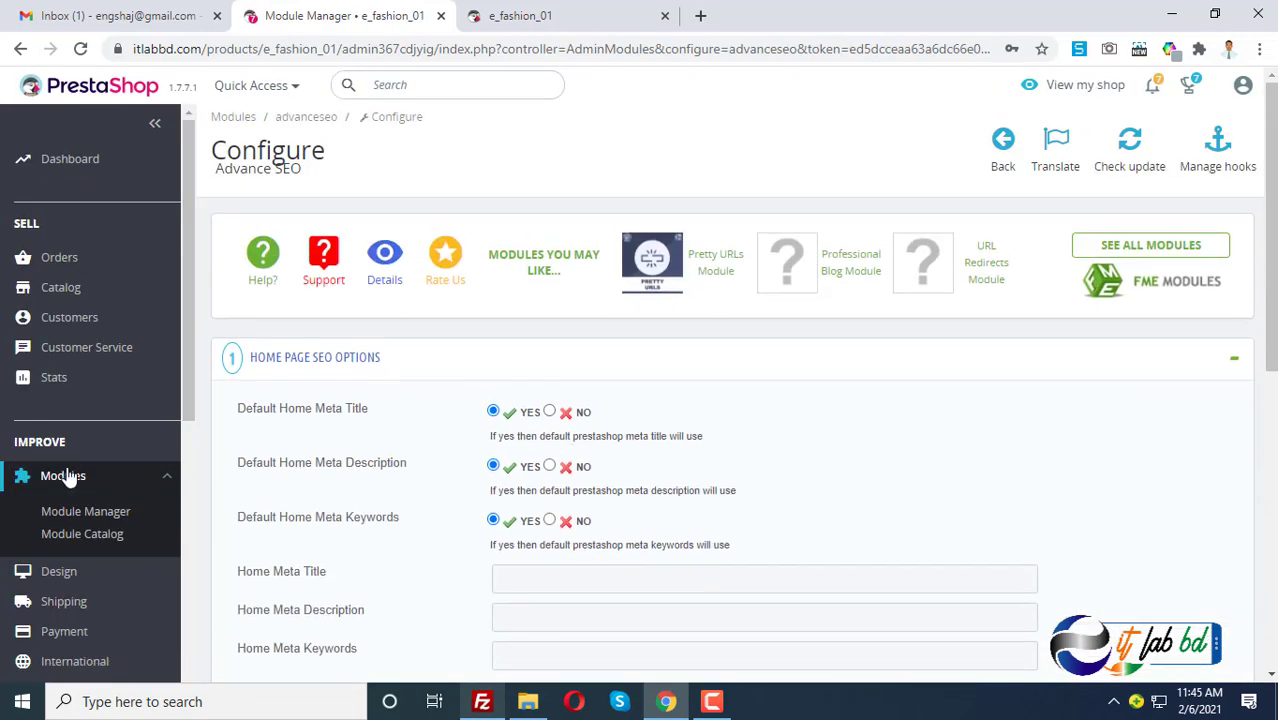
- Return to the Module Manager, then open the Module Catalog and examine the free and paid modules on offer
{"action": "left_click", "coordinate": [80, 513]}
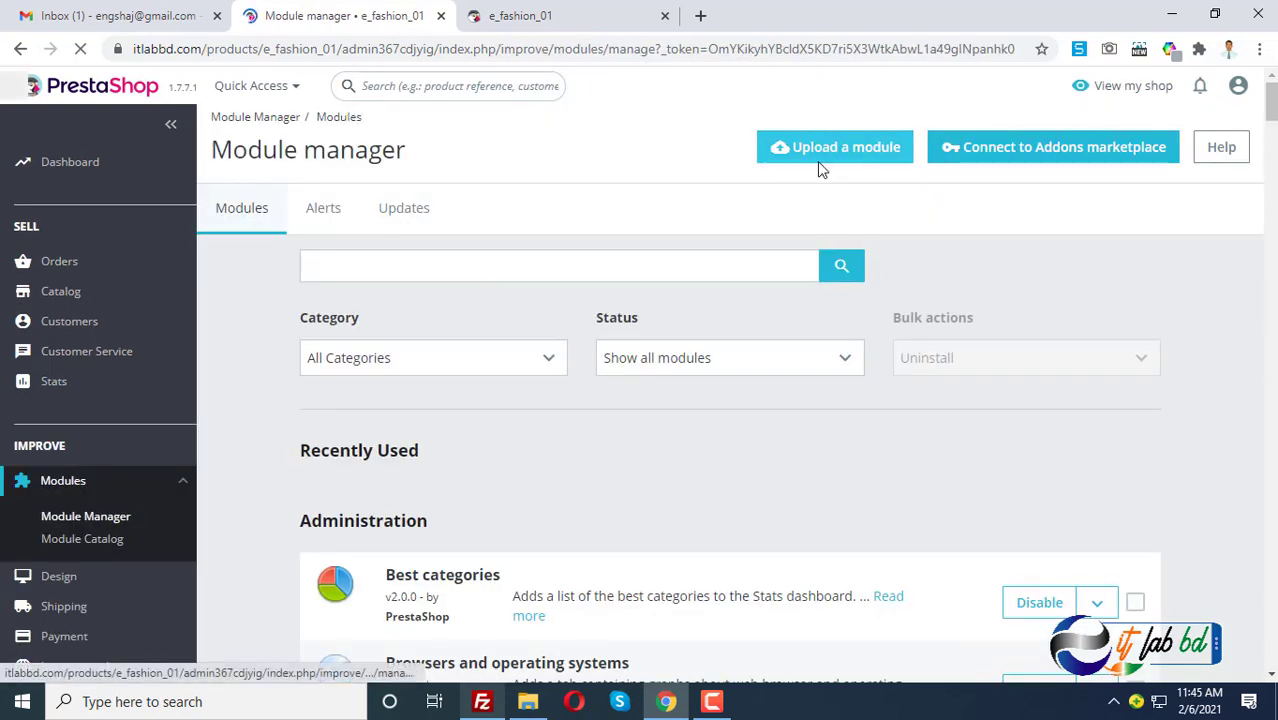
{"action": "scroll", "coordinate": [90, 430], "scroll_direction": "down", "scroll_amount": 1}
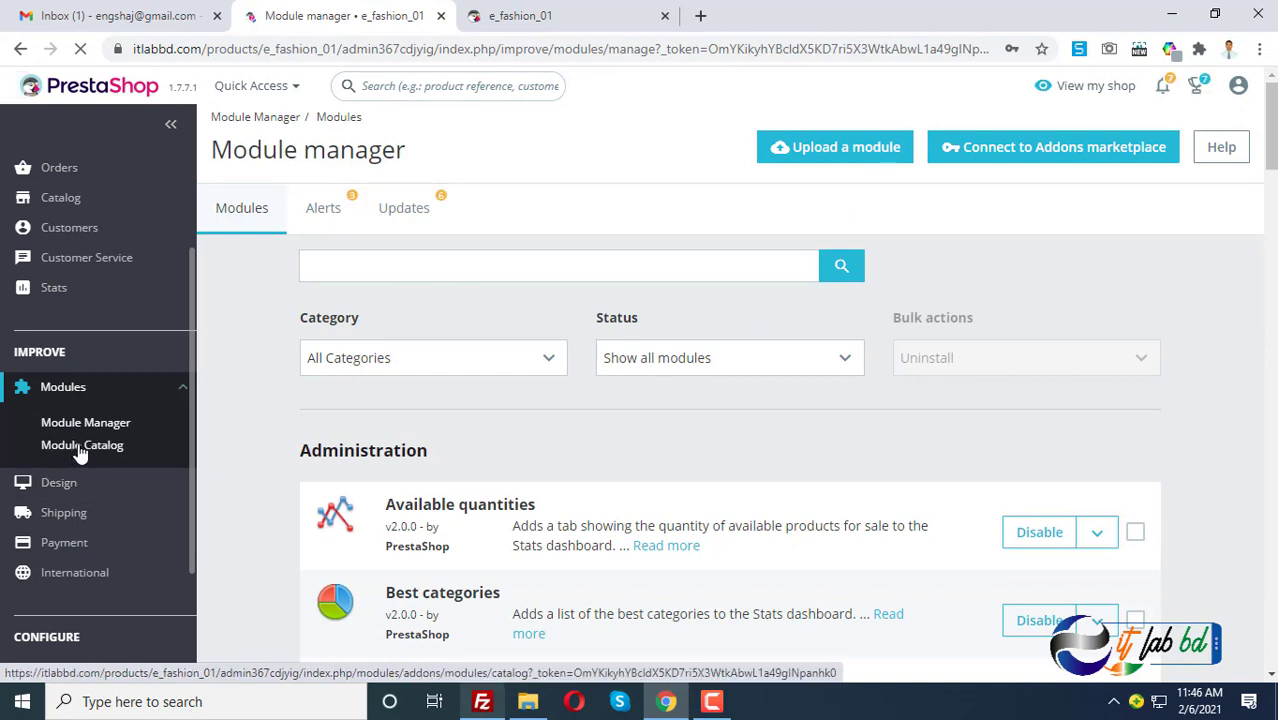
{"action": "left_click", "coordinate": [80, 452]}
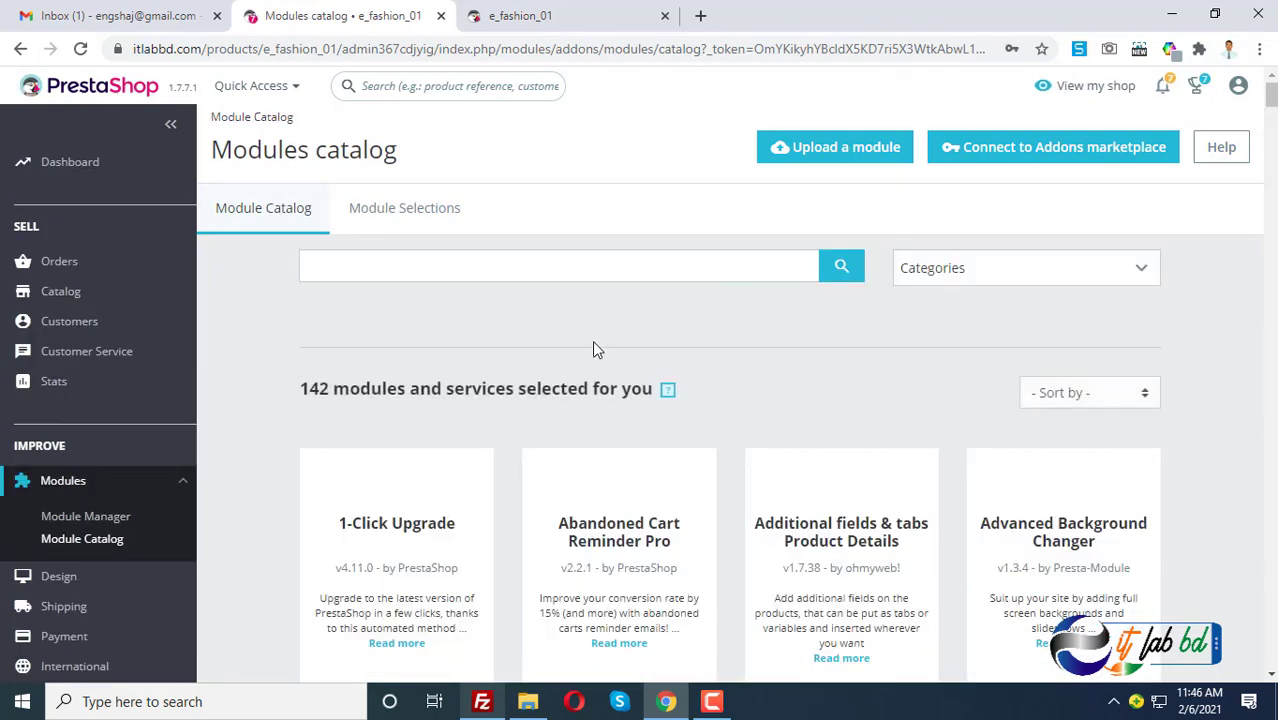
{"action": "scroll", "coordinate": [592, 340], "scroll_direction": "down", "scroll_amount": 2}
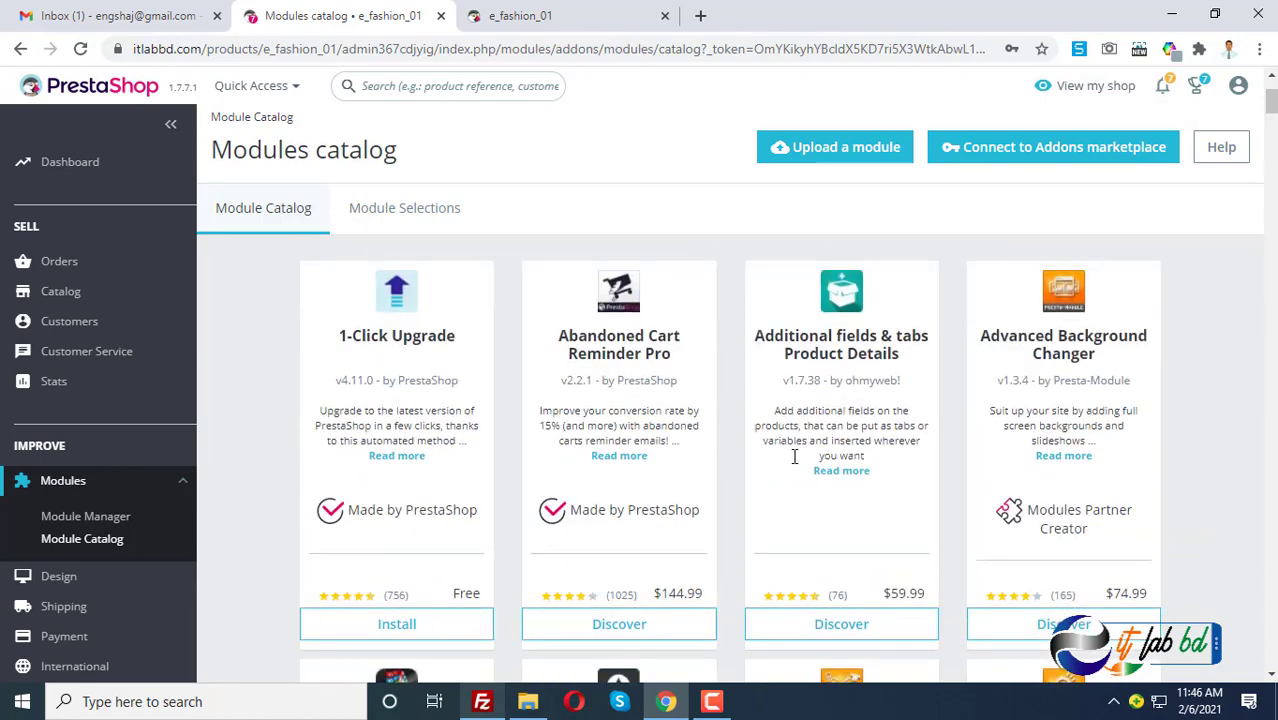
{"action": "scroll", "coordinate": [930, 490], "scroll_direction": "down", "scroll_amount": 2}
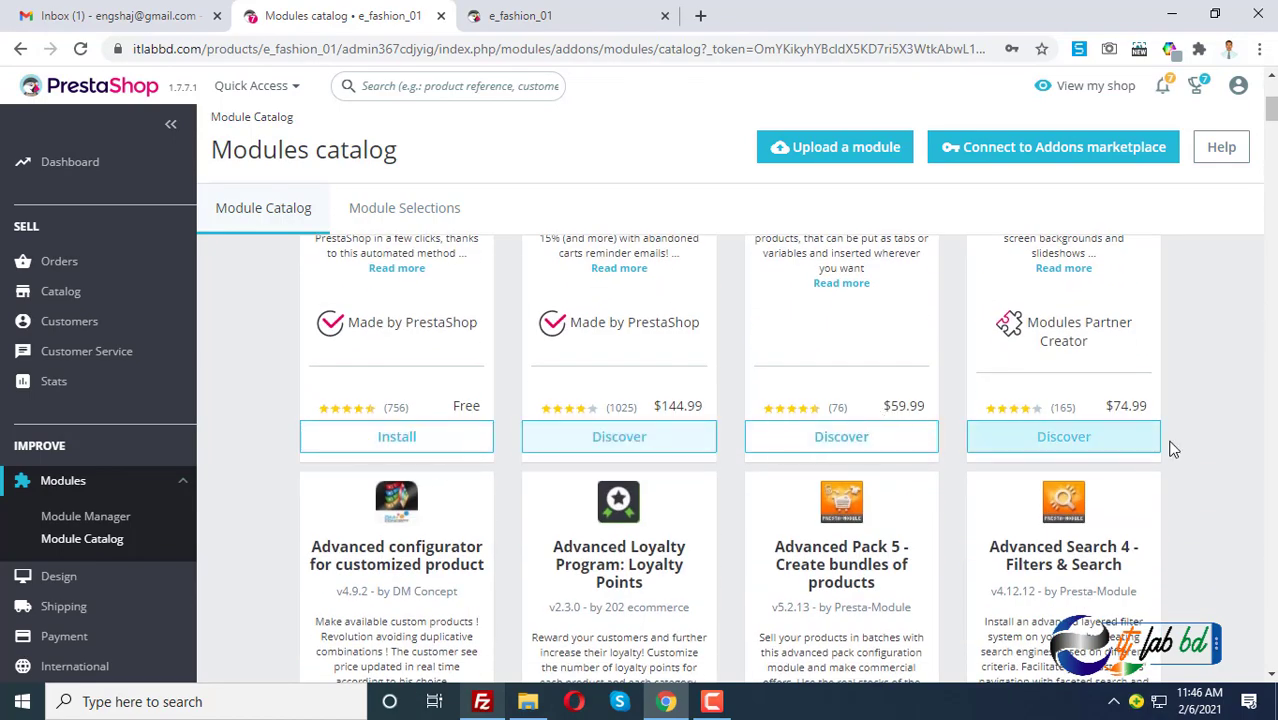
{"action": "scroll", "coordinate": [1173, 450], "scroll_direction": "down", "scroll_amount": 2}
{"action": "scroll", "coordinate": [460, 398], "scroll_direction": "up", "scroll_amount": 4}
{"action": "scroll", "coordinate": [552, 439], "scroll_direction": "down", "scroll_amount": 3}
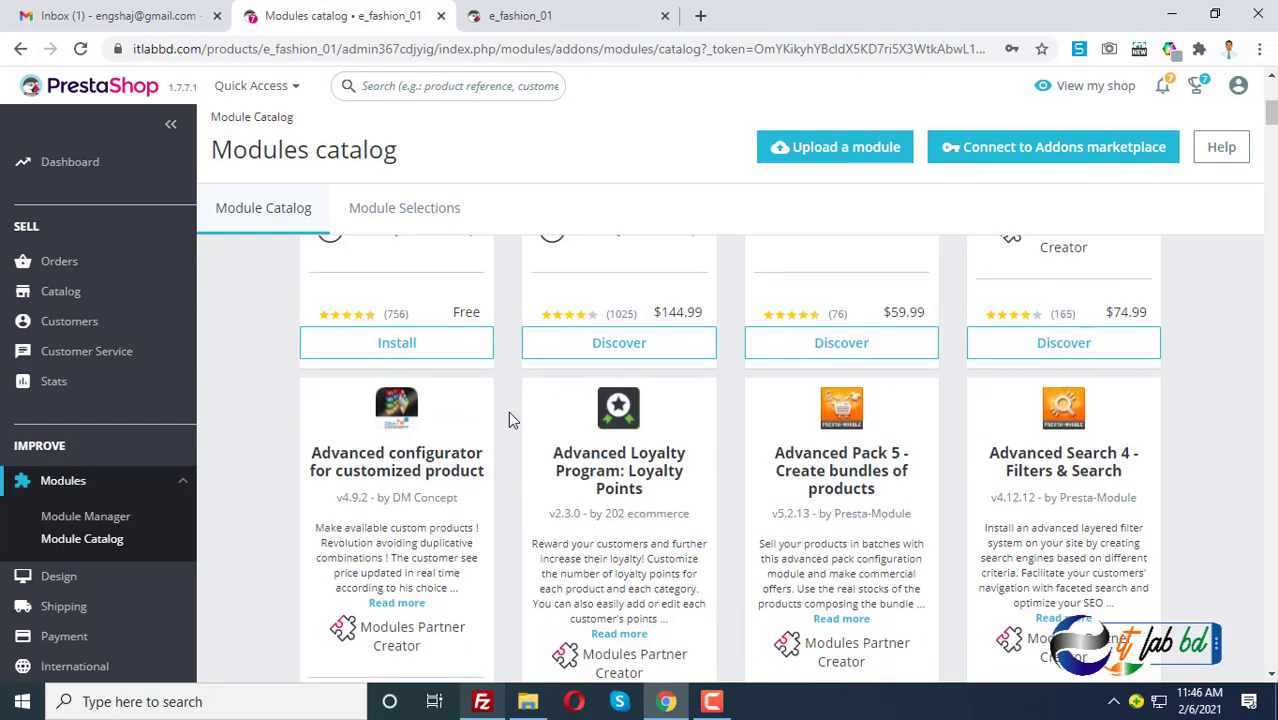
{"action": "scroll", "coordinate": [540, 427], "scroll_direction": "down", "scroll_amount": 3}
{"action": "scroll", "coordinate": [500, 450], "scroll_direction": "up", "scroll_amount": 5}
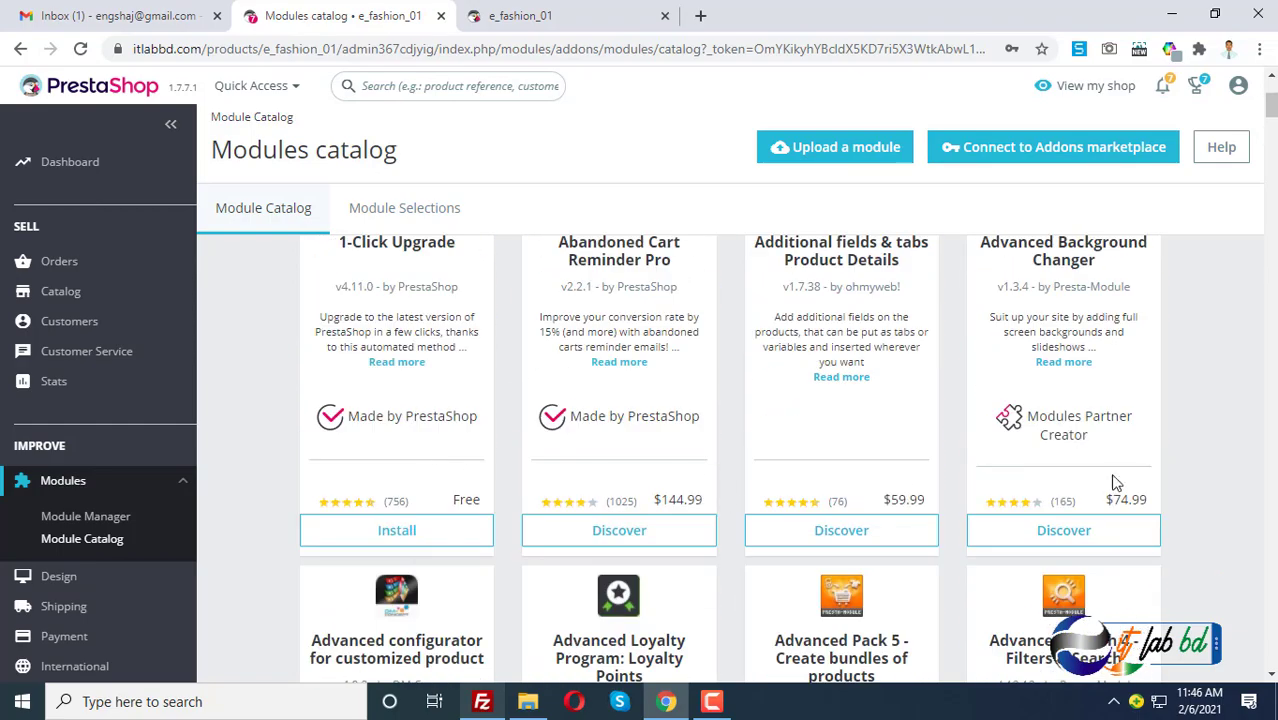
{"action": "scroll", "coordinate": [1116, 483], "scroll_direction": "down", "scroll_amount": 4}
{"action": "scroll", "coordinate": [537, 427], "scroll_direction": "down", "scroll_amount": 3}
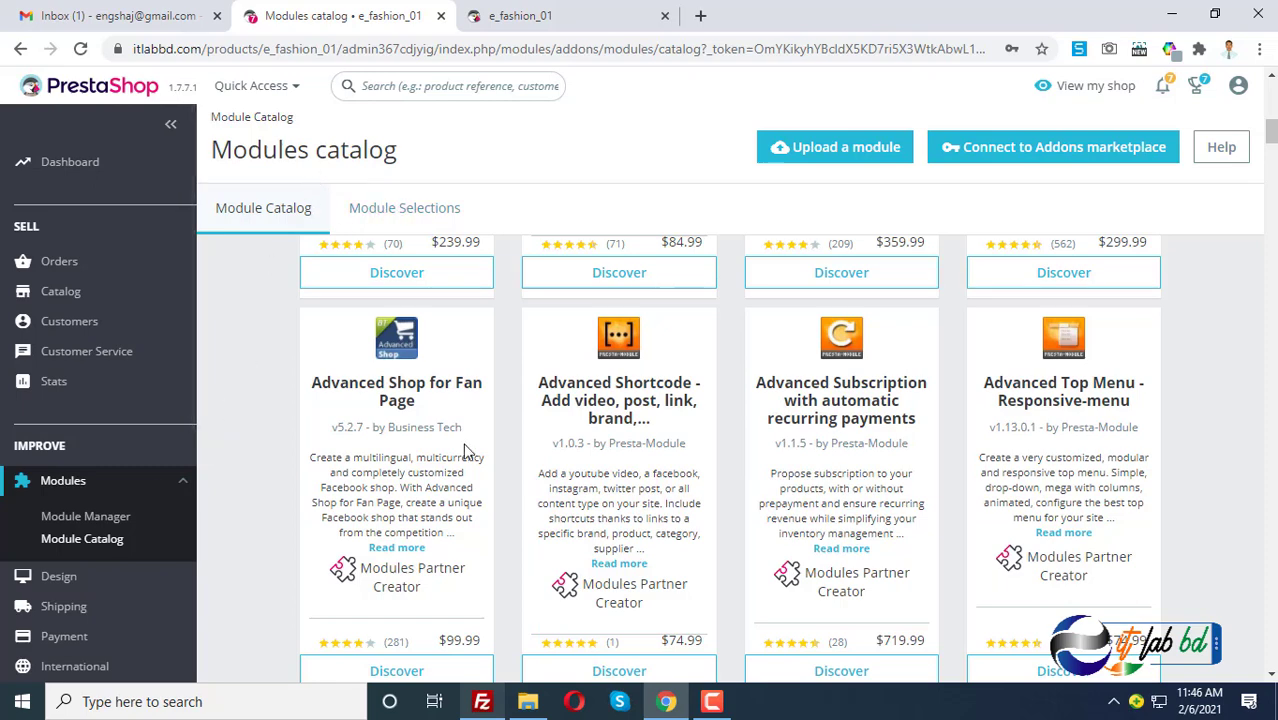
{"action": "left_click", "coordinate": [712, 701]}
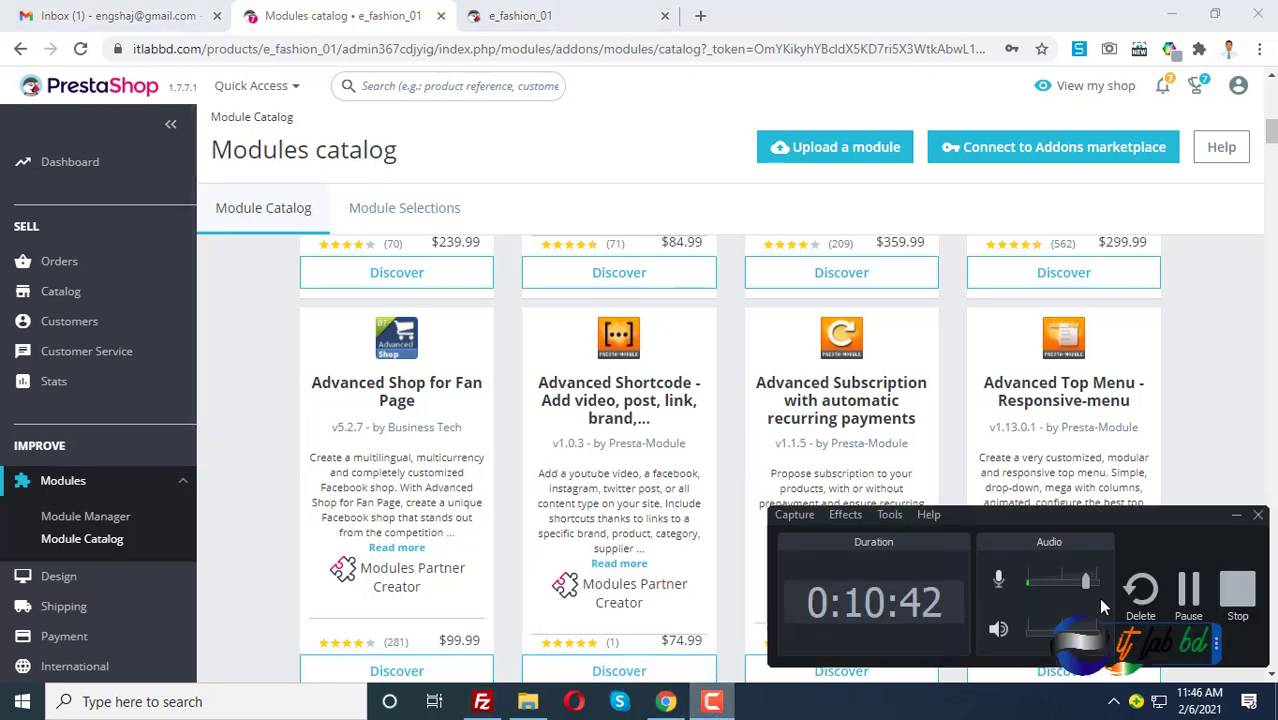
{"action": "left_click", "coordinate": [1197, 590]}
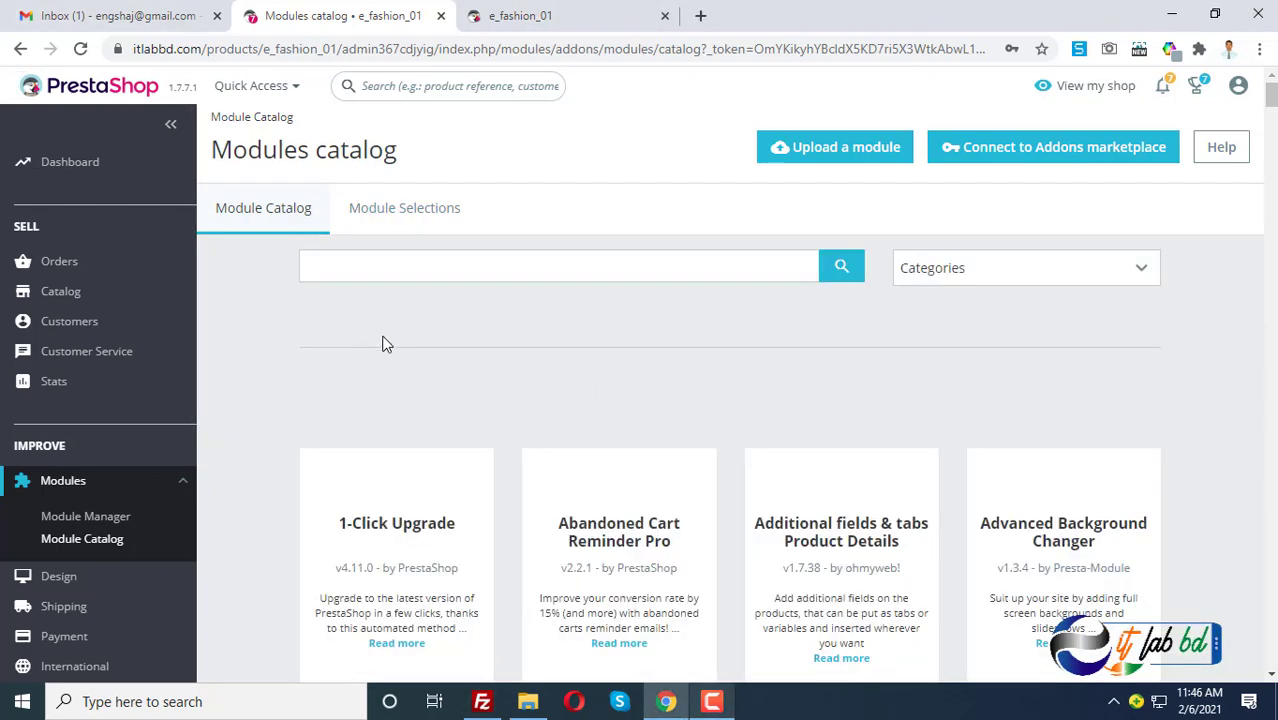
- Reopen the Module Catalog and look over its first modules
{"action": "scroll", "coordinate": [649, 413], "scroll_direction": "down", "scroll_amount": 3}
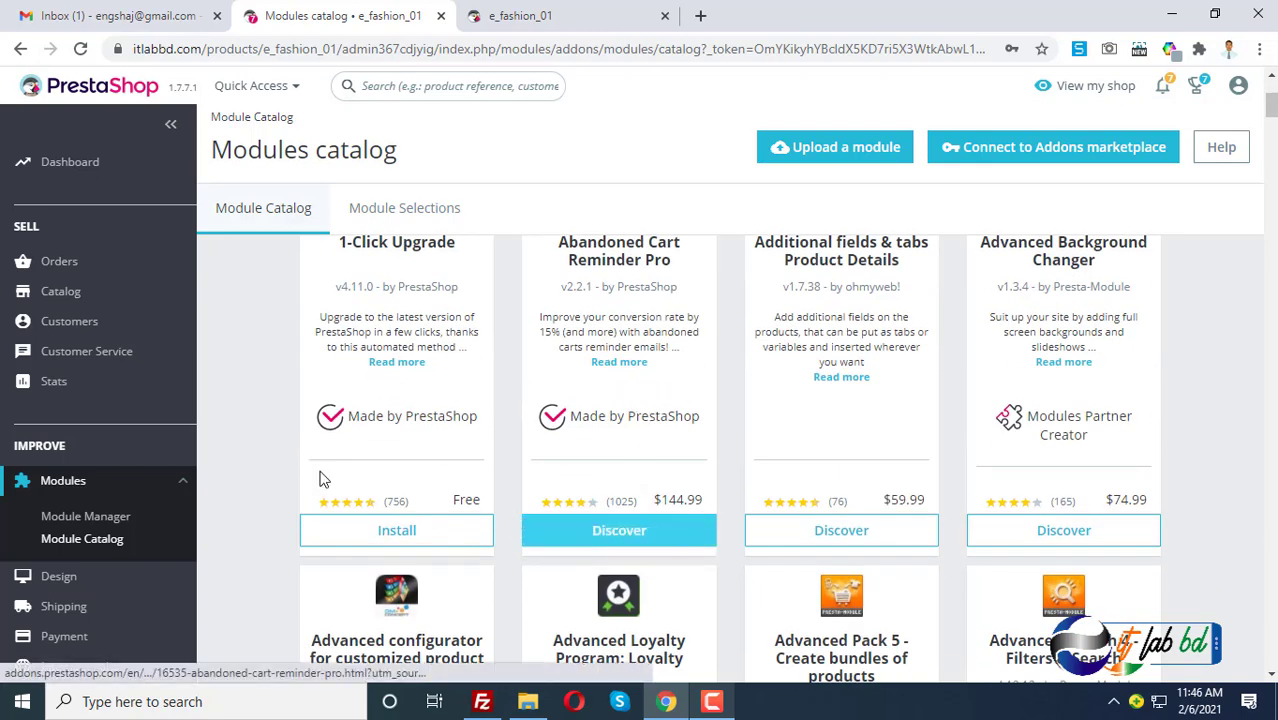
{"action": "left_click", "coordinate": [84, 518]}
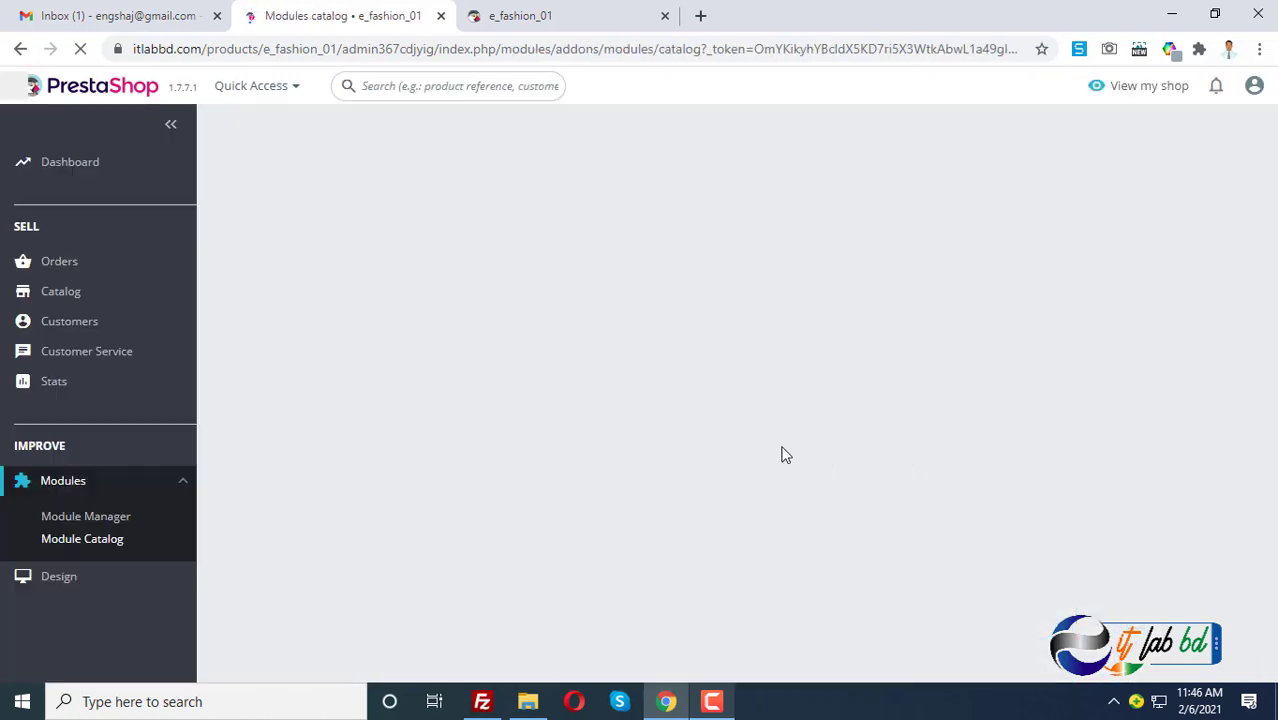
{"action": "scroll", "coordinate": [836, 534], "scroll_direction": "down", "scroll_amount": 2}
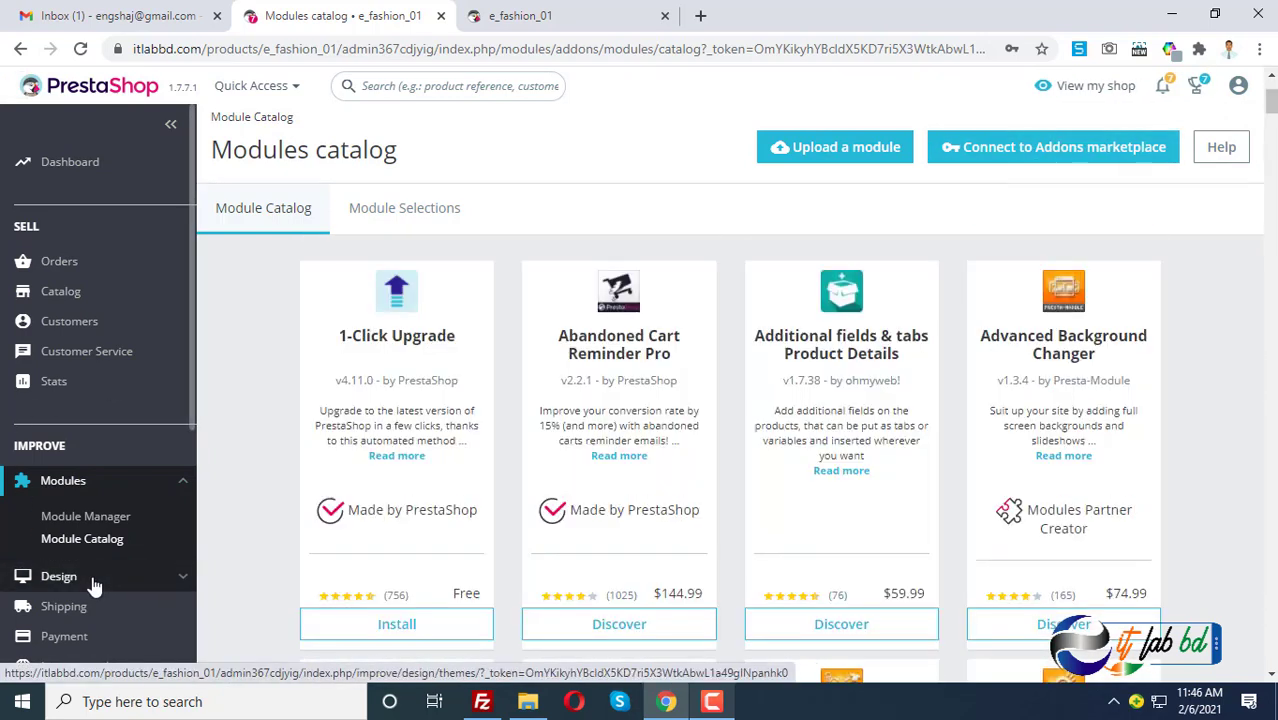
- Open the Theme & Logo page of the Design section and review the shop's themes and page layout configuration entry
{"action": "mouse_move", "coordinate": [93, 585]}
{"action": "scroll", "coordinate": [98, 514], "scroll_direction": "down", "scroll_amount": 2}
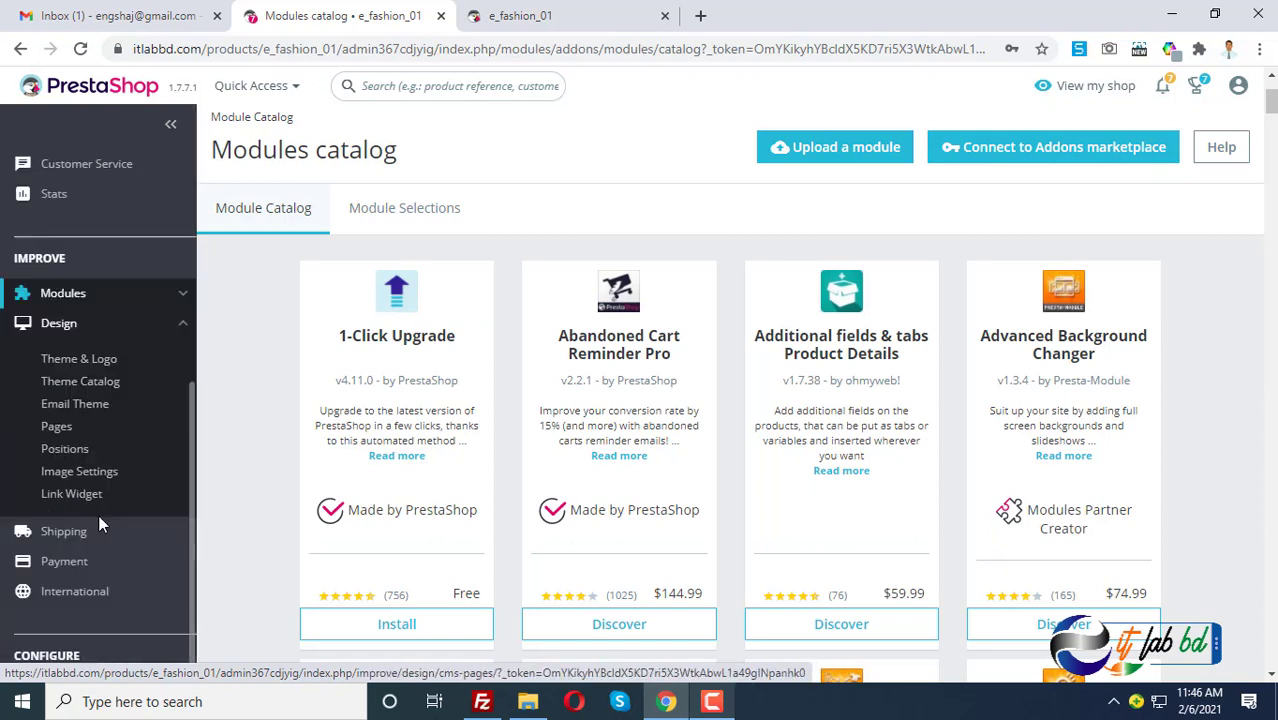
{"action": "left_click", "coordinate": [84, 364]}
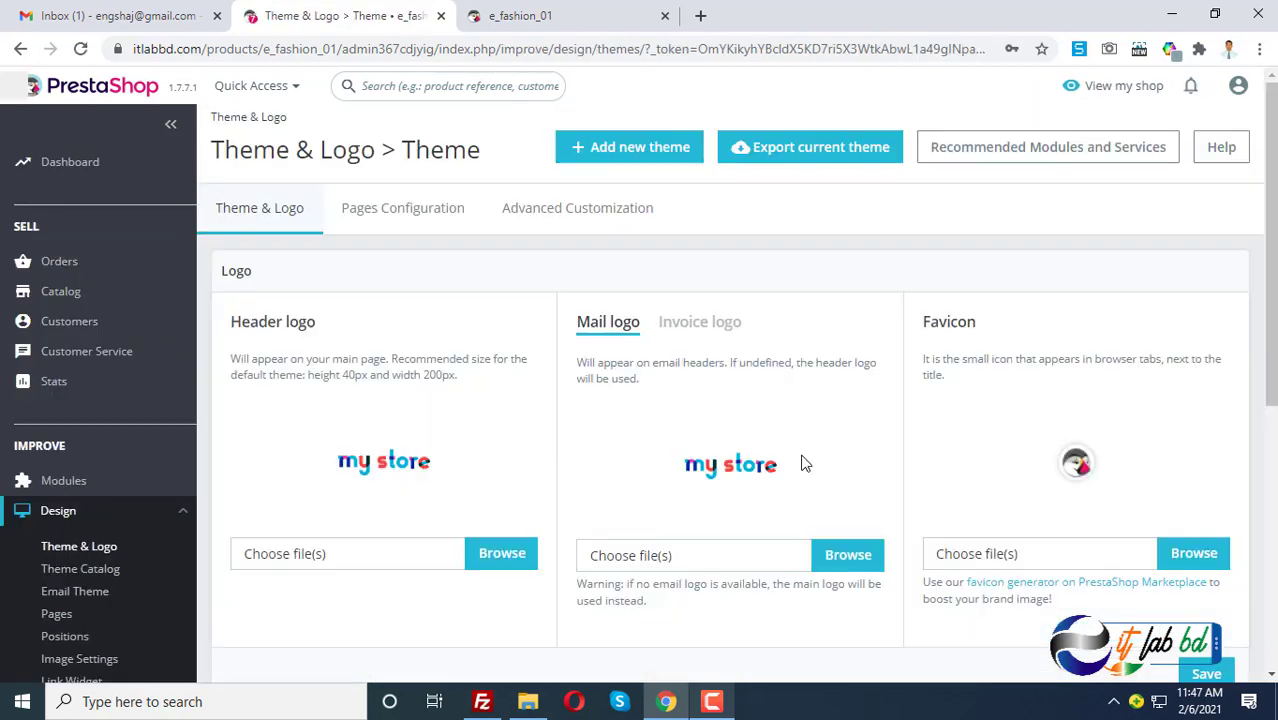
{"action": "scroll", "coordinate": [727, 433], "scroll_direction": "down", "scroll_amount": 3}
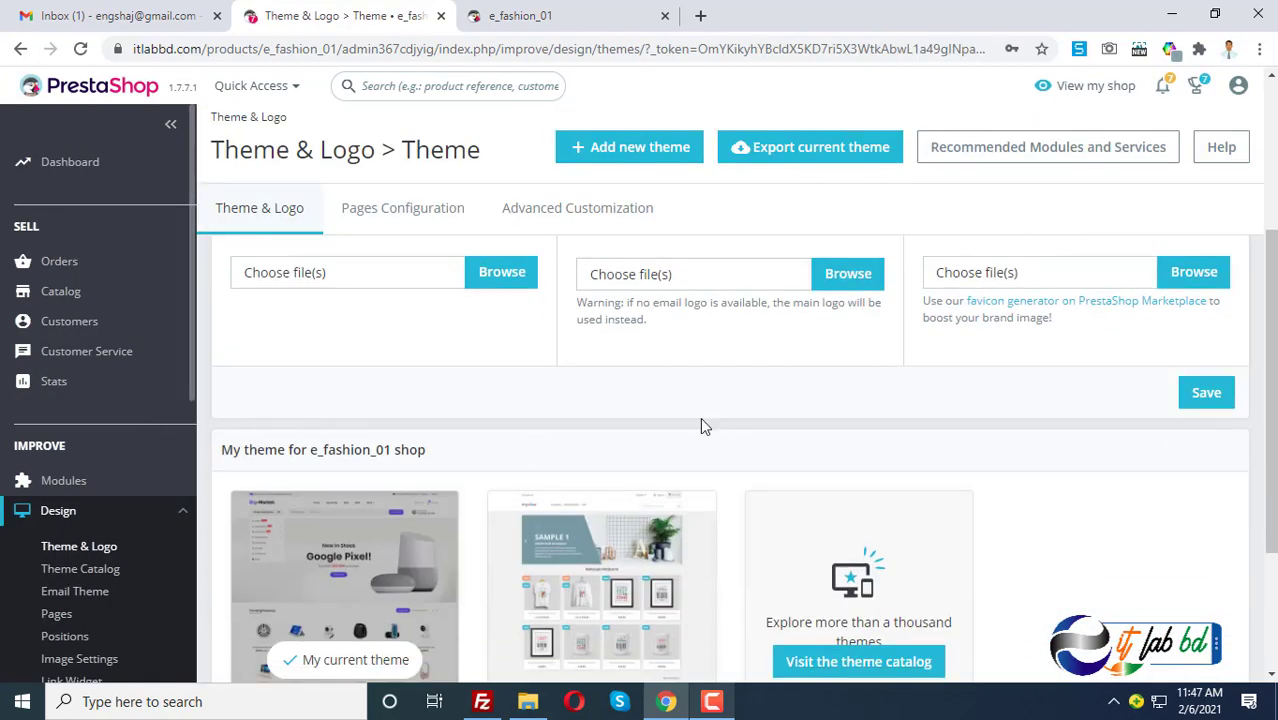
{"action": "scroll", "coordinate": [702, 422], "scroll_direction": "down", "scroll_amount": 2}
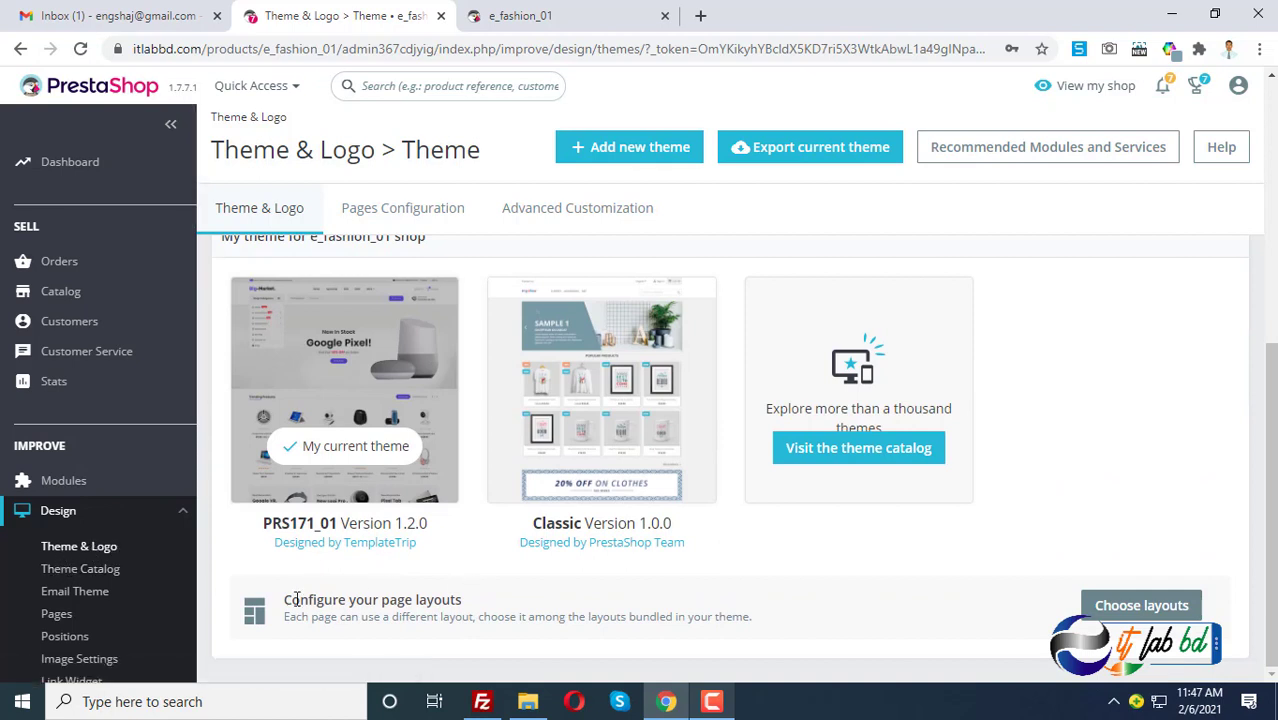
{"action": "left_click_drag", "start_coordinate": [293, 599], "coordinate": [478, 604]}
{"action": "left_click", "coordinate": [520, 604]}
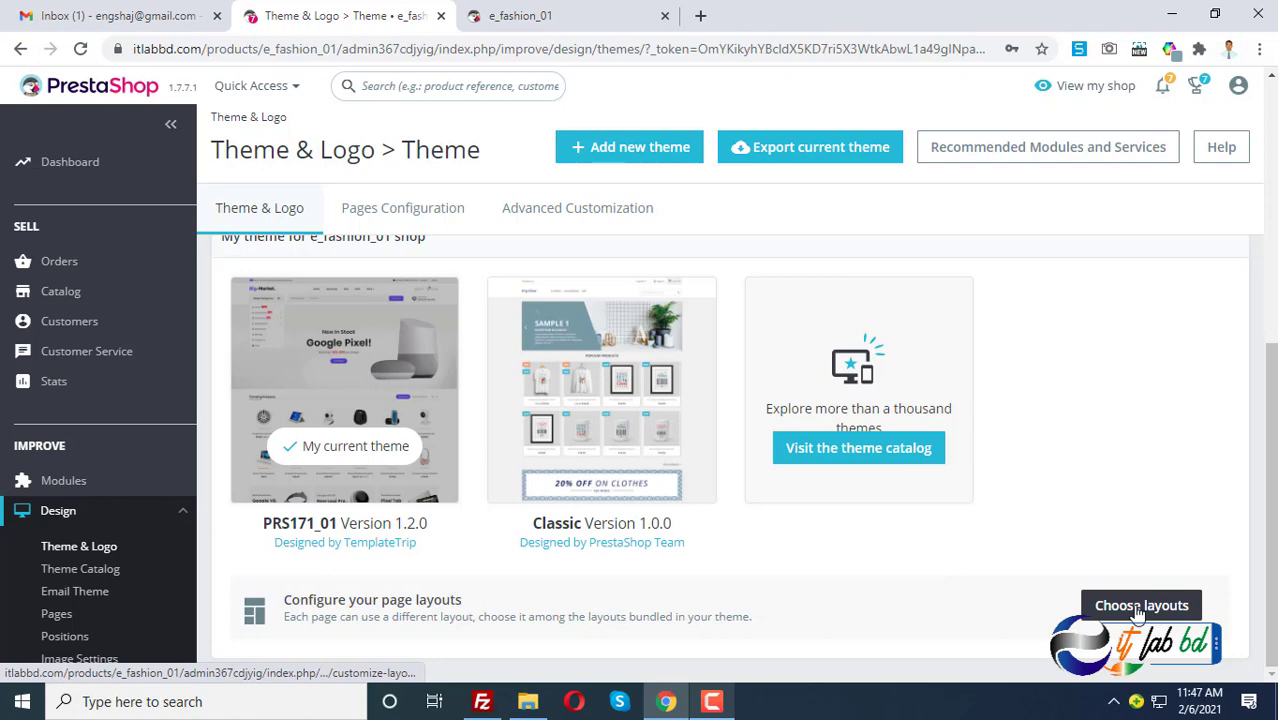
- Open the page layout selection for the theme and examine the layout assigned to each page
{"action": "left_click", "coordinate": [1140, 606]}
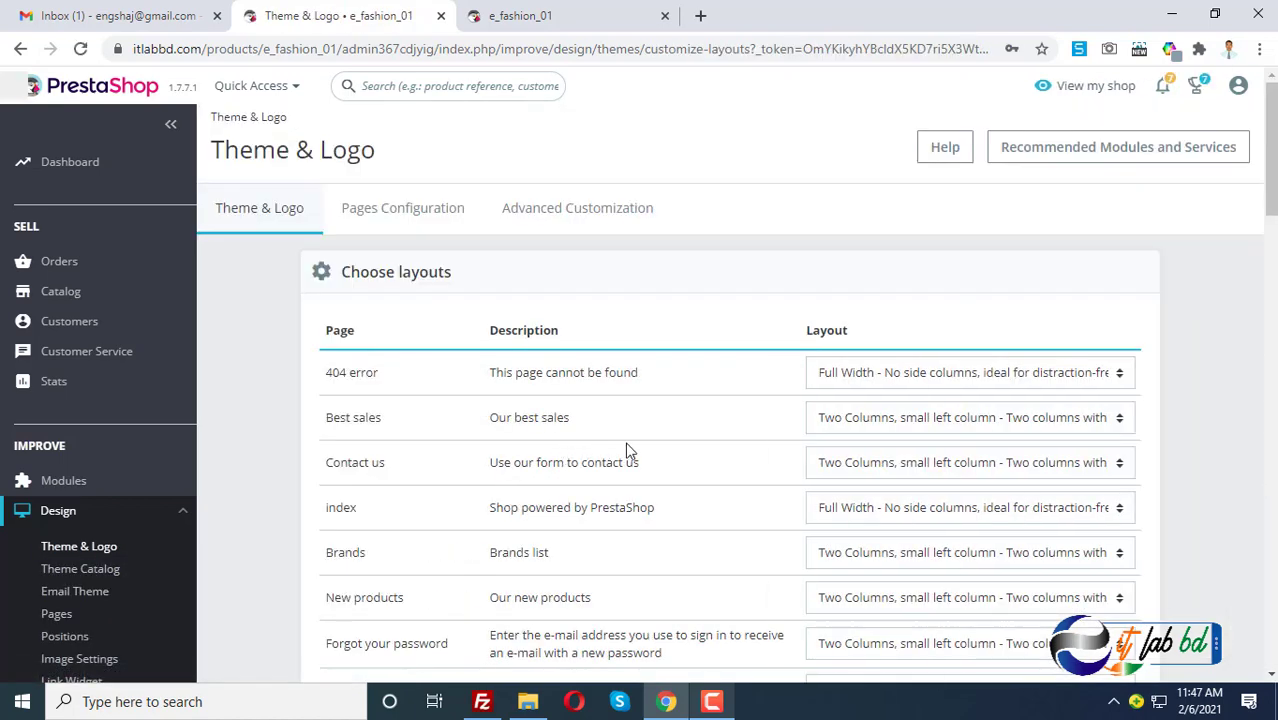
{"action": "scroll", "coordinate": [838, 462], "scroll_direction": "down", "scroll_amount": 1}
{"action": "scroll", "coordinate": [931, 394], "scroll_direction": "up", "scroll_amount": 1}
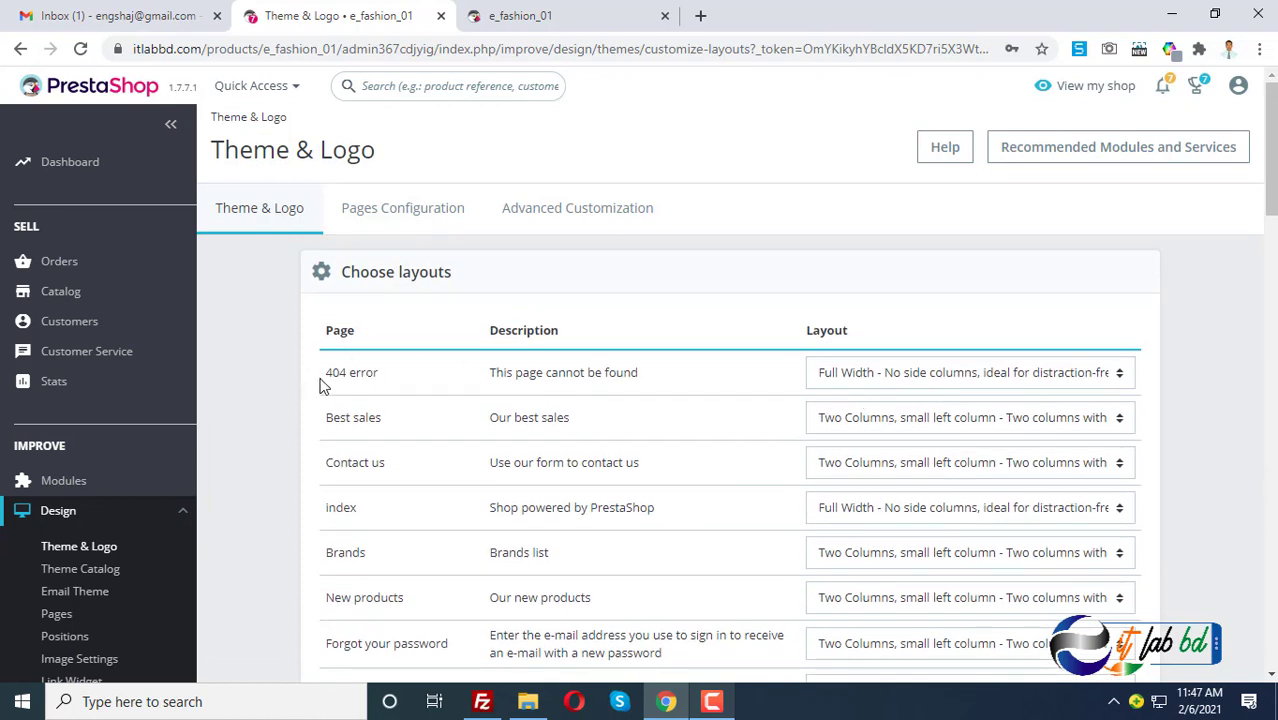
{"action": "left_click_drag", "start_coordinate": [322, 386], "coordinate": [606, 468]}
{"action": "scroll", "coordinate": [548, 480], "scroll_direction": "down", "scroll_amount": 13}
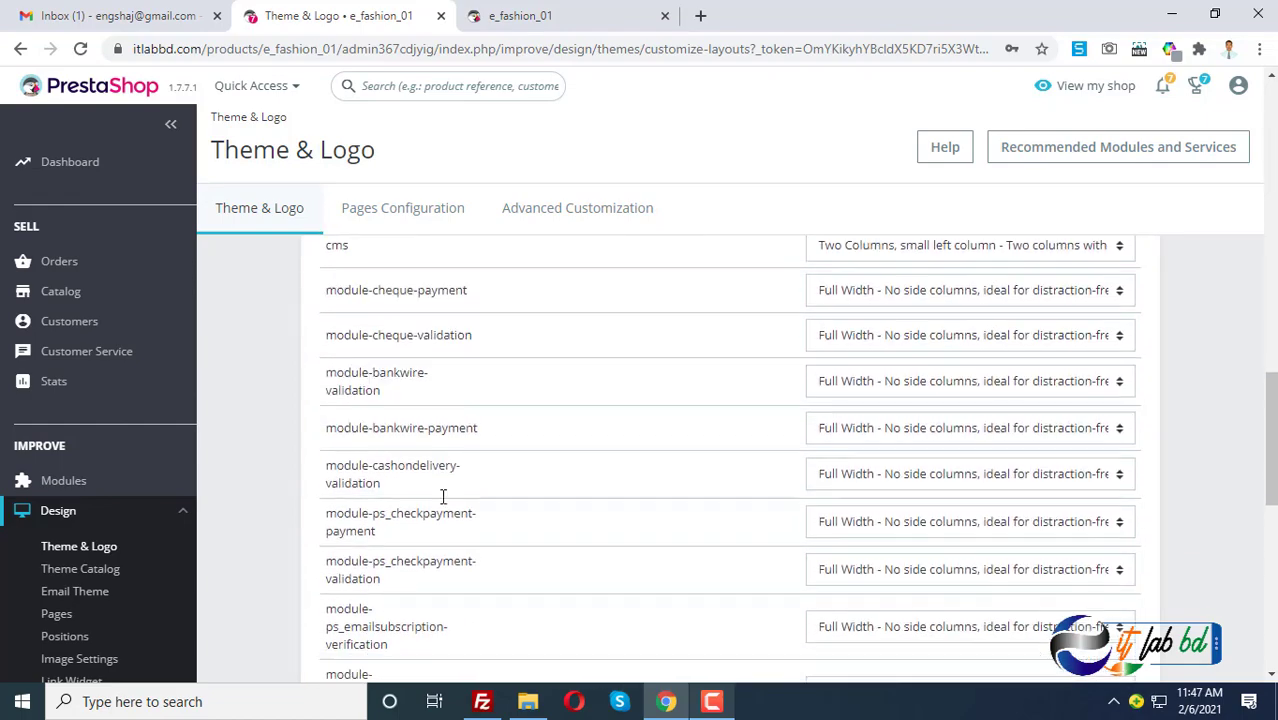
{"action": "scroll", "coordinate": [450, 515], "scroll_direction": "down", "scroll_amount": 4}
{"action": "scroll", "coordinate": [490, 496], "scroll_direction": "up", "scroll_amount": 15}
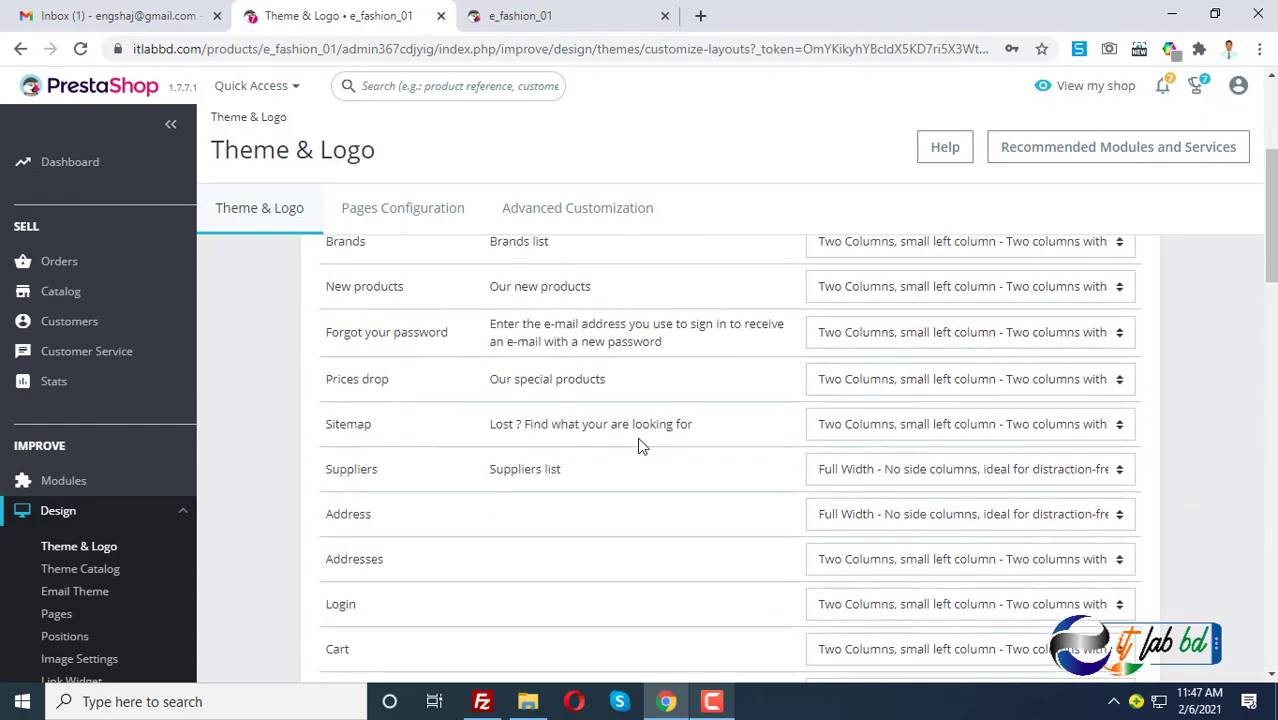
{"action": "scroll", "coordinate": [620, 437], "scroll_direction": "up", "scroll_amount": 3}
{"action": "left_click", "coordinate": [588, 345]}
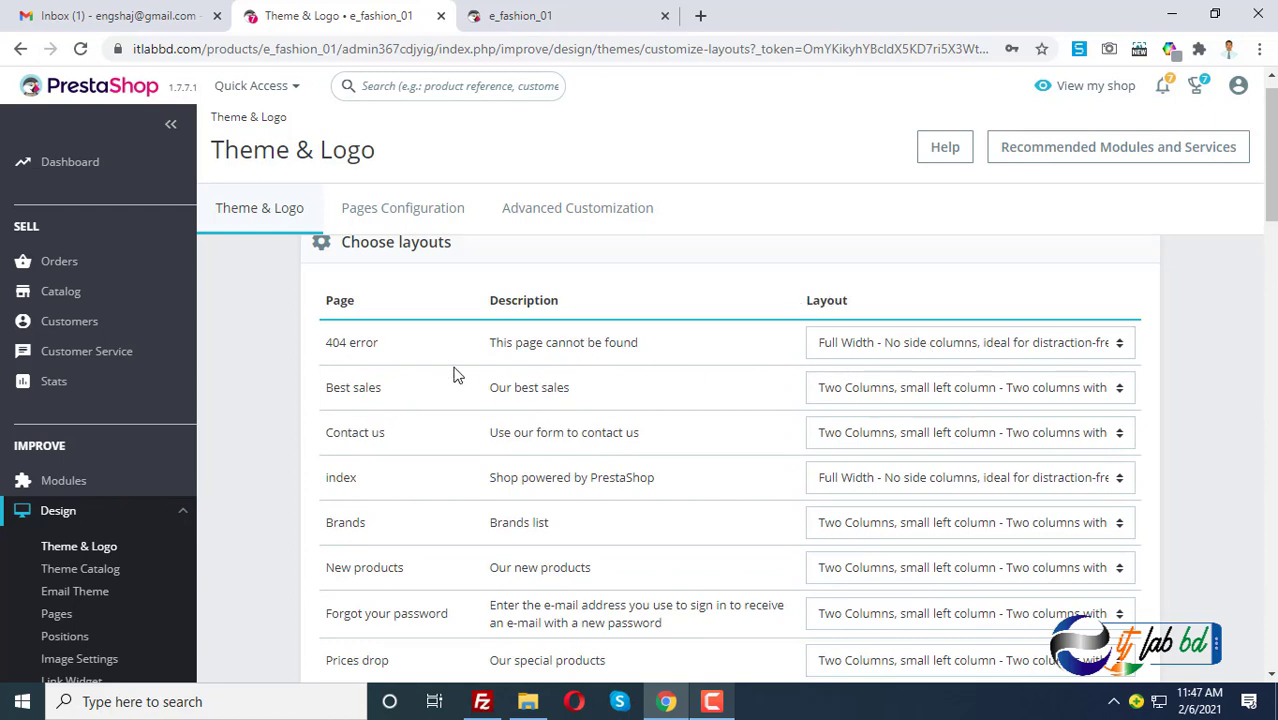
- Inspect the layout options for the Best sales page, keeping Two Columns, small left column, and look over the remaining pages' layouts
{"action": "left_click", "coordinate": [884, 392]}
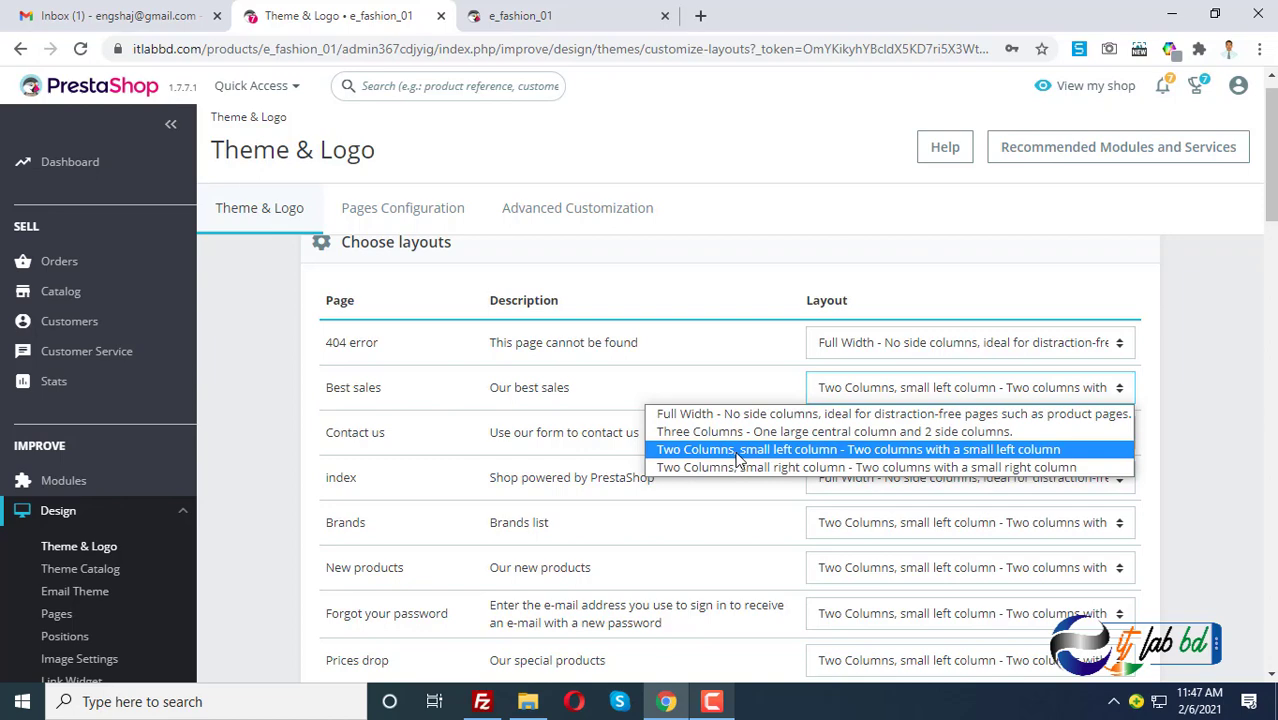
{"action": "left_click", "coordinate": [937, 449]}
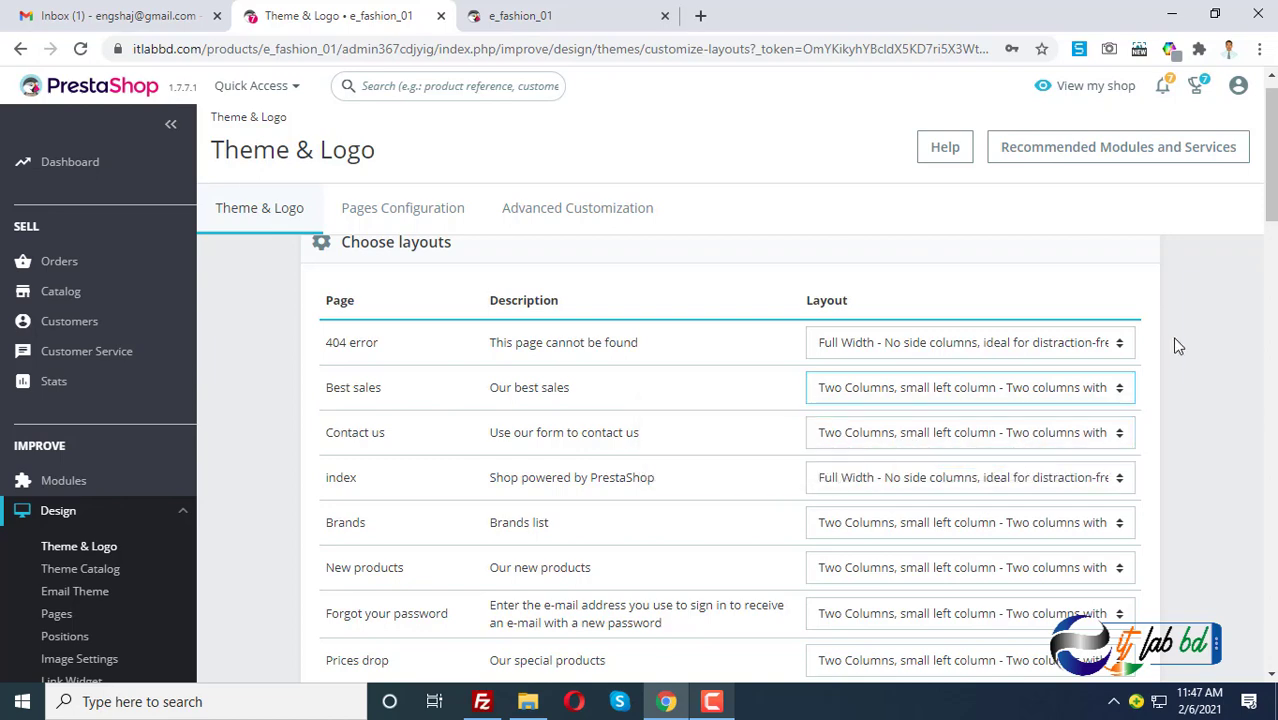
{"action": "left_click", "coordinate": [901, 393]}
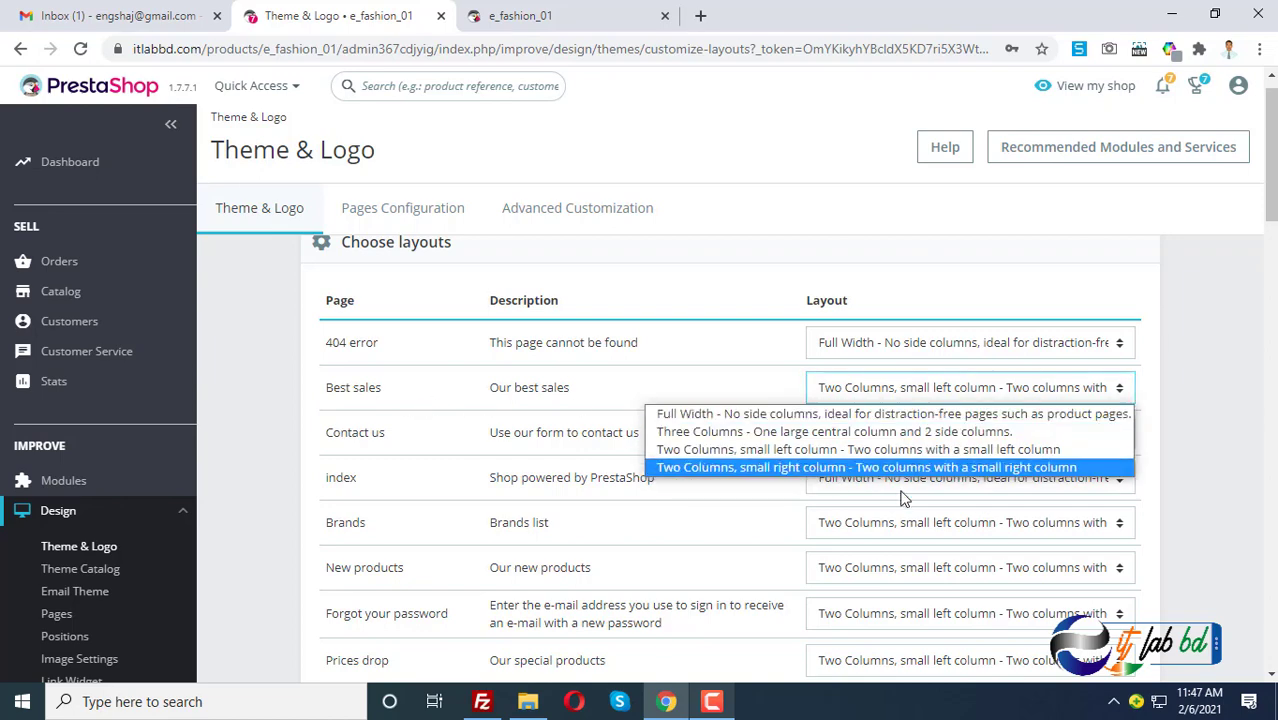
{"action": "left_click", "coordinate": [990, 243]}
{"action": "scroll", "coordinate": [857, 422], "scroll_direction": "down", "scroll_amount": 4}
{"action": "scroll", "coordinate": [857, 422], "scroll_direction": "down", "scroll_amount": 5}
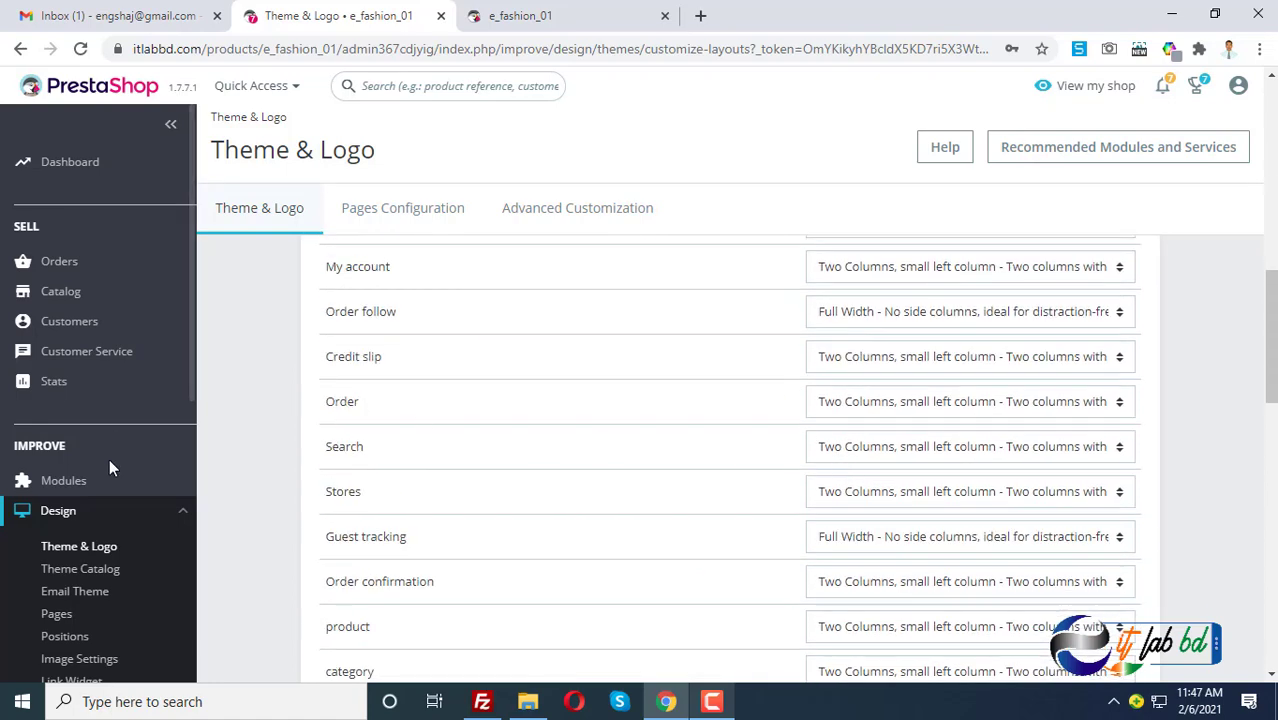
{"action": "scroll", "coordinate": [170, 500], "scroll_direction": "down", "scroll_amount": 1}
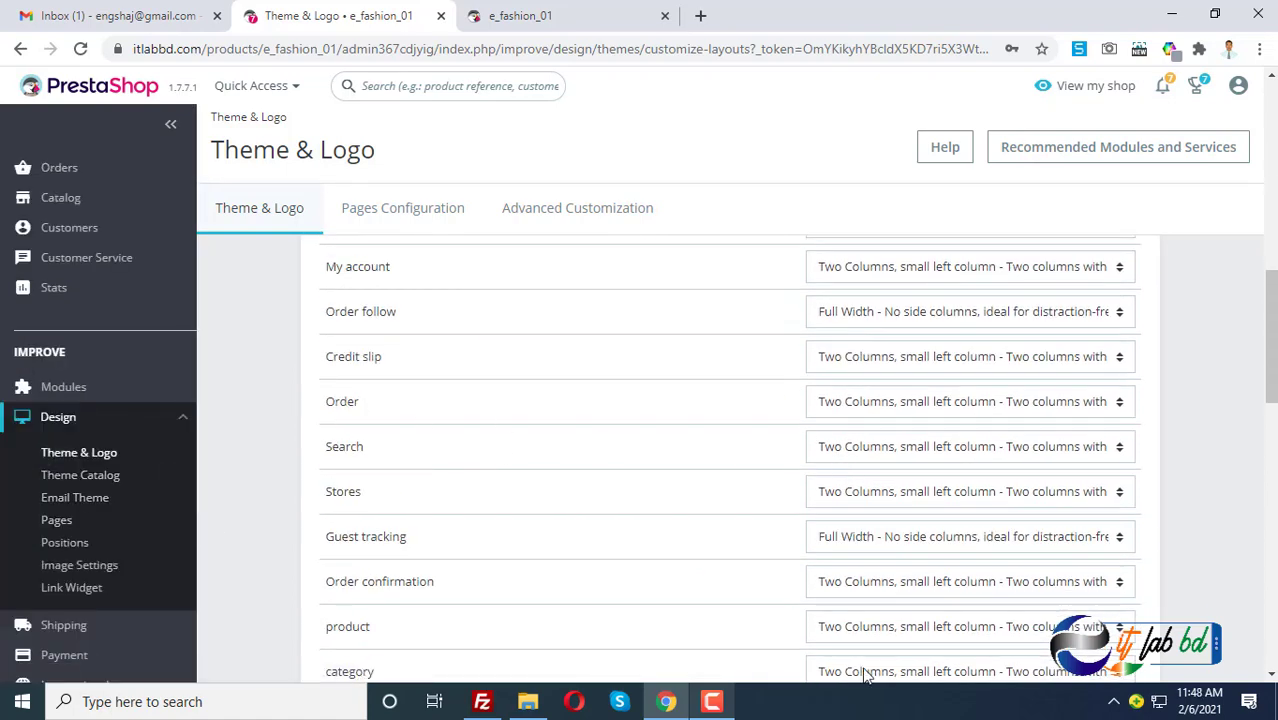